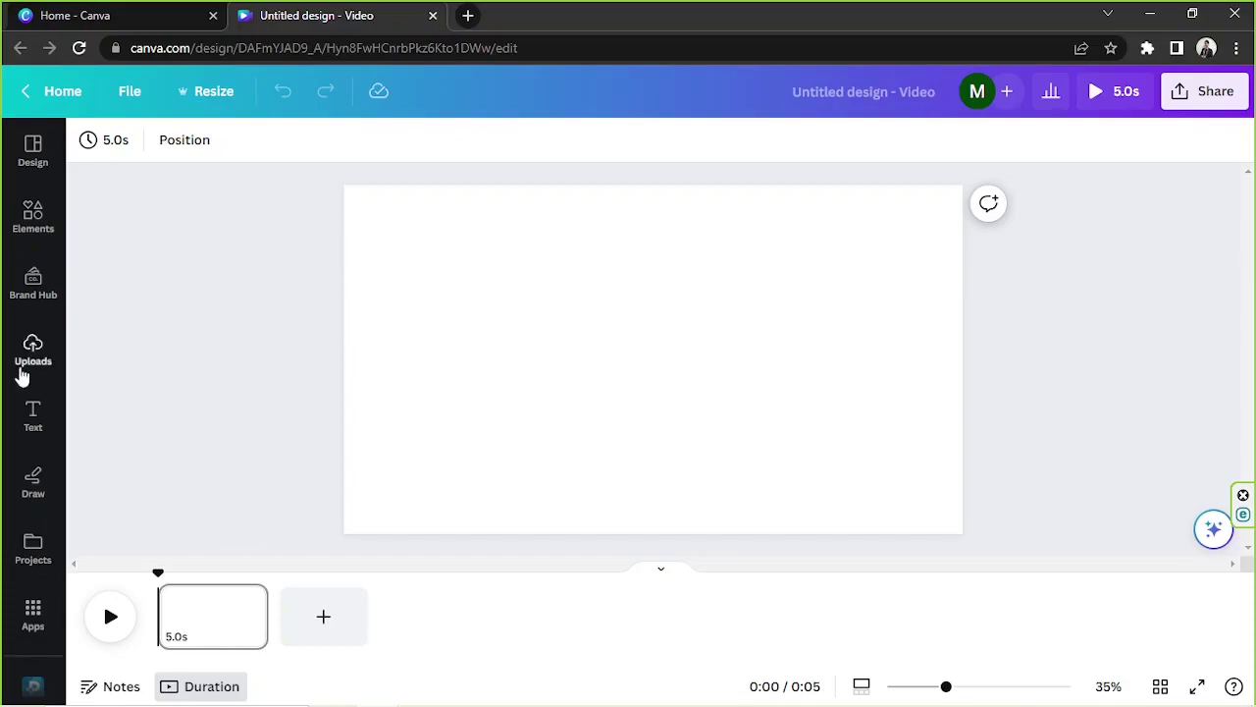
# Start a file upload from the Uploads panel and try selecting various tracks in Music BGs
pyautogui.click(18, 360)
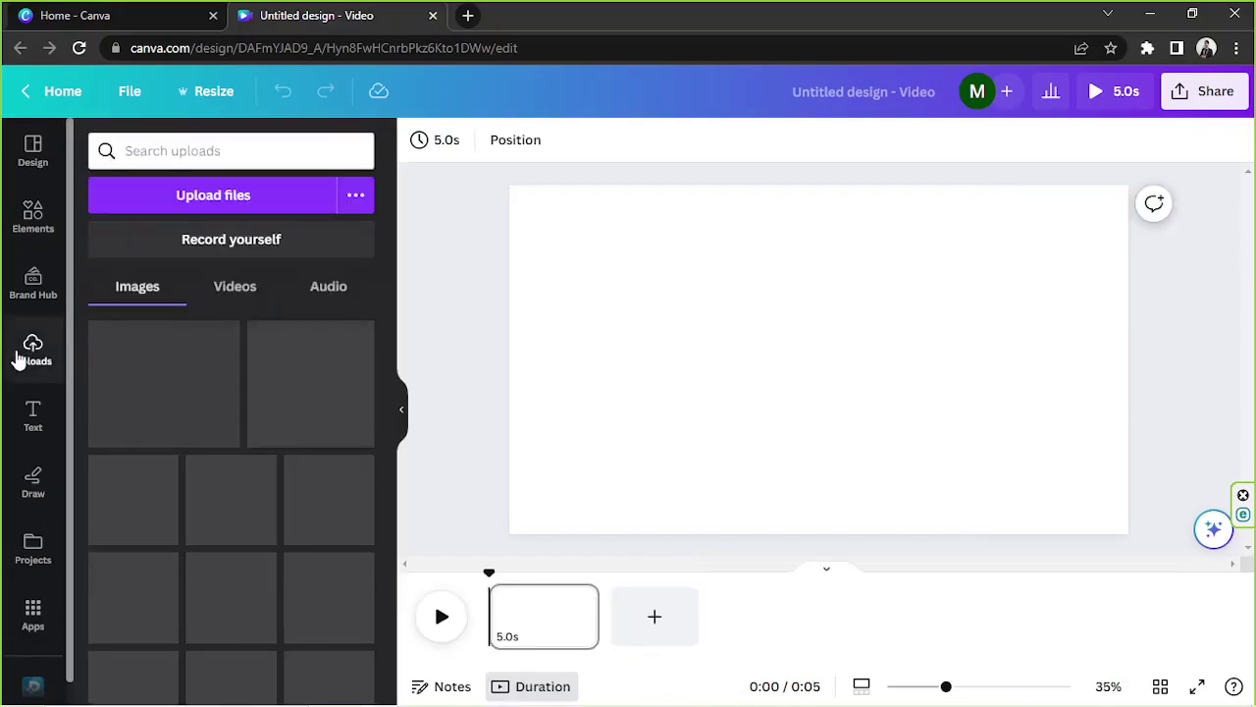
pyautogui.click(193, 197)
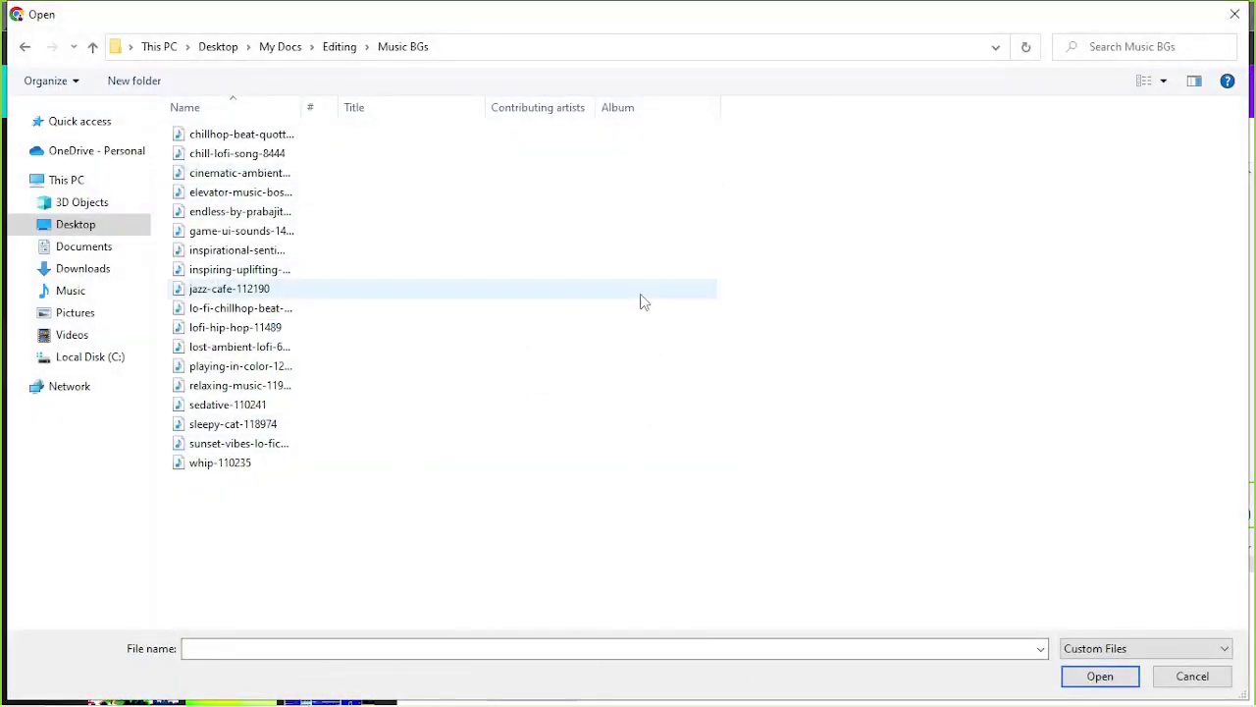
pyautogui.click(412, 461)
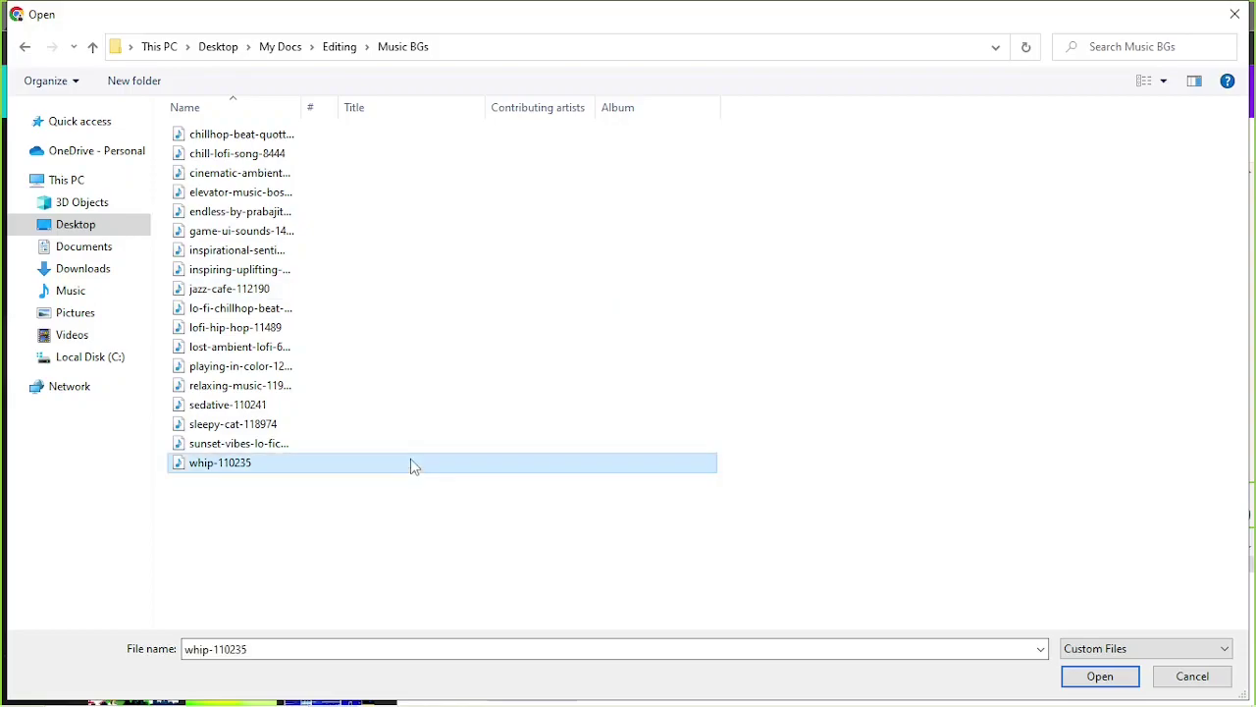
pyautogui.click(439, 325)
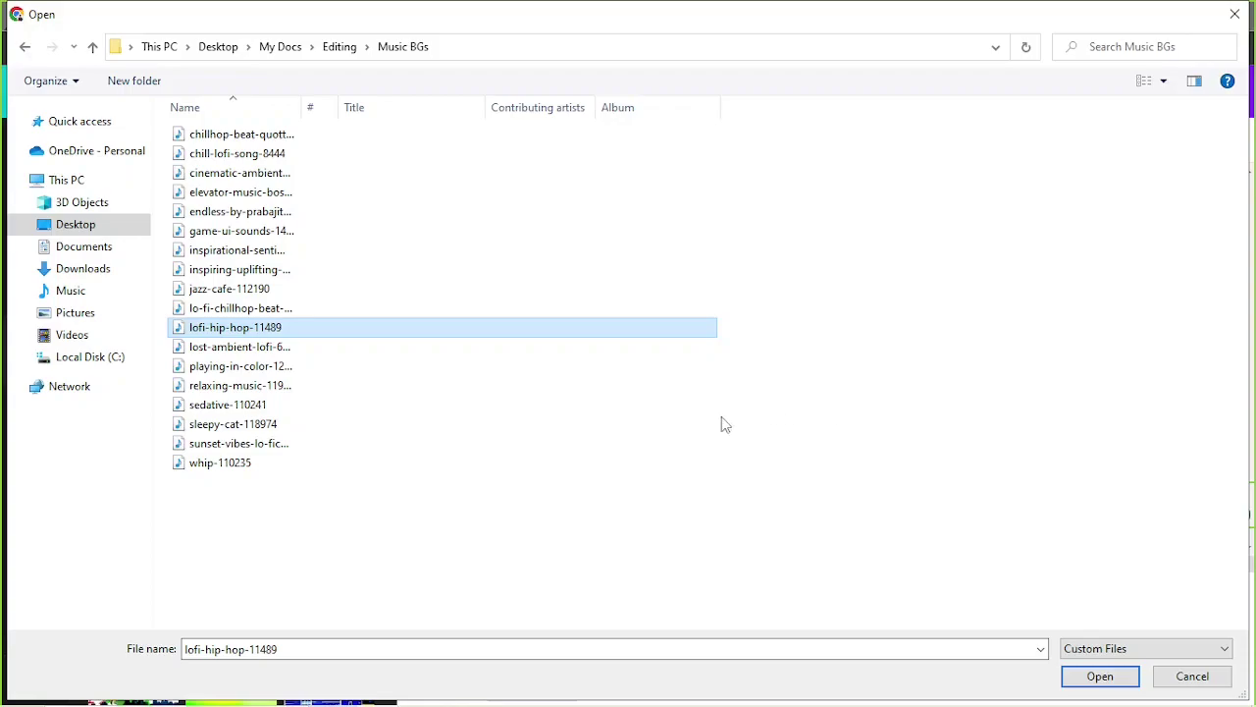
pyautogui.keyDown('ctrl'); pyautogui.click(343, 387); pyautogui.keyUp('ctrl')
pyautogui.keyDown('ctrl'); pyautogui.click(350, 251); pyautogui.keyUp('ctrl')
pyautogui.keyDown('ctrl'); pyautogui.click(362, 211); pyautogui.keyUp('ctrl')
pyautogui.keyDown('ctrl'); pyautogui.click(375, 156); pyautogui.keyUp('ctrl')
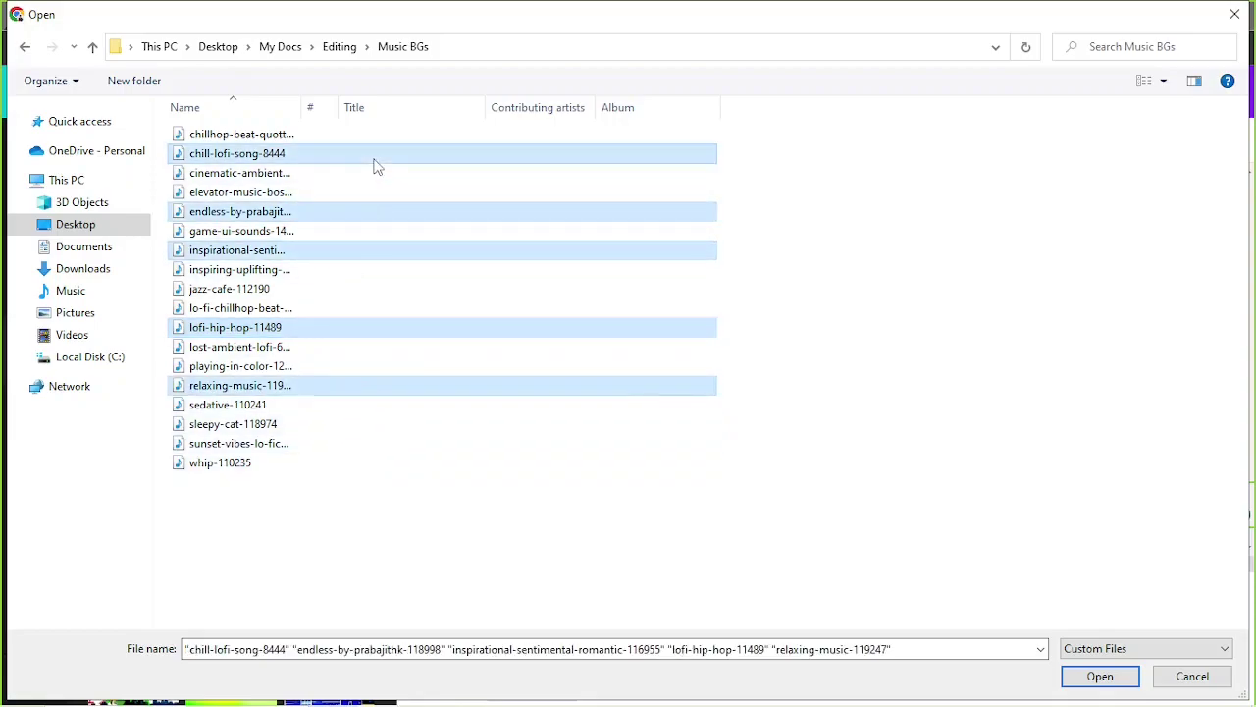
pyautogui.keyDown('ctrl'); pyautogui.click(350, 290); pyautogui.keyUp('ctrl')
pyautogui.keyDown('ctrl'); pyautogui.click(319, 406); pyautogui.keyUp('ctrl')
pyautogui.keyDown('ctrl'); pyautogui.click(316, 444); pyautogui.keyUp('ctrl')
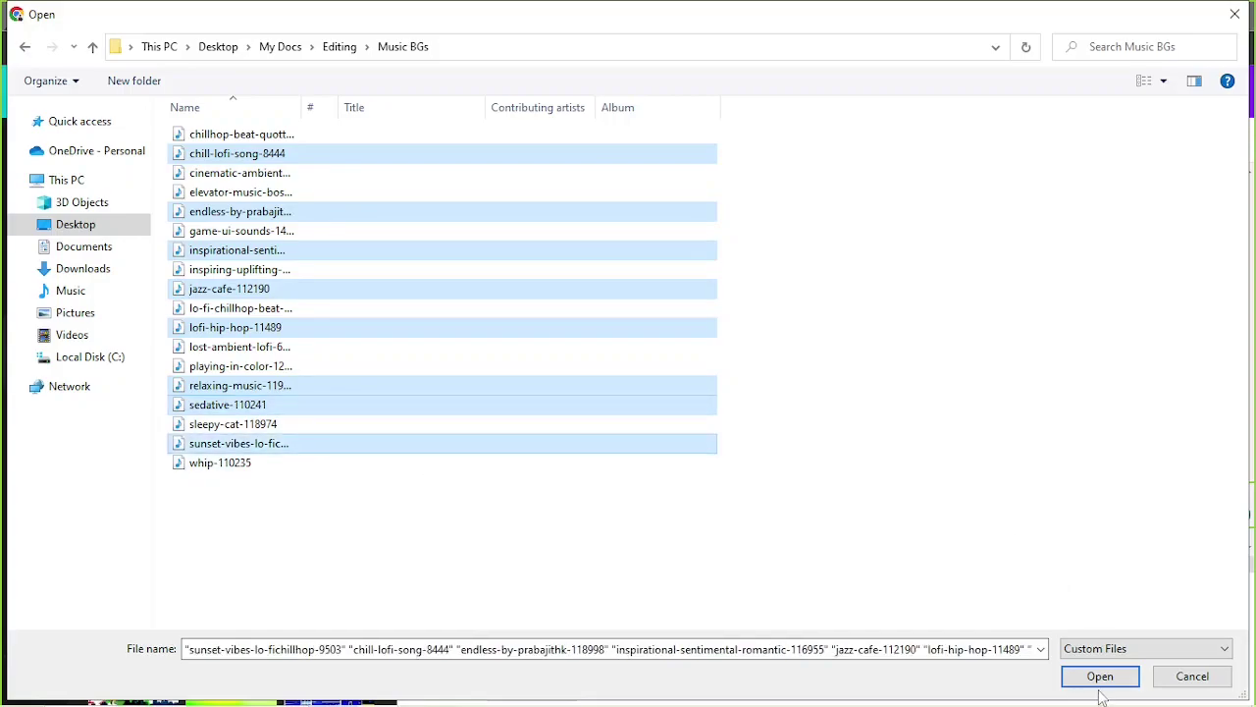
# Select only the elevator-music-bossa-nova-background-music-version-60s-10900 track and upload it
pyautogui.click(431, 137)
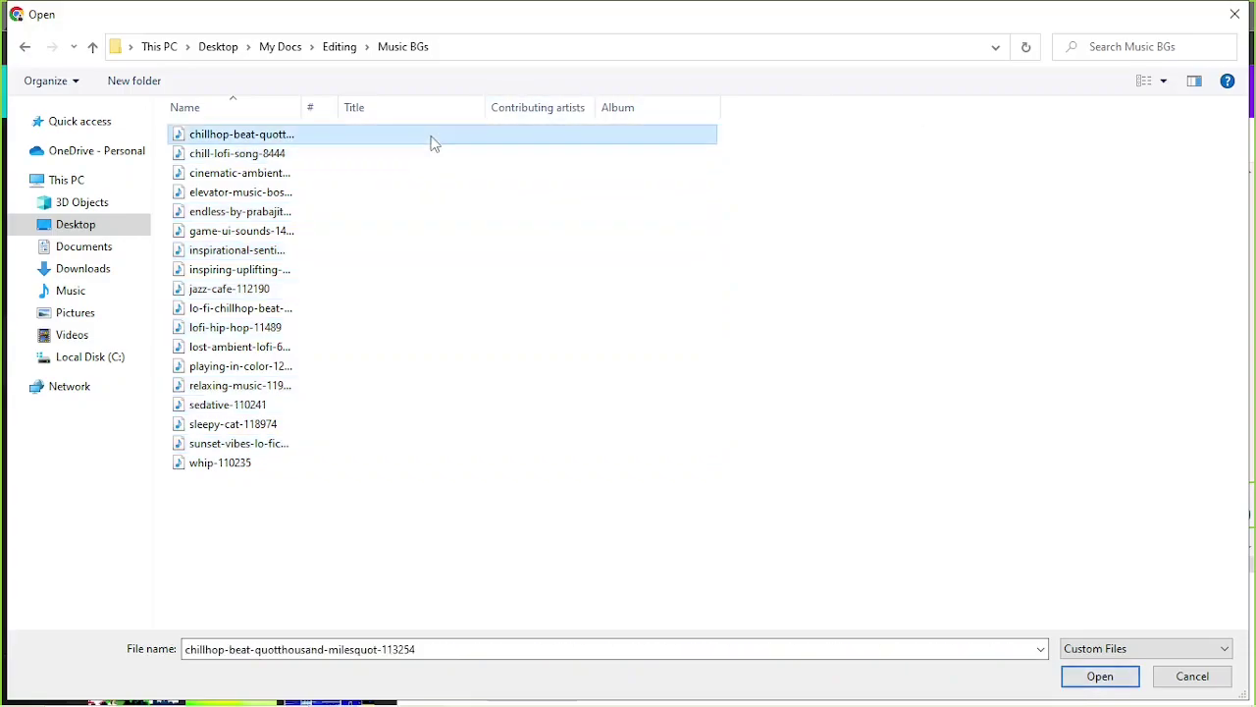
pyautogui.click(423, 175)
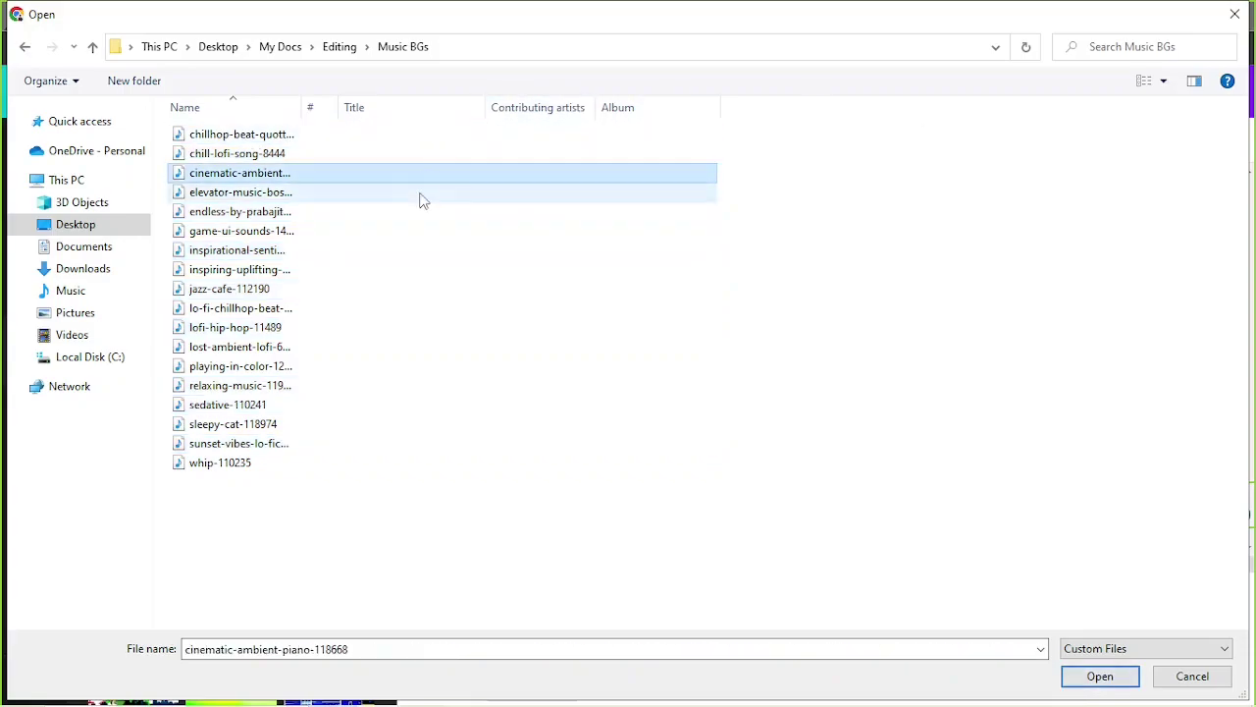
pyautogui.click(421, 195)
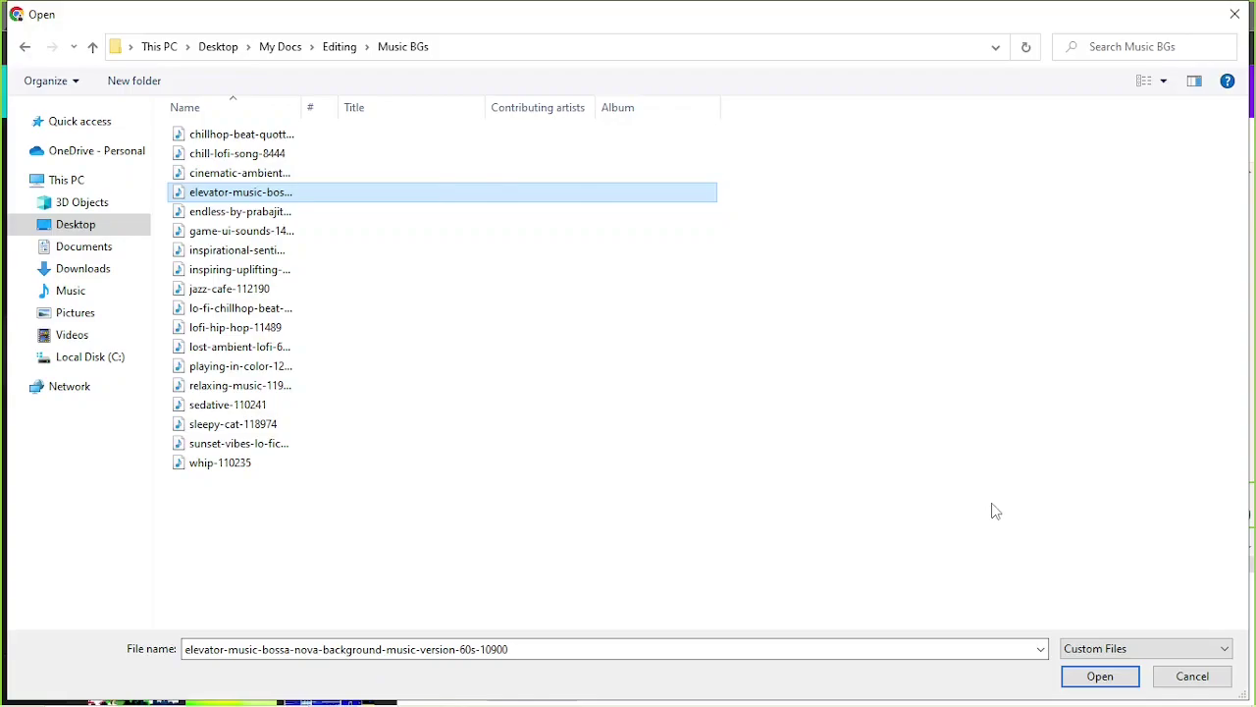
pyautogui.click(1099, 675)
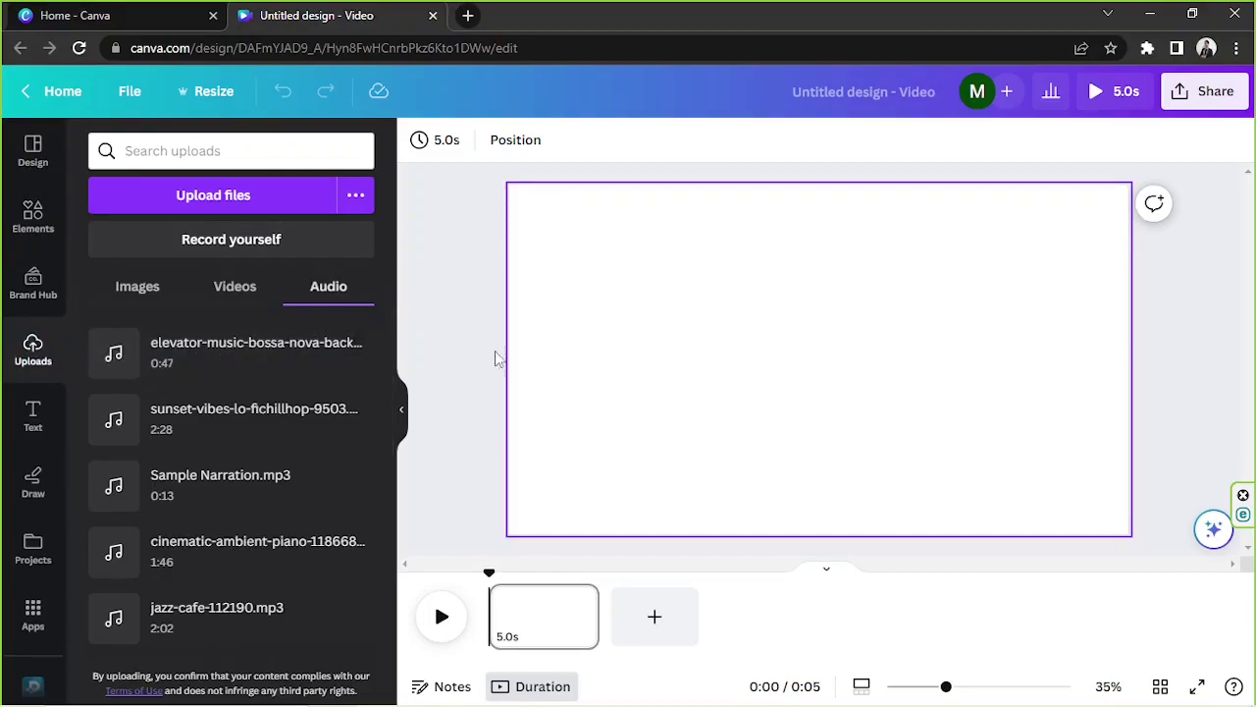
# Drag the uploaded elevator-music bossa nova track onto the canvas to add it as audio
pyautogui.moveTo(210, 357); pyautogui.dragTo(772, 334)
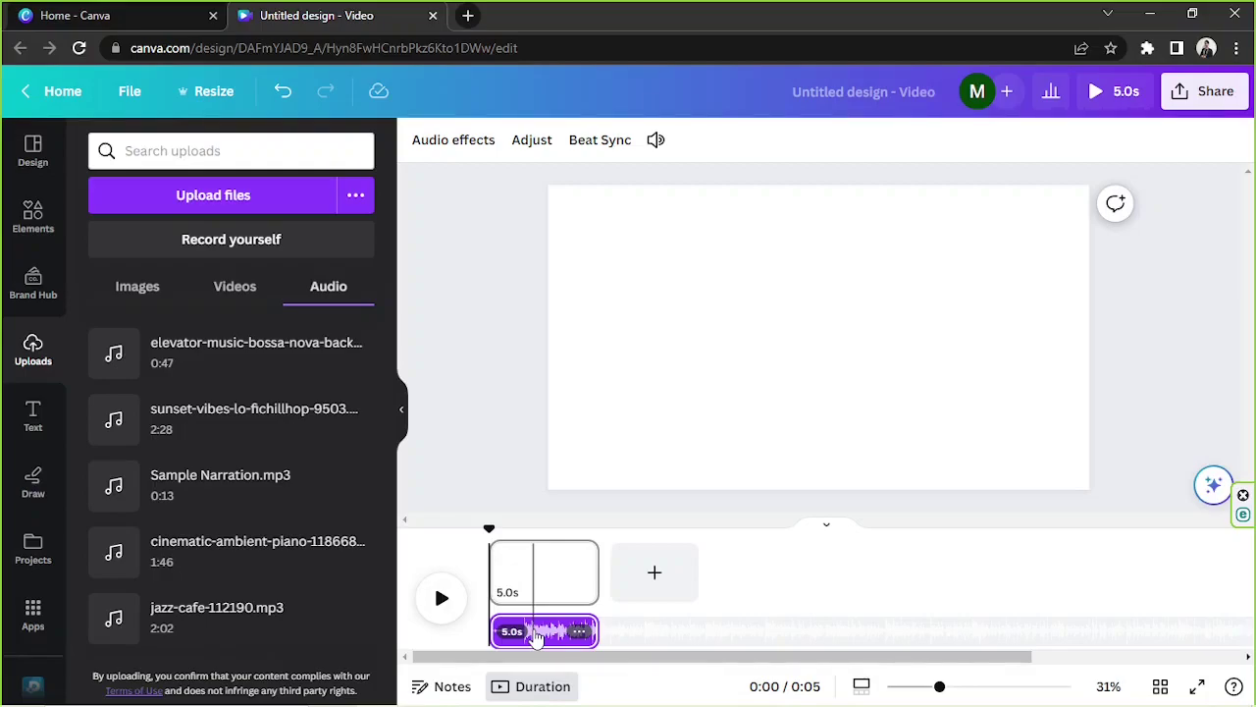
# Set the playhead to 2 seconds and open the music clip's '...' options menu
pyautogui.click(537, 636)
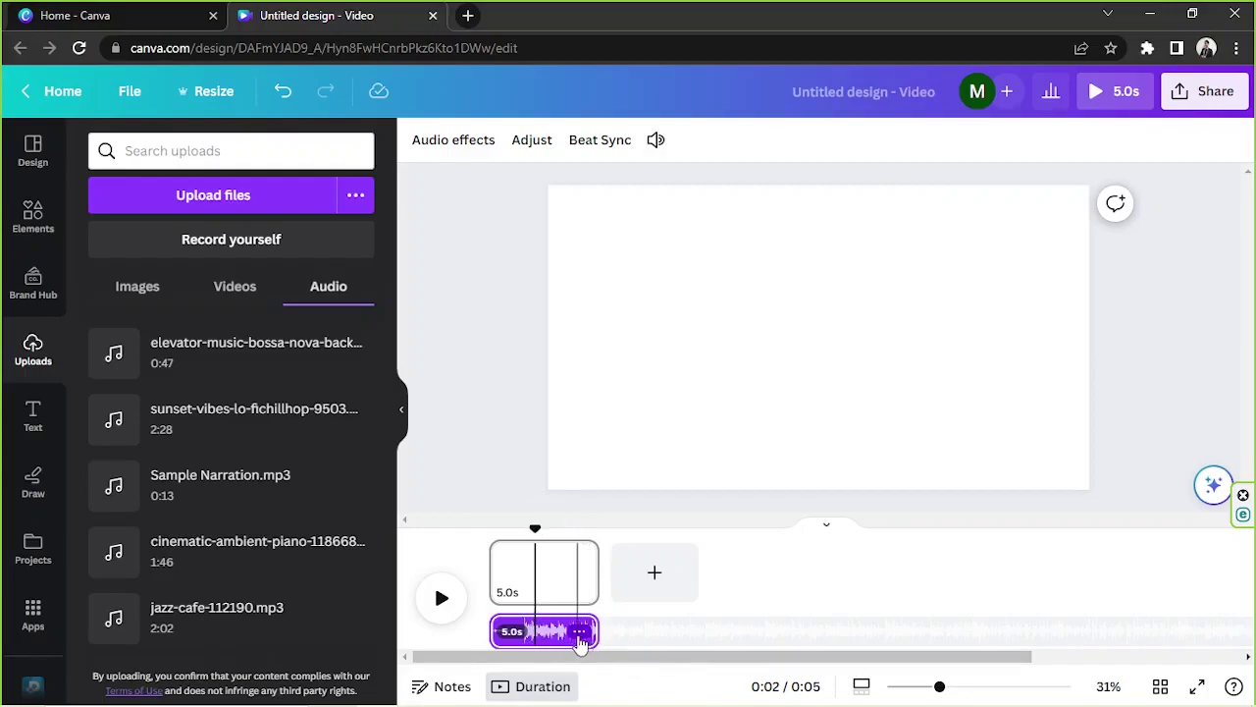
pyautogui.click(580, 632)
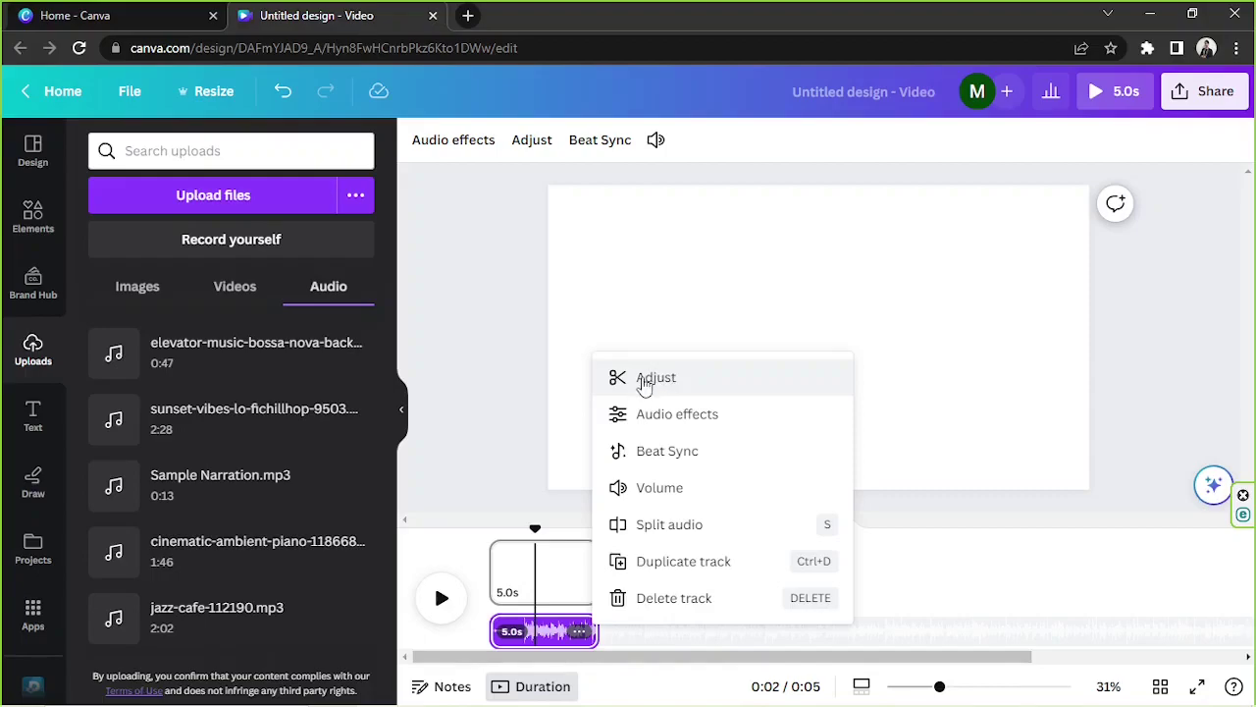
# Use Adjust to slide the waveform so the clip starts about 20.5 seconds into the song
pyautogui.click(644, 381)
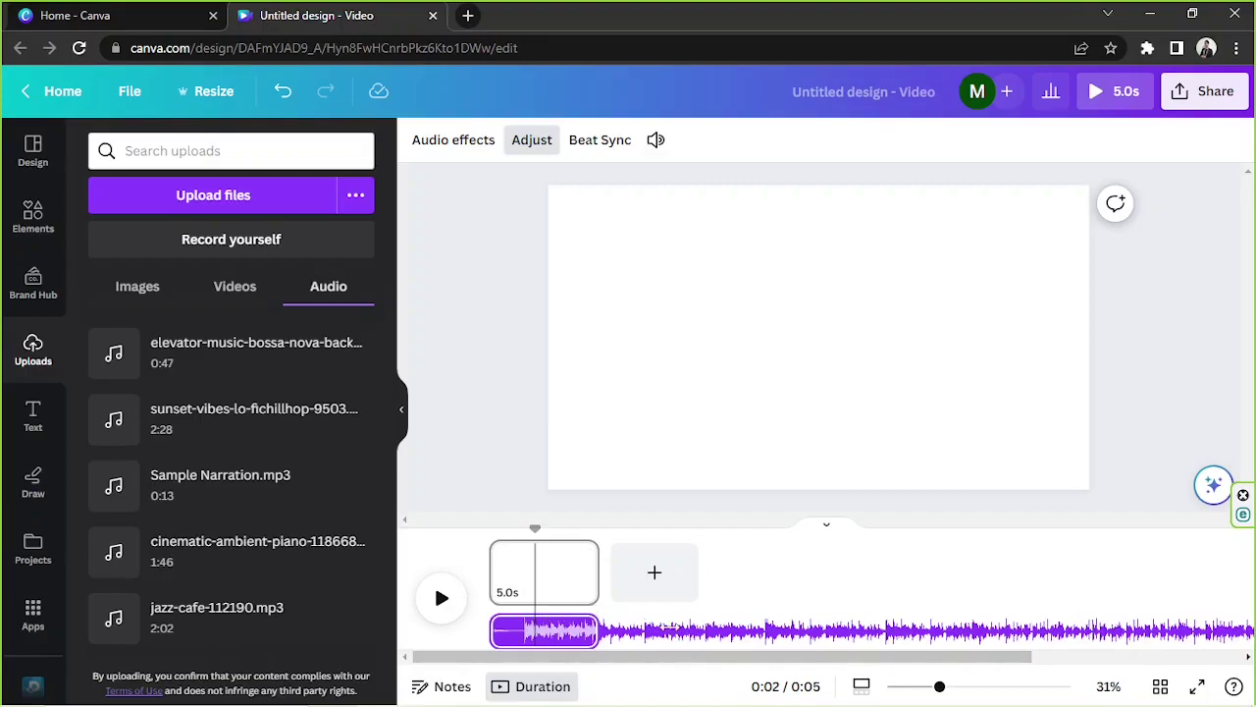
pyautogui.moveTo(770, 632); pyautogui.dragTo(424, 639)
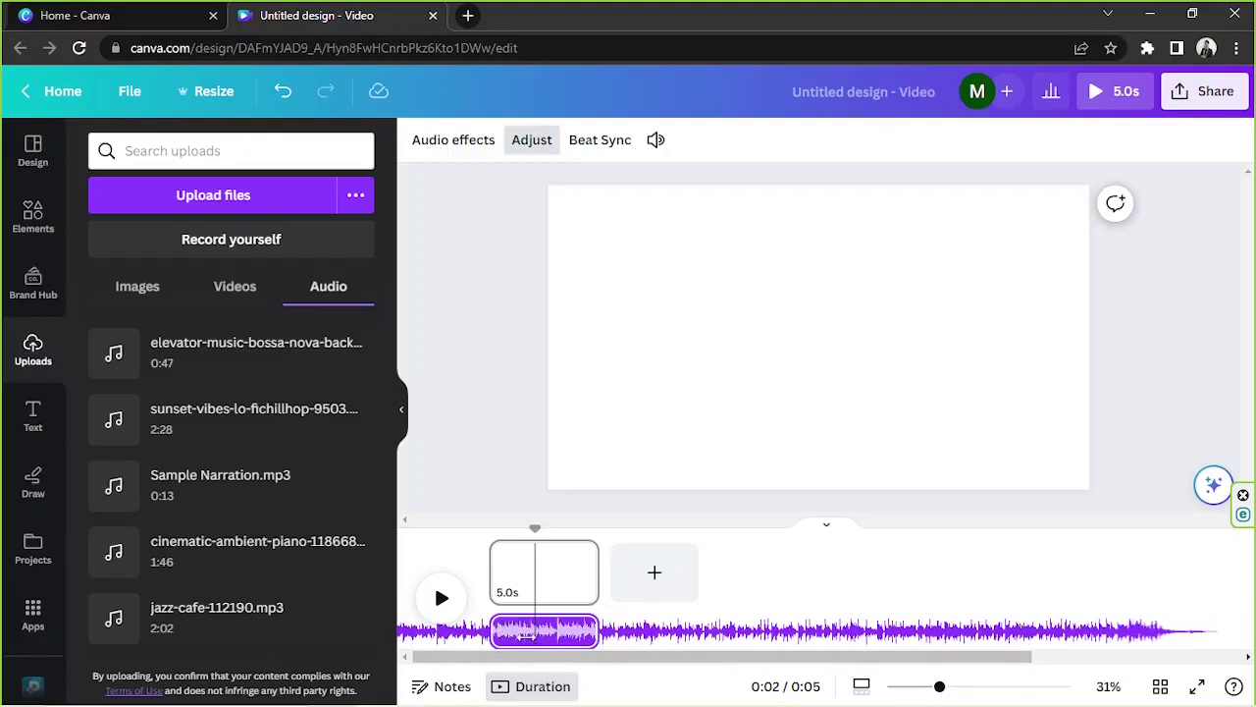
pyautogui.moveTo(771, 635); pyautogui.dragTo(731, 628)
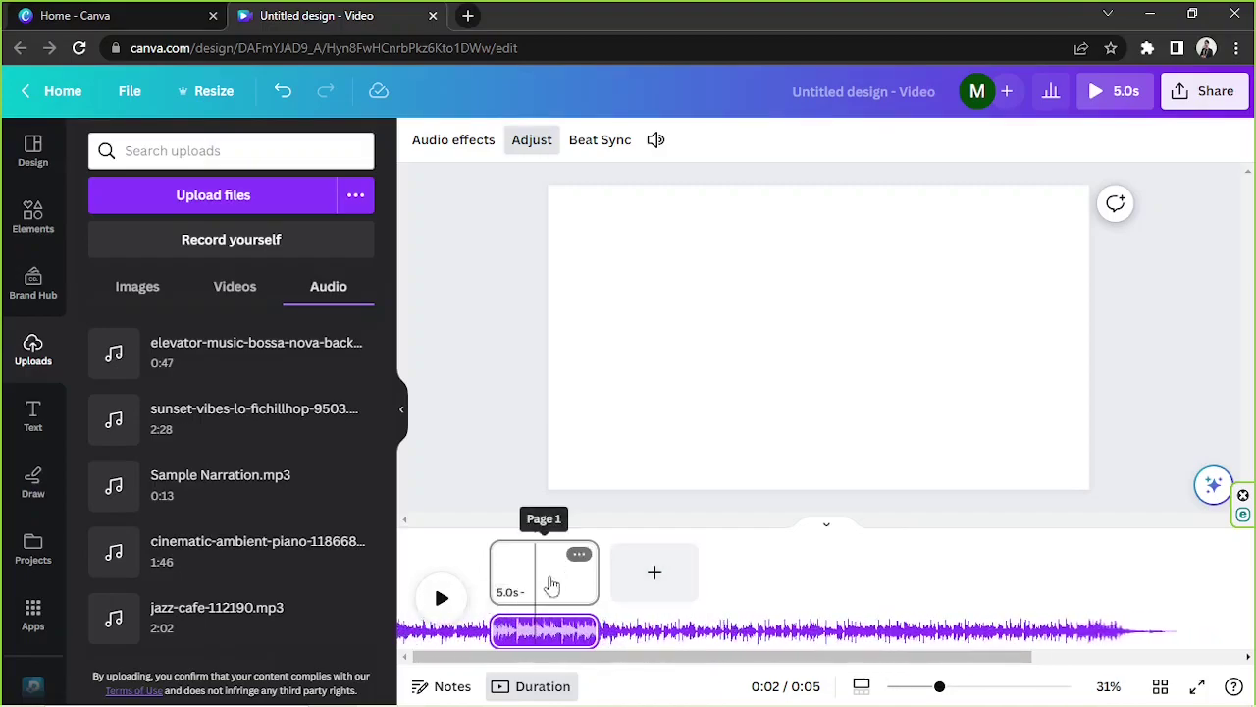
# Reselect the music clip and play a short preview of the adjusted music
pyautogui.click(475, 365)
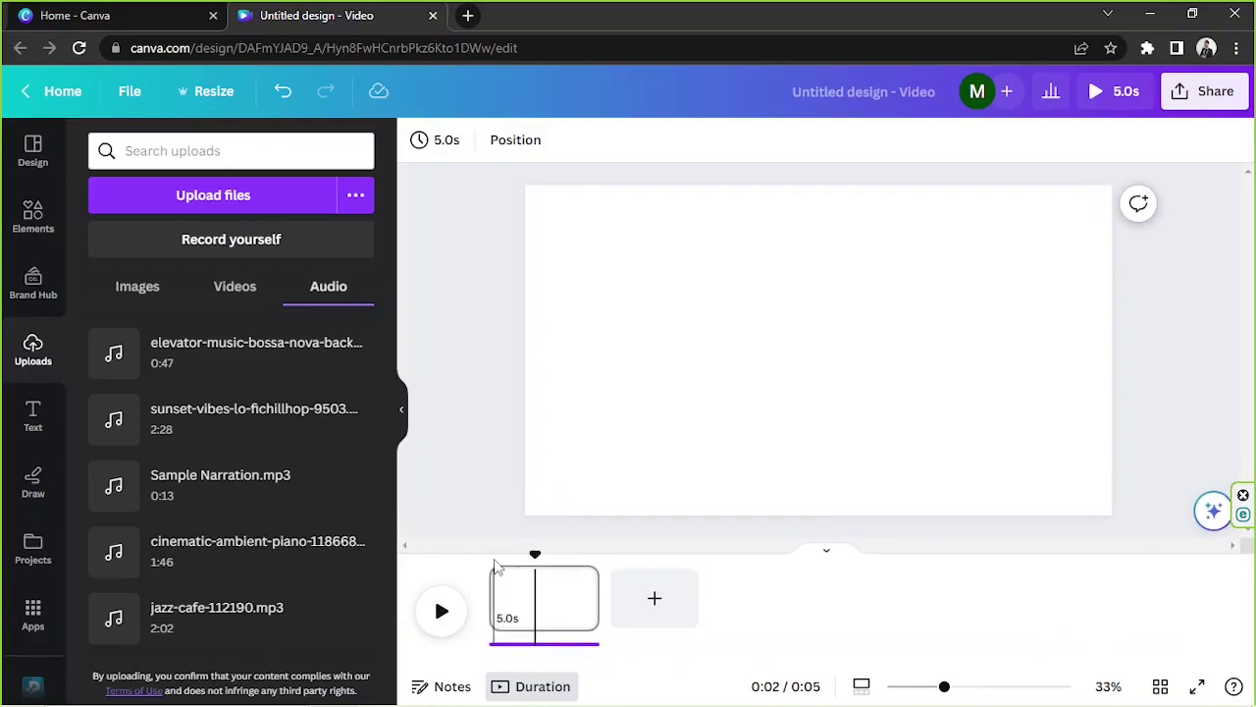
pyautogui.click(516, 645)
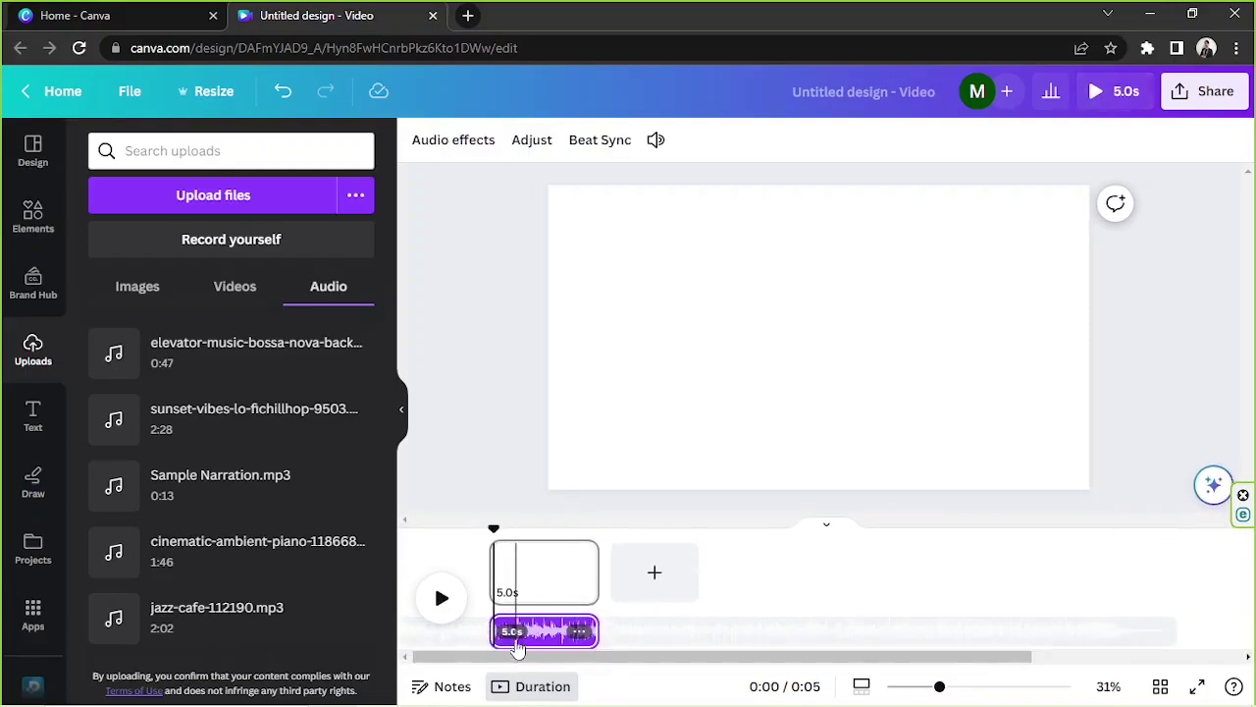
pyautogui.click(443, 596)
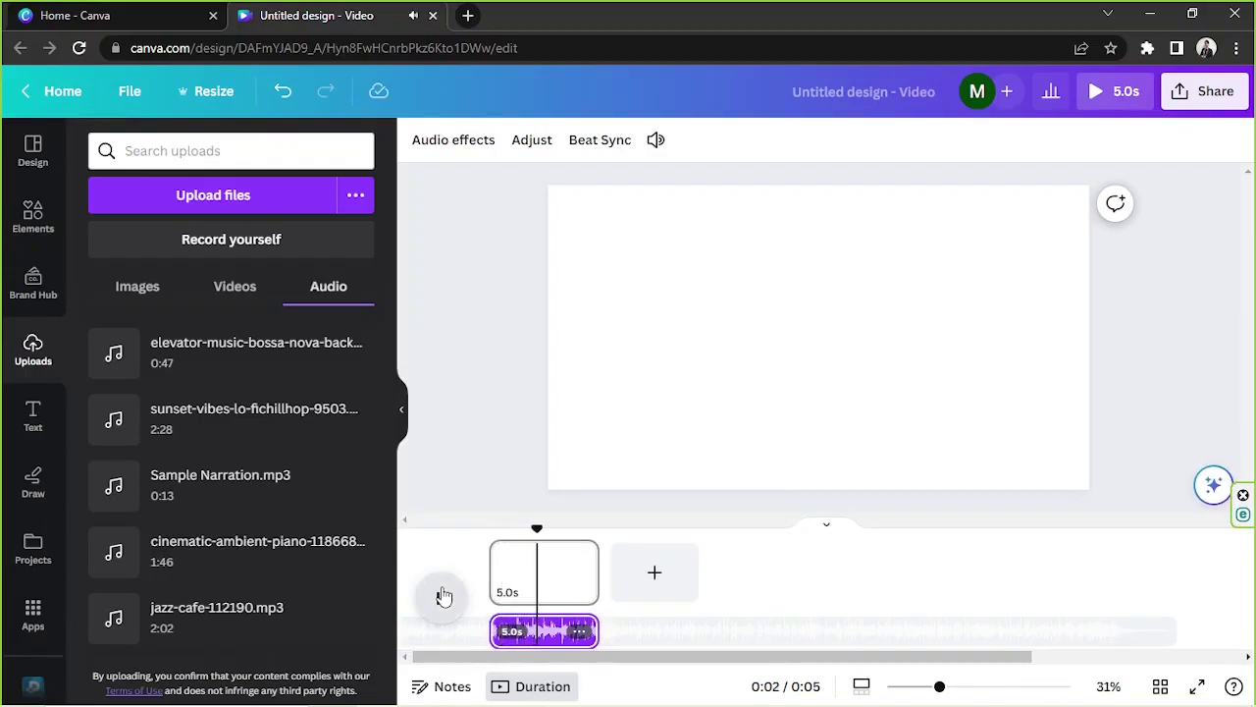
pyautogui.click(444, 596)
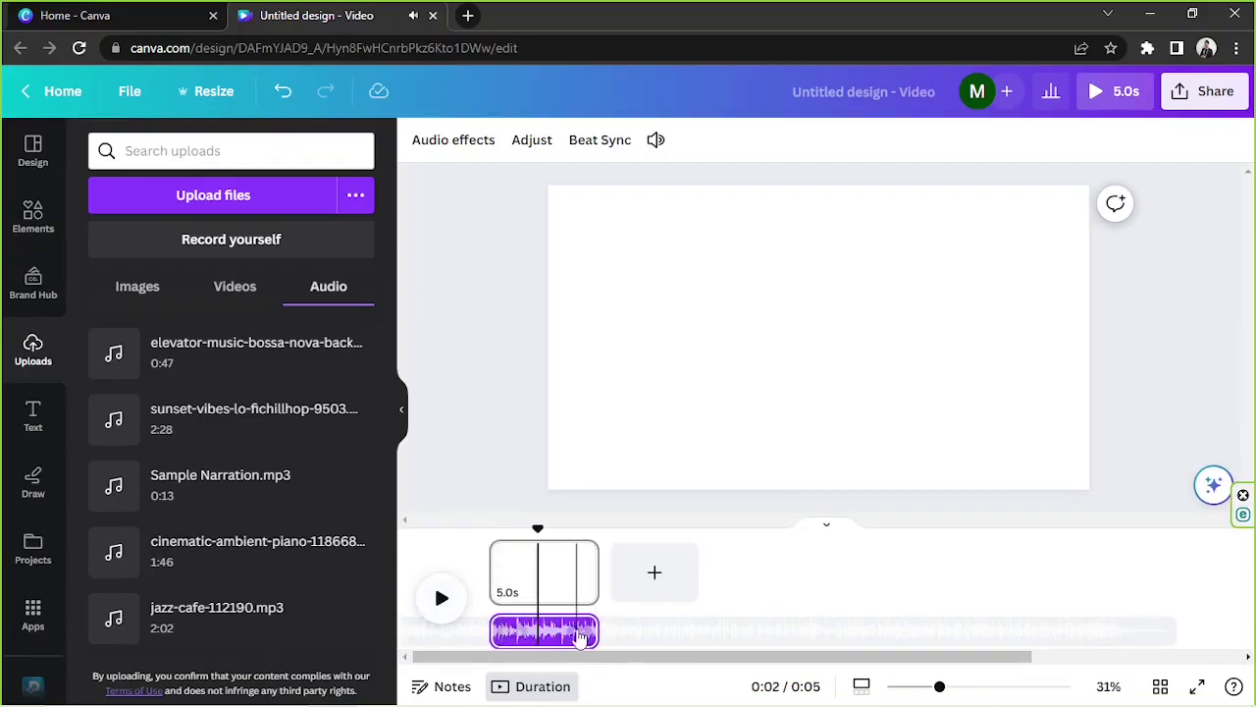
# Undo the last music clip change, replay from the start, then set the playhead to 3 seconds
pyautogui.moveTo(584, 636)
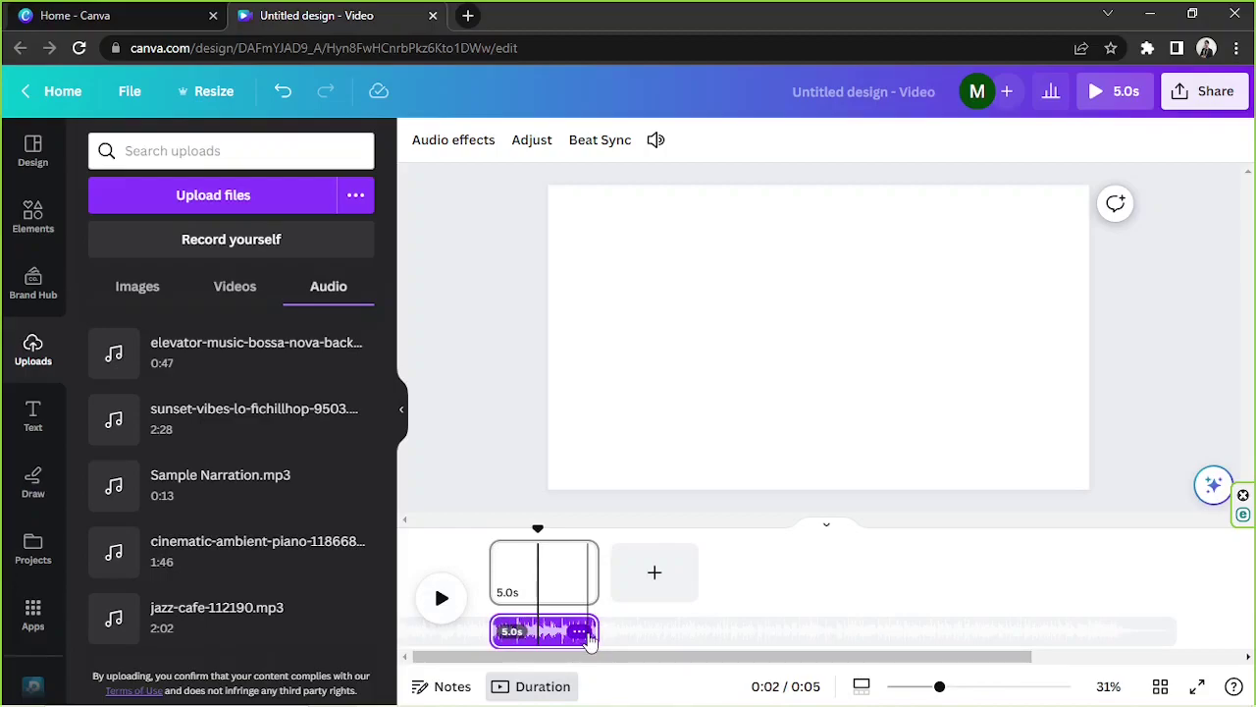
pyautogui.hotkey('ctrl', 'z')
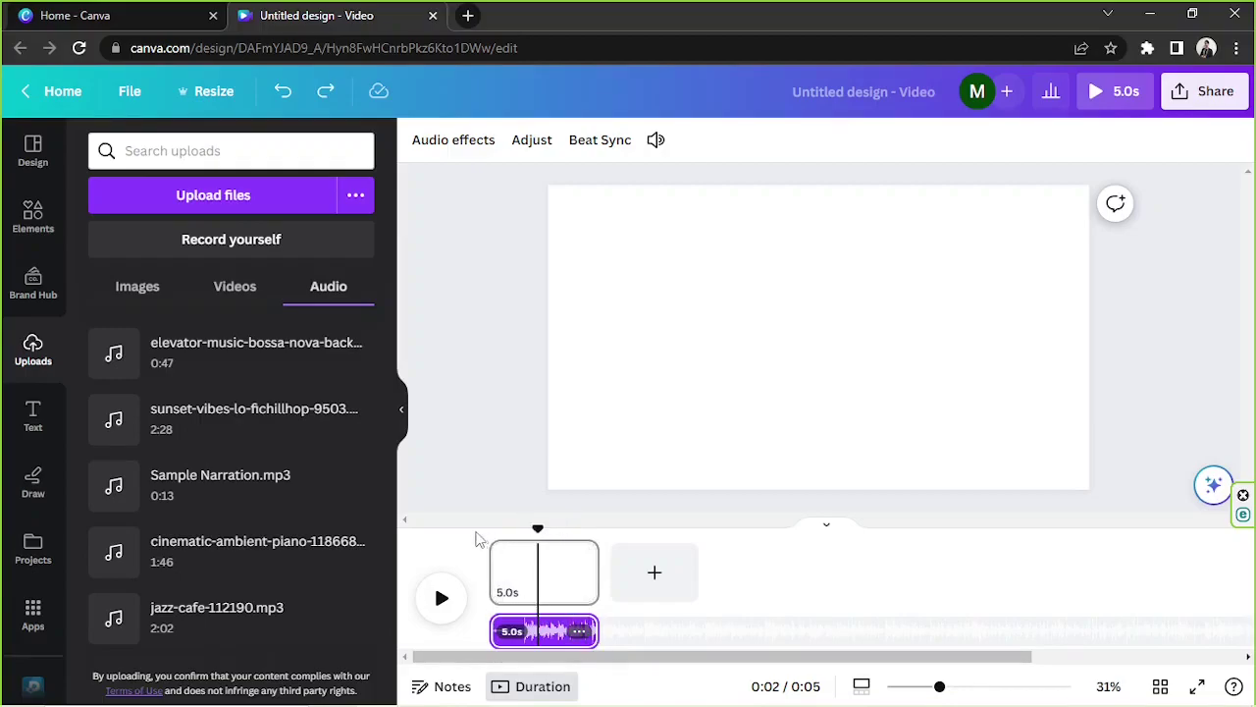
pyautogui.click(489, 532)
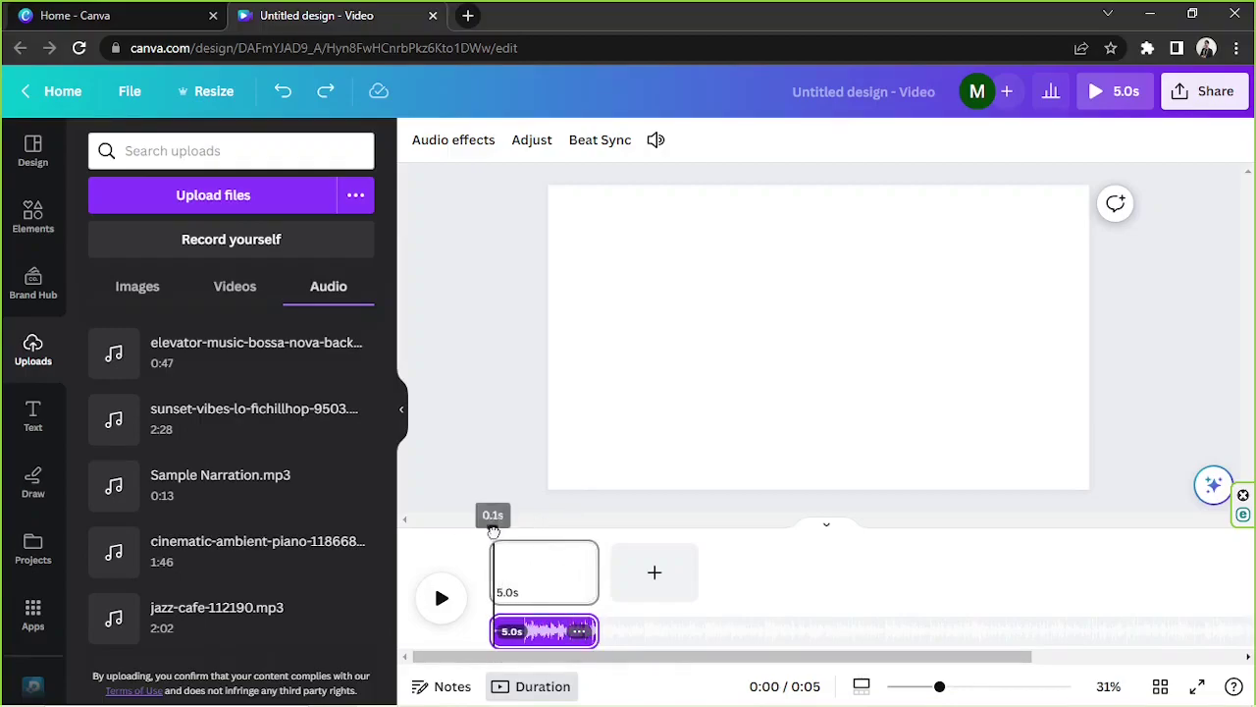
pyautogui.click(443, 597)
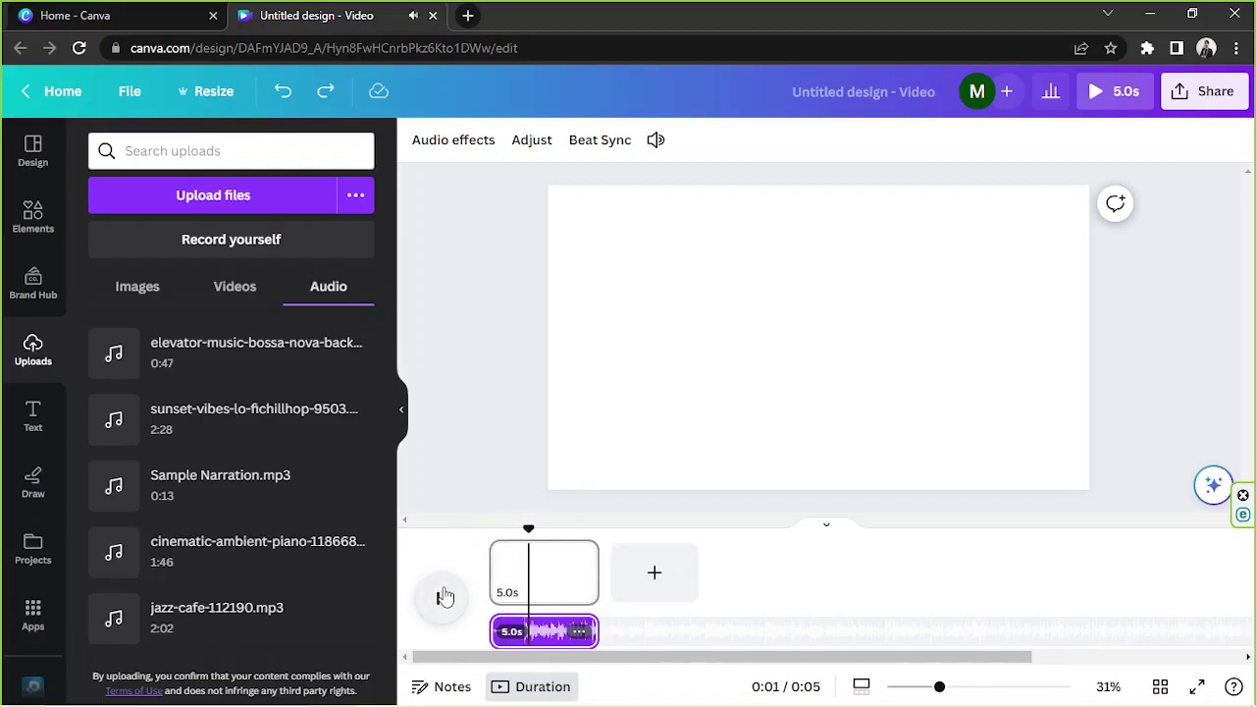
pyautogui.click(445, 597)
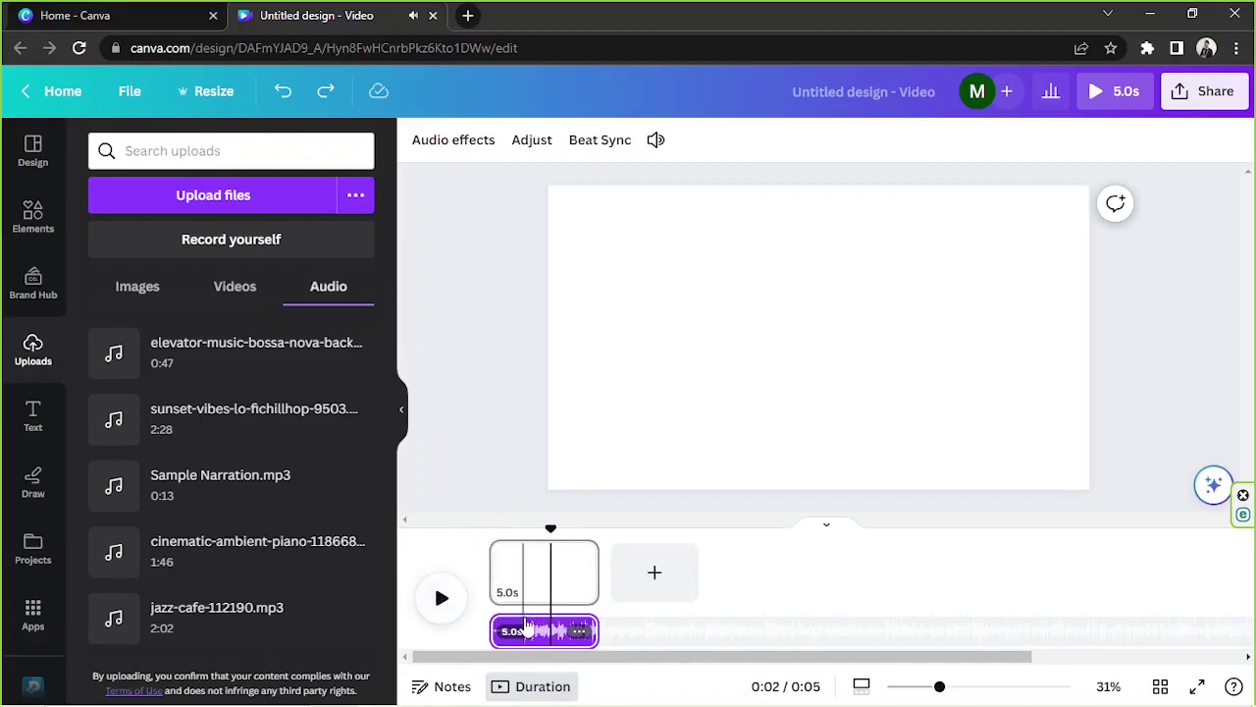
pyautogui.click(558, 633)
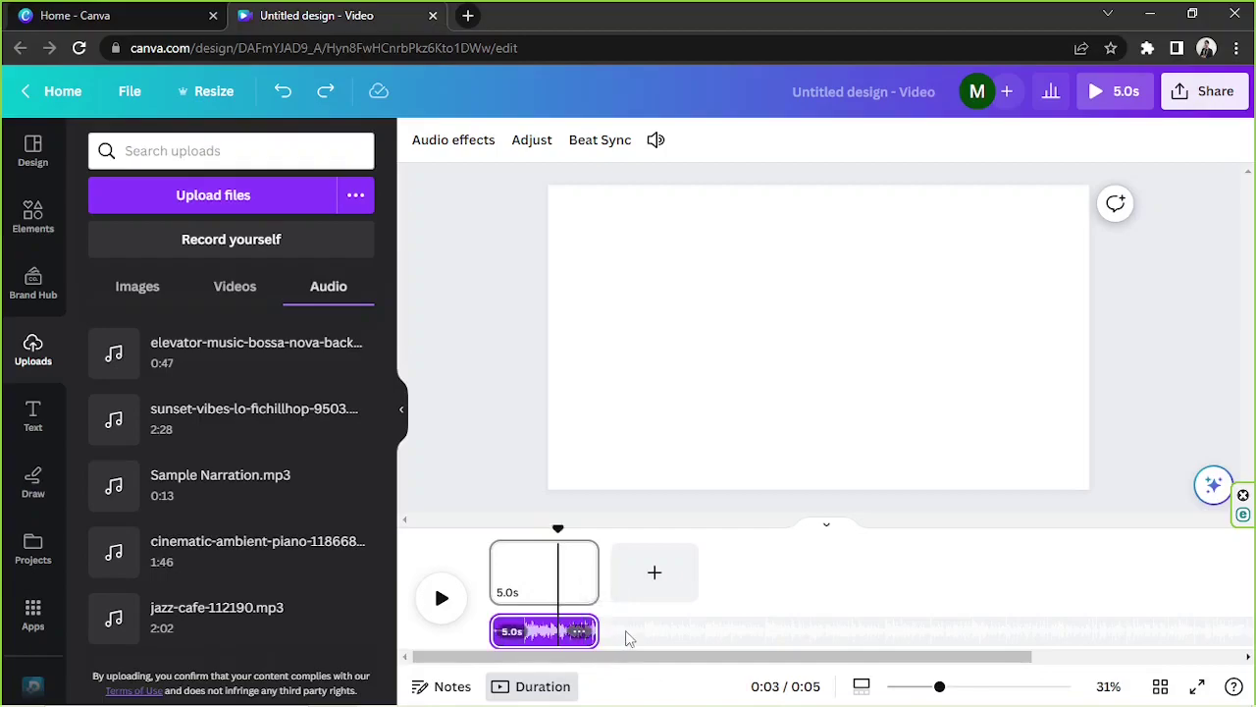
# Add two pages after page 1 and reselect the bossa nova clip, now stretched to 15.0s
pyautogui.click(511, 581)
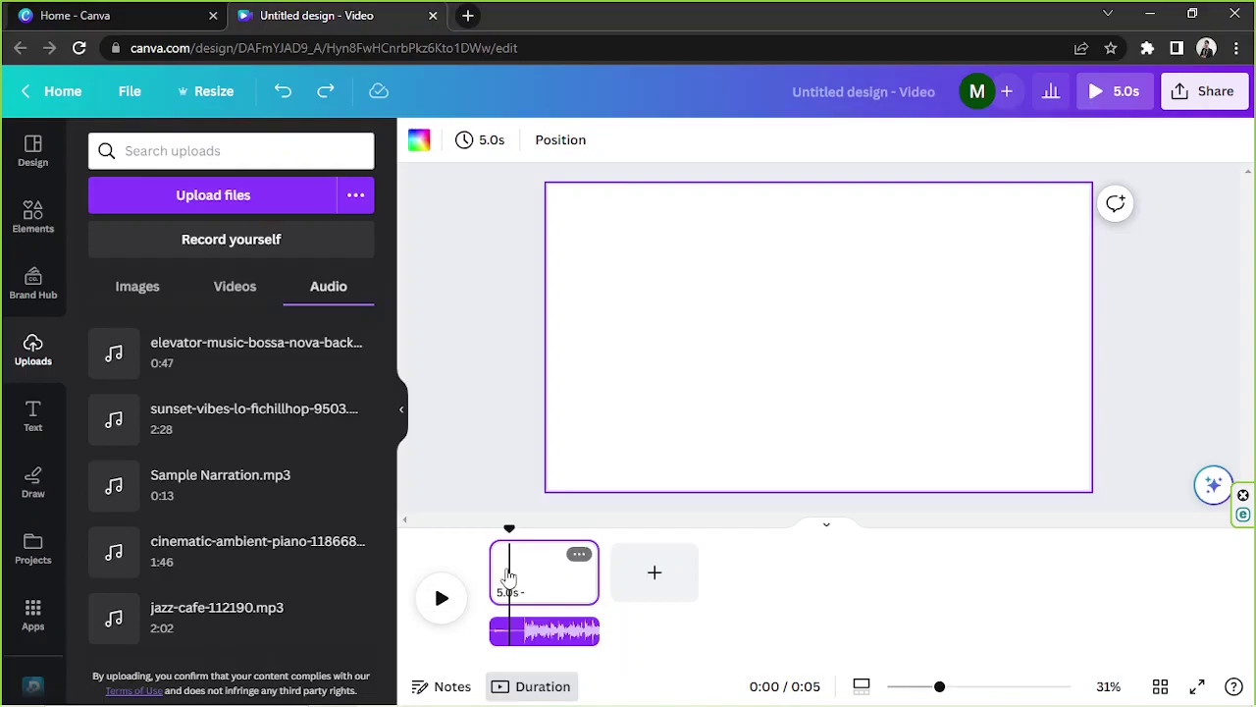
pyautogui.click(647, 572)
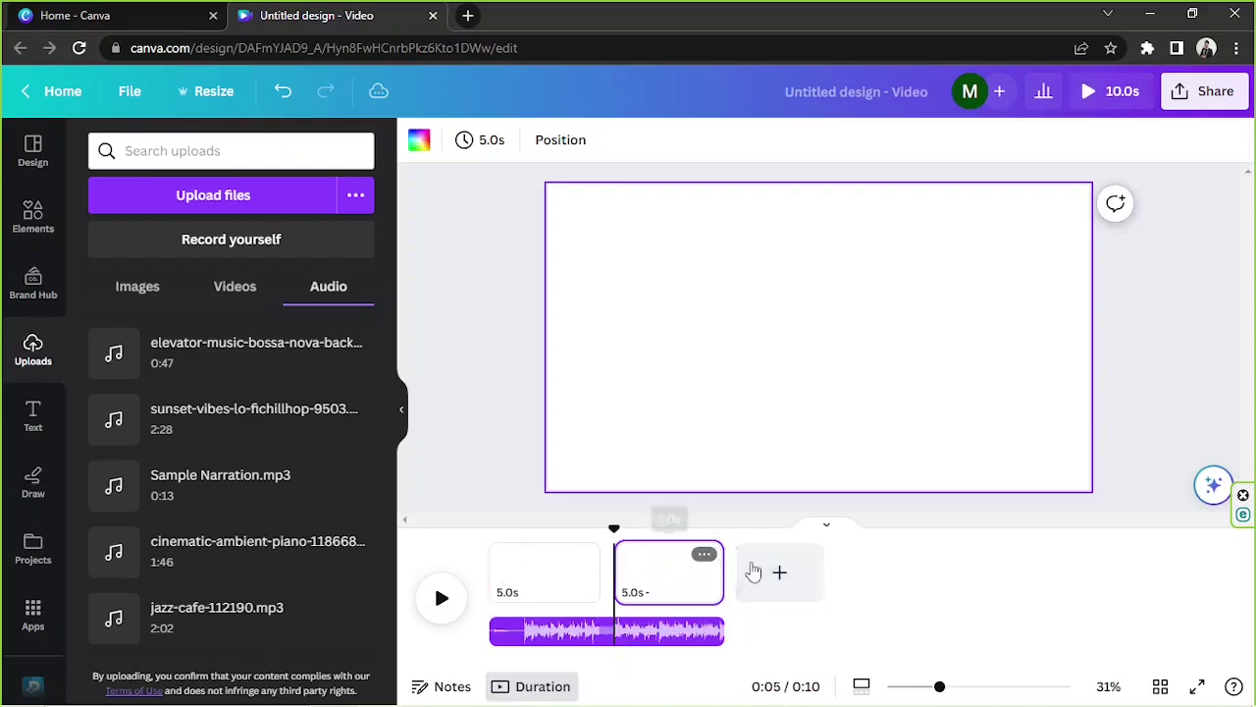
pyautogui.click(752, 573)
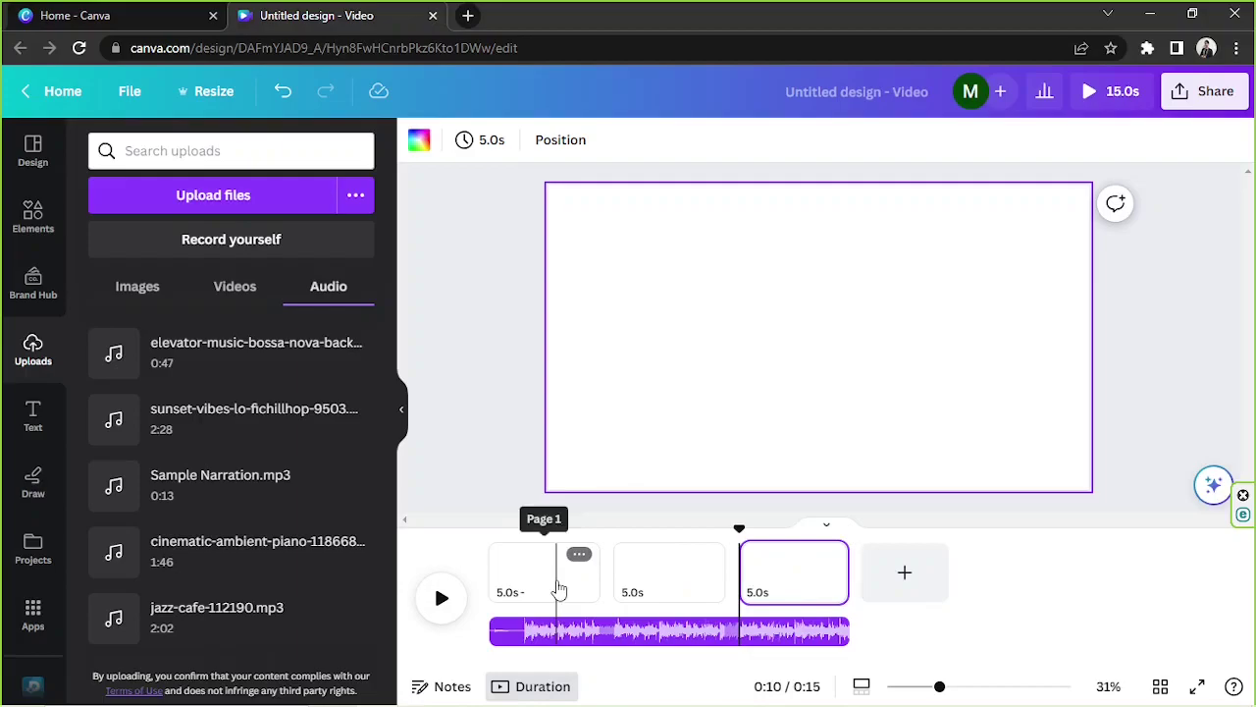
pyautogui.click(558, 587)
pyautogui.click(653, 586)
pyautogui.click(770, 587)
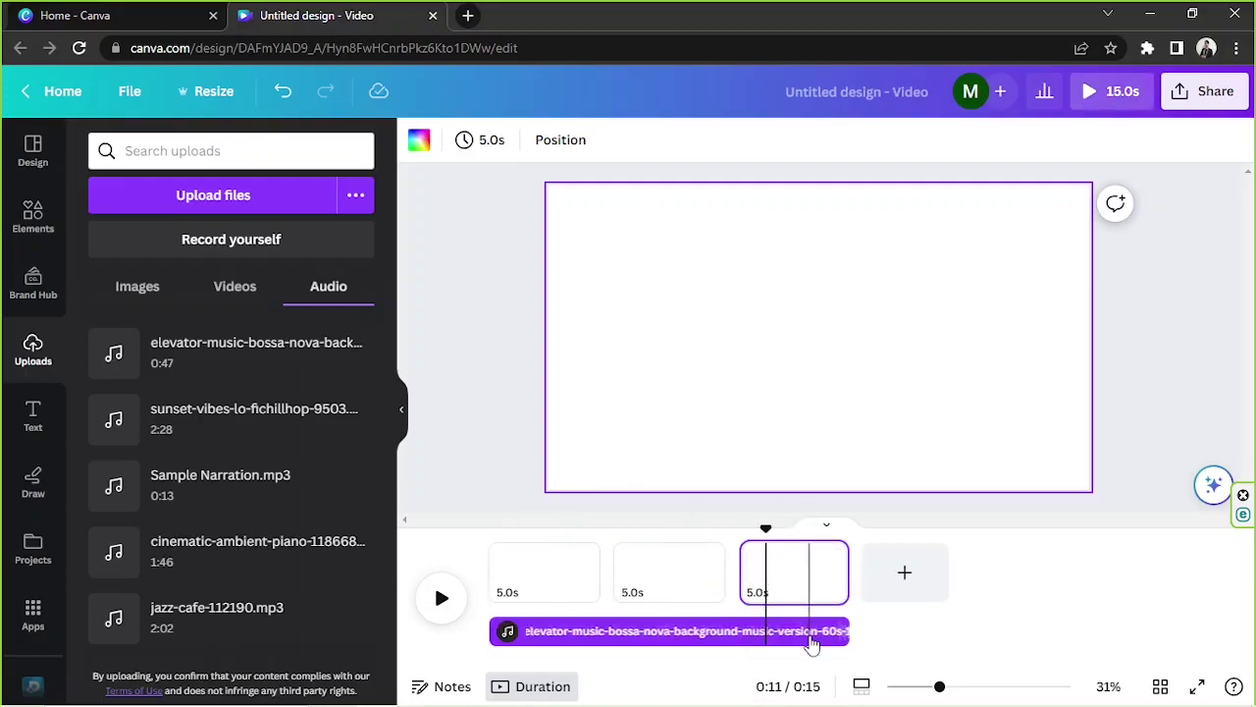
pyautogui.click(811, 633)
pyautogui.click(797, 589)
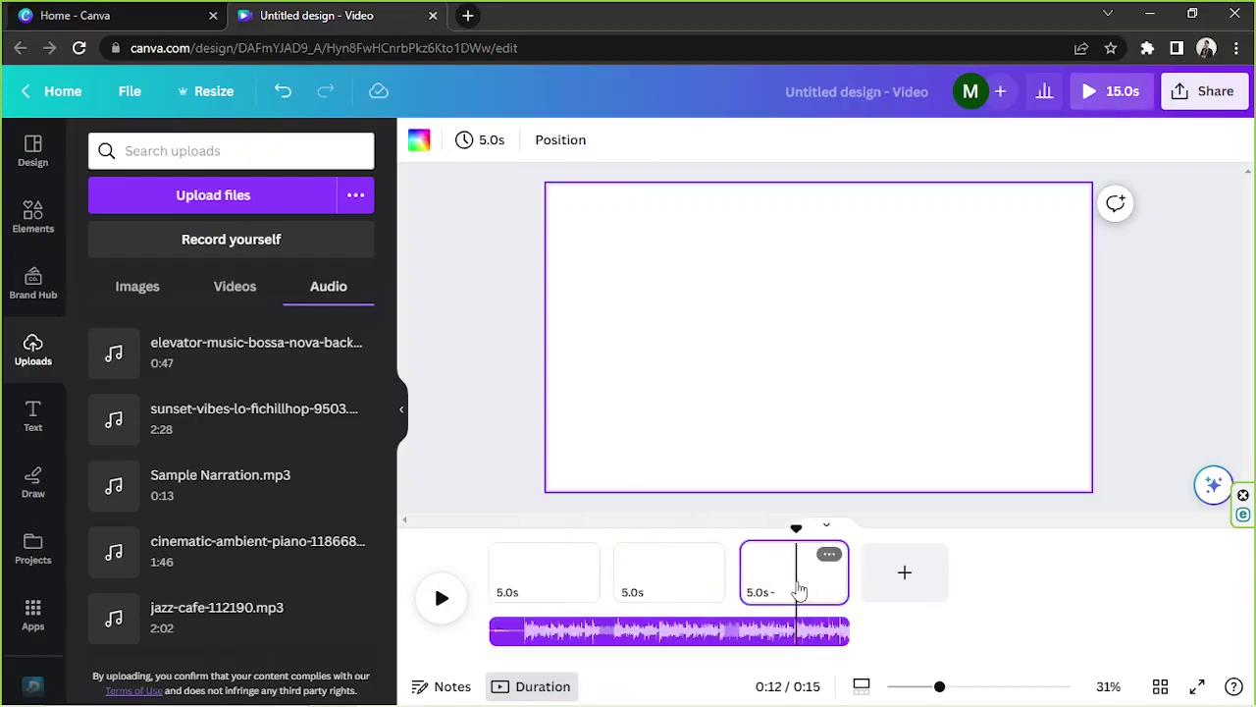
pyautogui.click(593, 634)
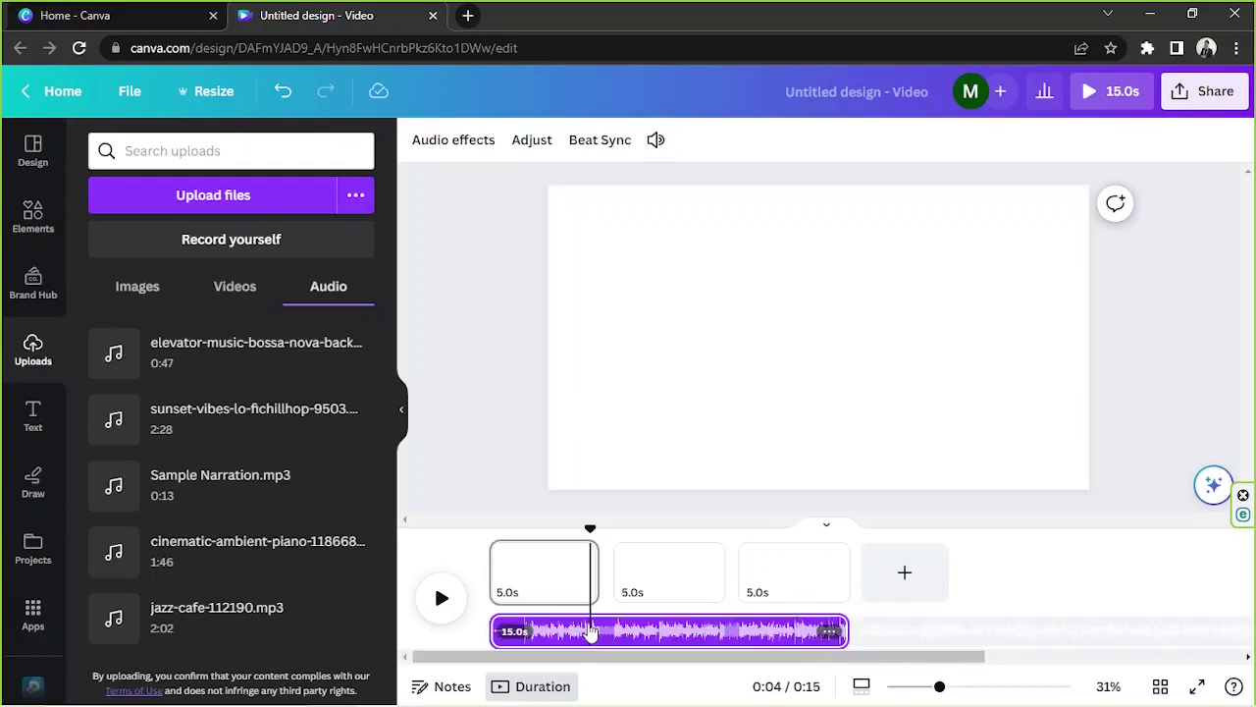
pyautogui.click(829, 631)
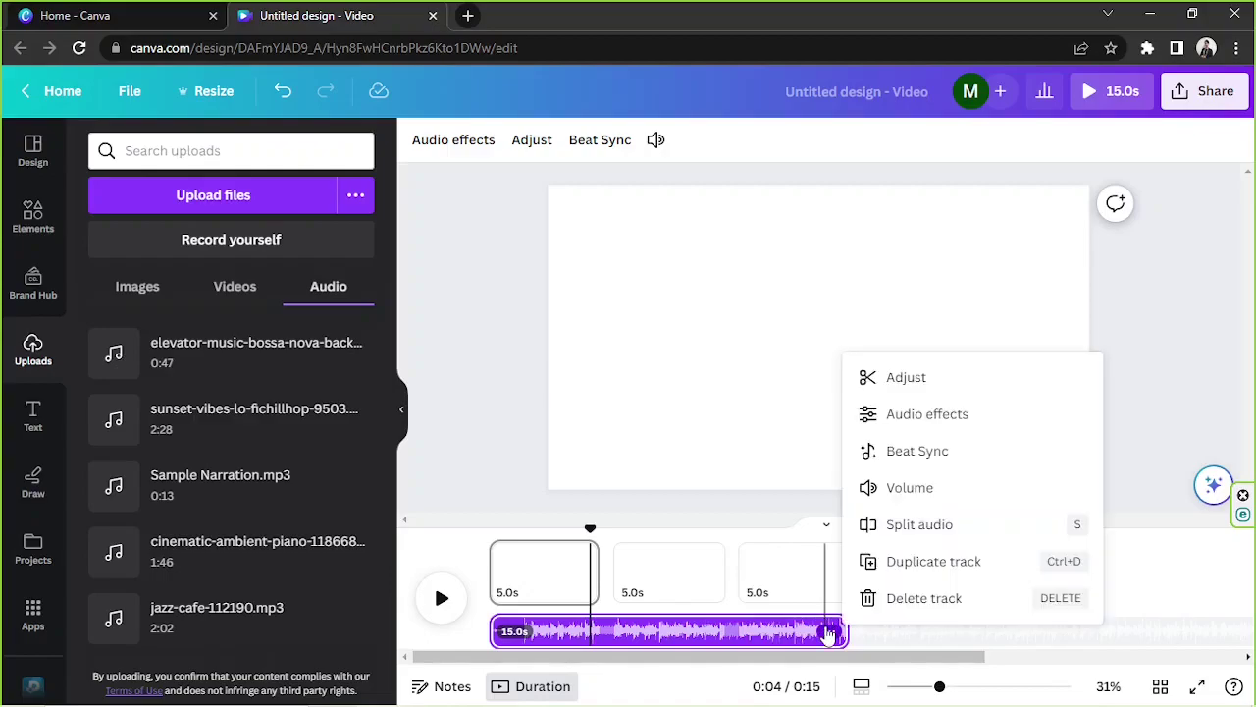
pyautogui.click(927, 414)
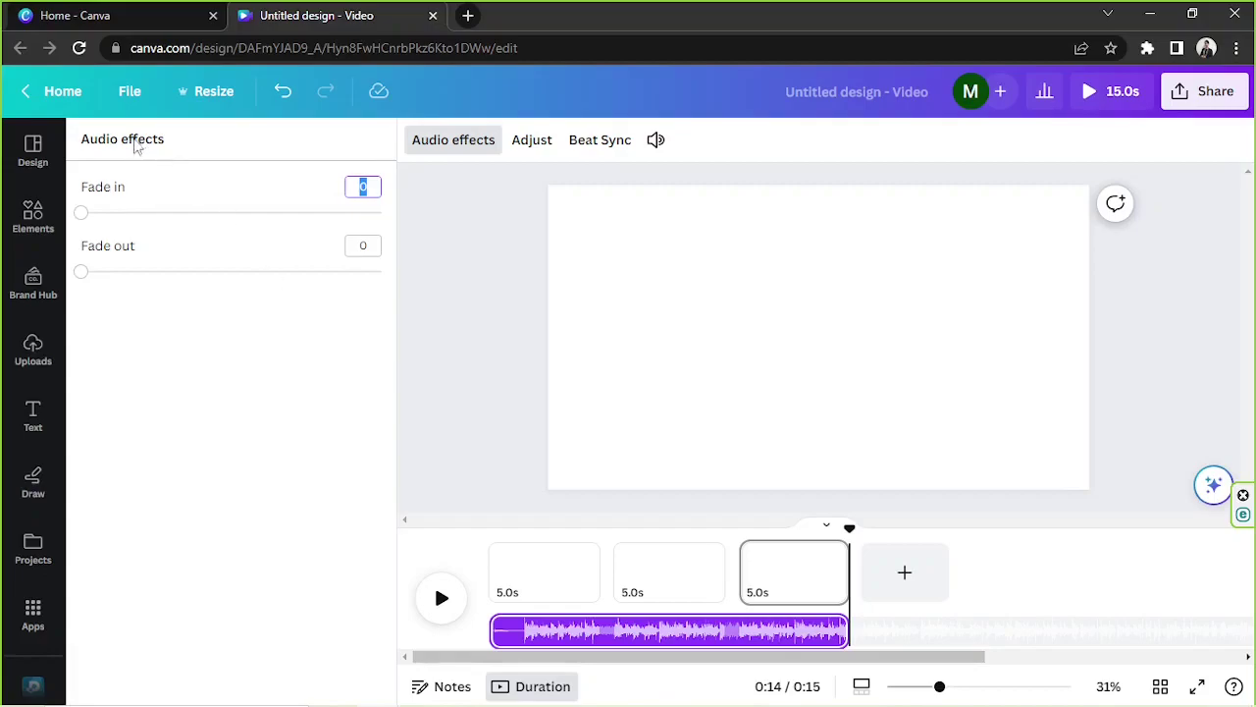
pyautogui.moveTo(85, 221)
pyautogui.mouseDown()
pyautogui.moveTo(275, 219)
pyautogui.moveTo(68, 221)
pyautogui.mouseUp()
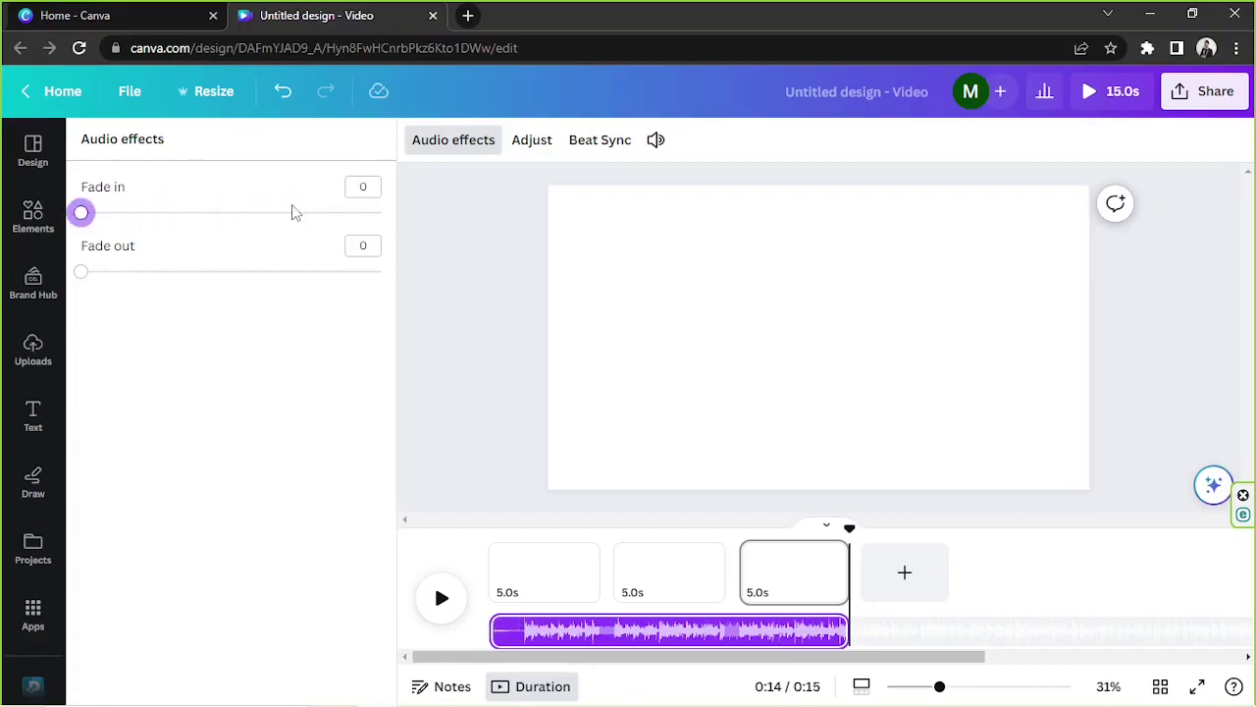
pyautogui.click(372, 187)
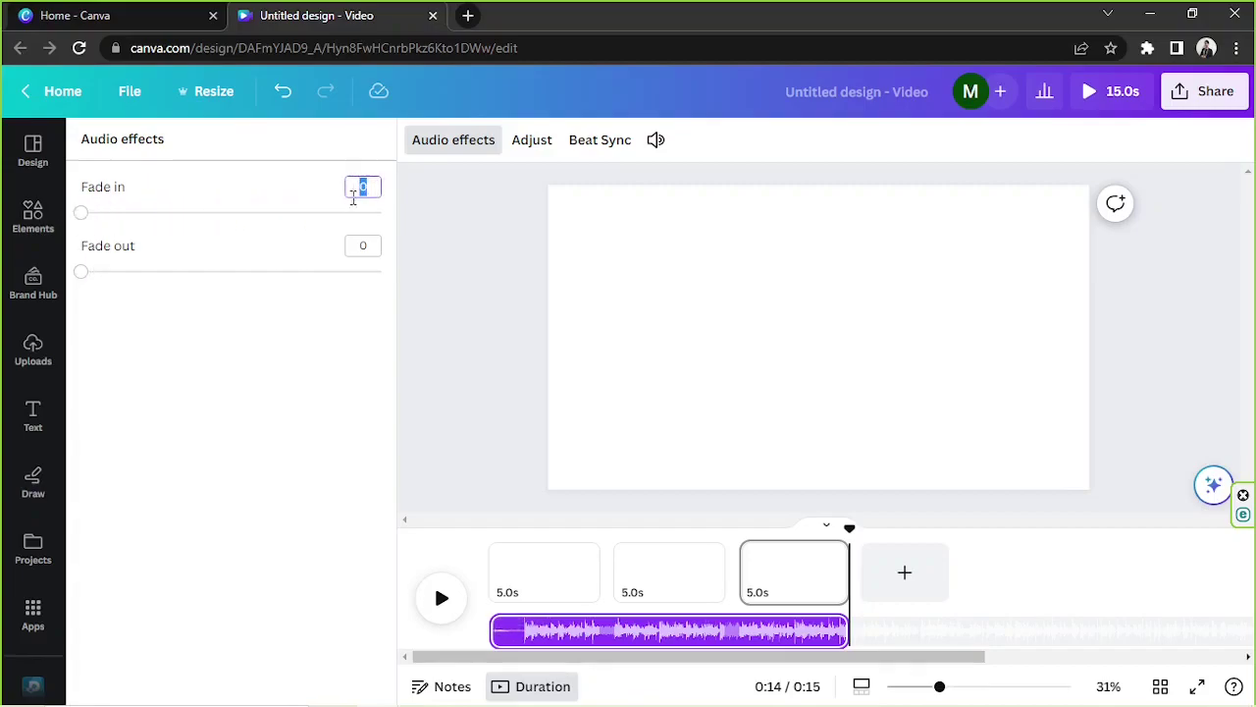
pyautogui.click(364, 242)
pyautogui.press('Escape')
# Turn on Beat Sync with beat markers shown, retiming pages to 4.3s, 5.4s and 5.4s
pyautogui.click(831, 634)
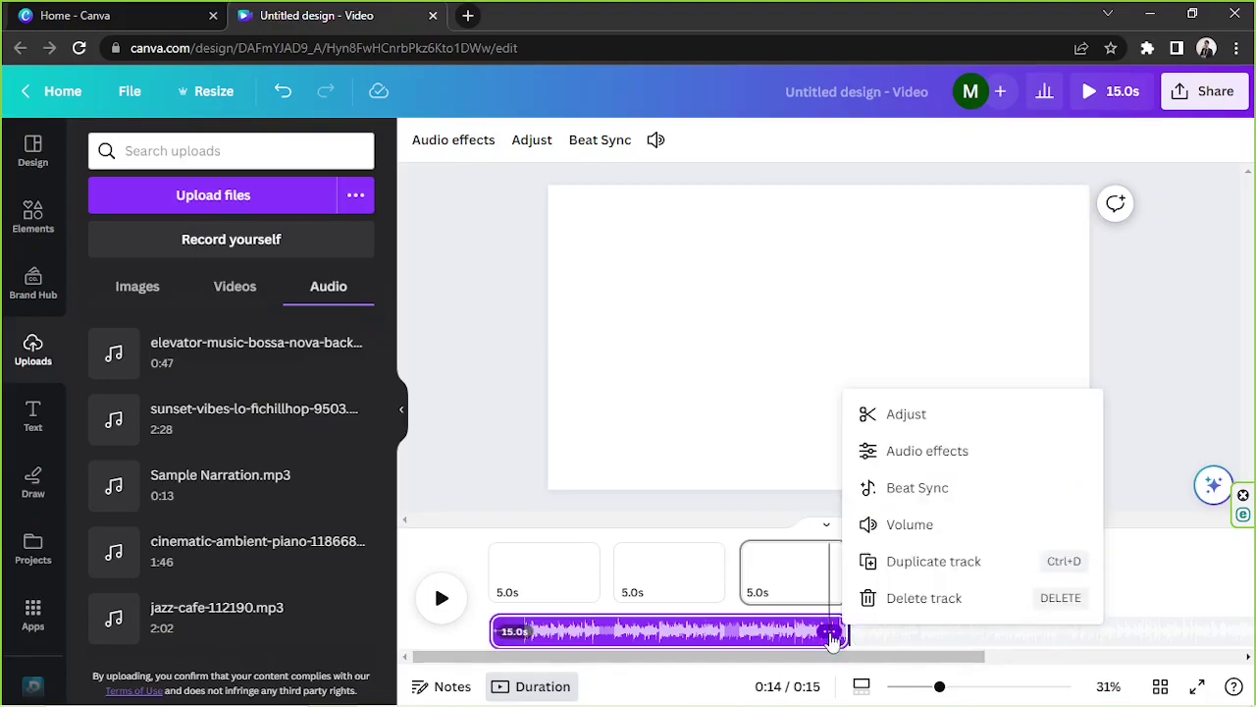
pyautogui.click(953, 486)
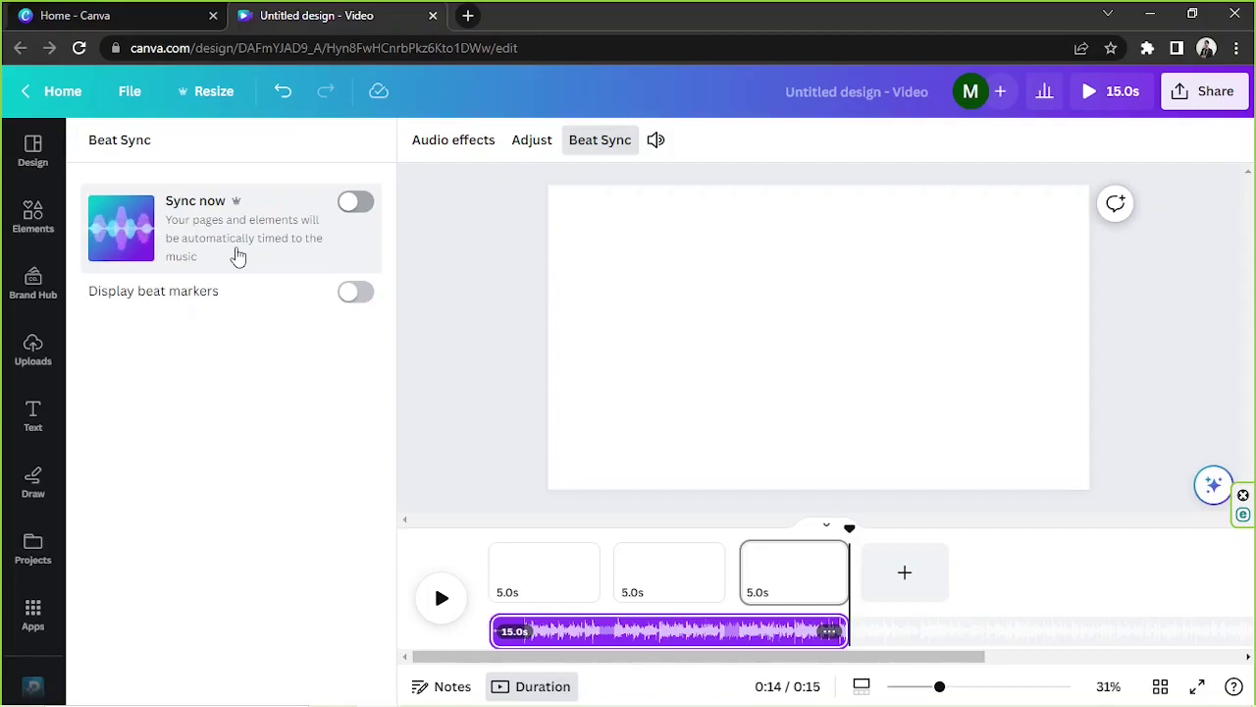
pyautogui.click(356, 292)
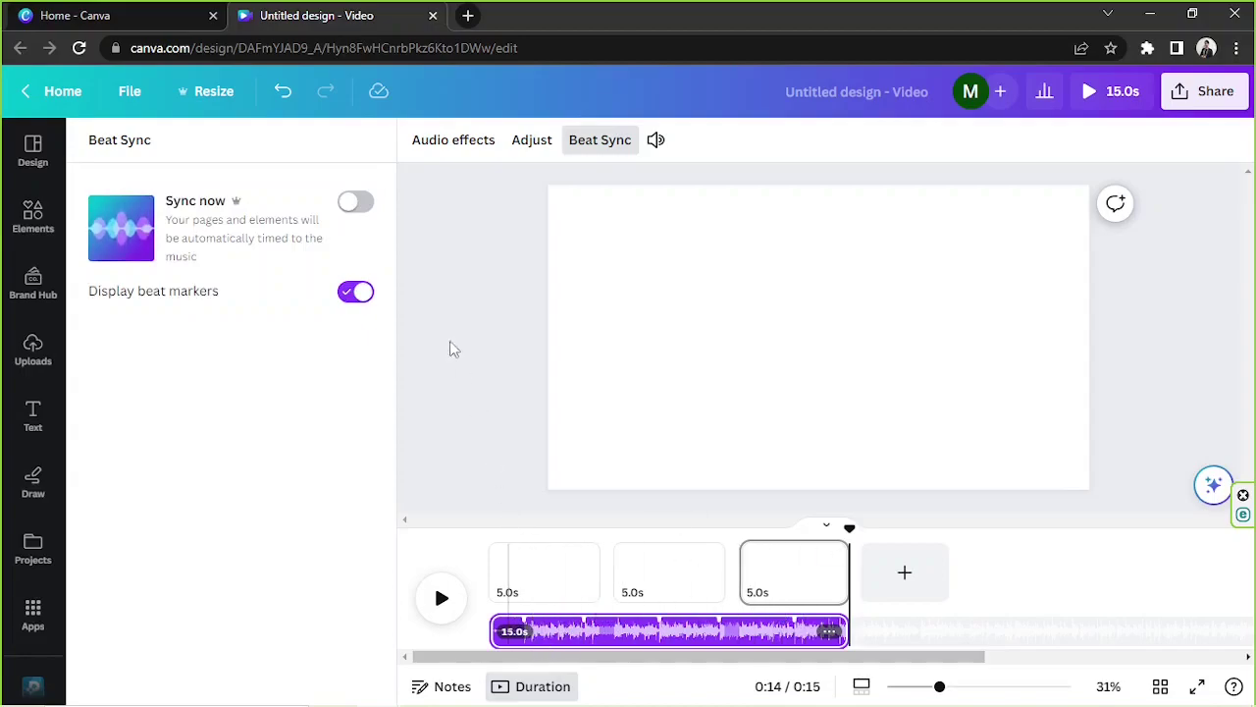
pyautogui.click(355, 203)
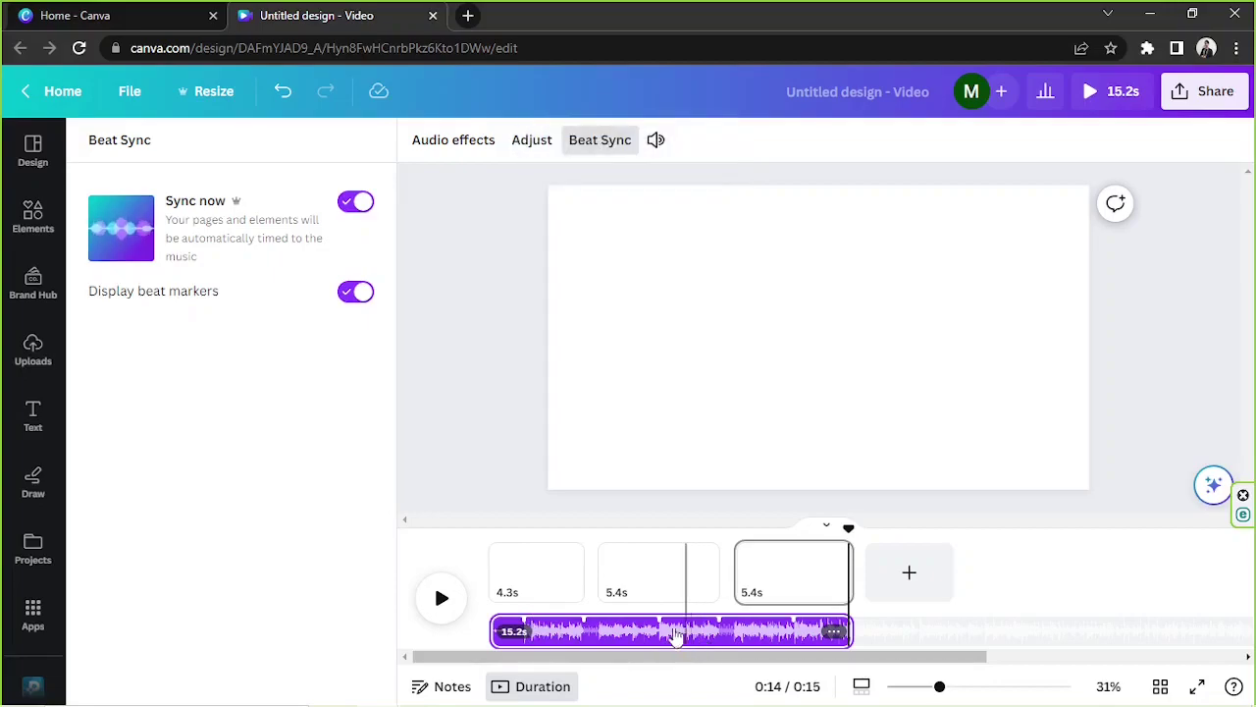
pyautogui.click(510, 569)
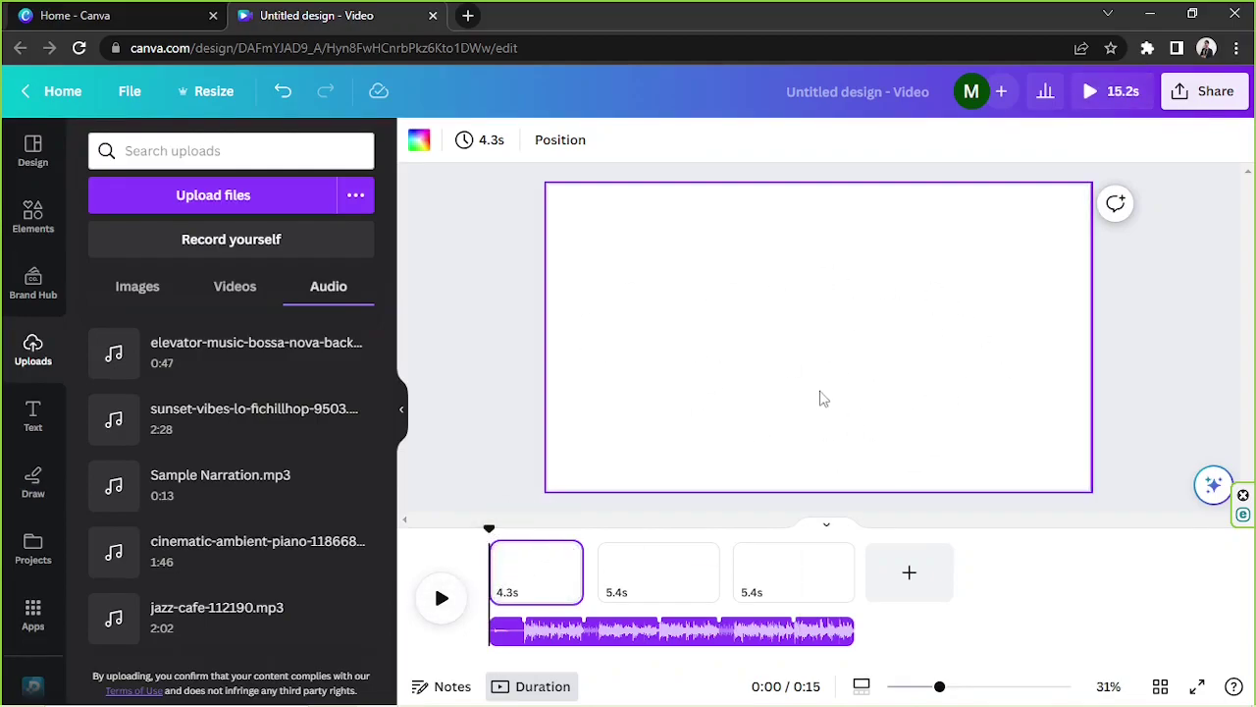
# Open the music track's Volume control, test mute/unmute, and enter a volume of 20
pyautogui.click(702, 633)
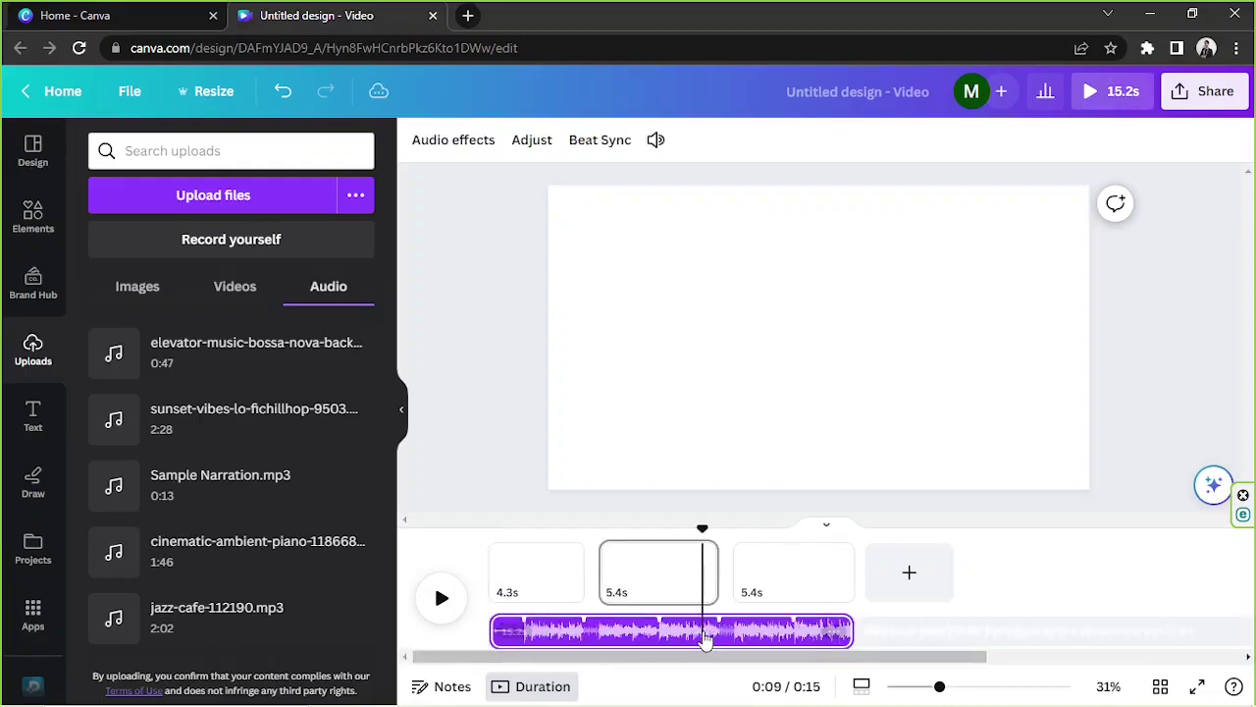
pyautogui.click(832, 636)
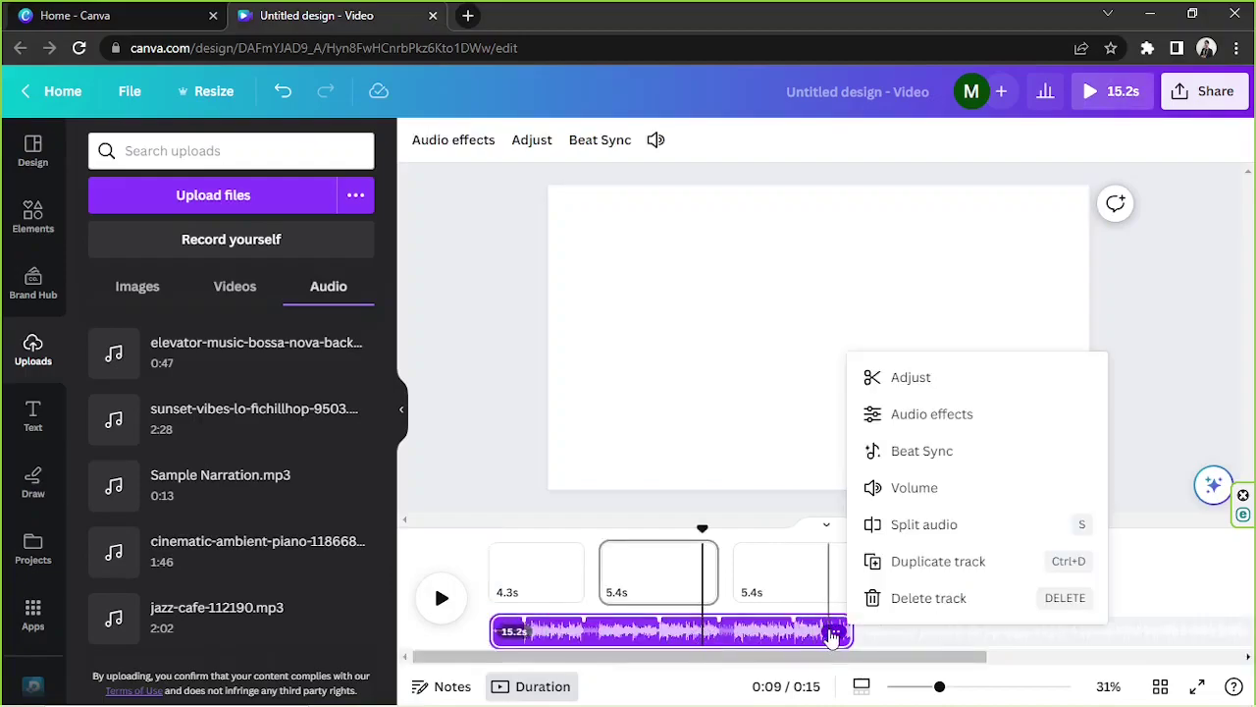
pyautogui.click(940, 486)
pyautogui.moveTo(736, 239); pyautogui.dragTo(679, 237)
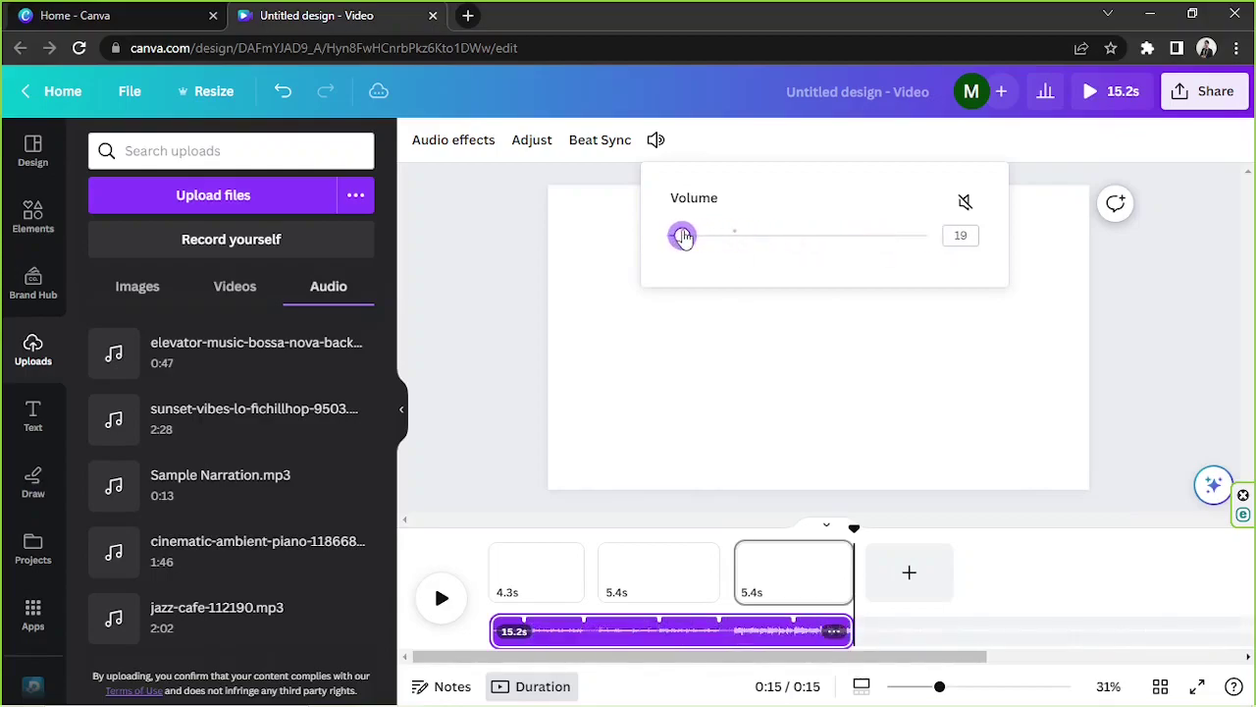
pyautogui.doubleClick(977, 235)
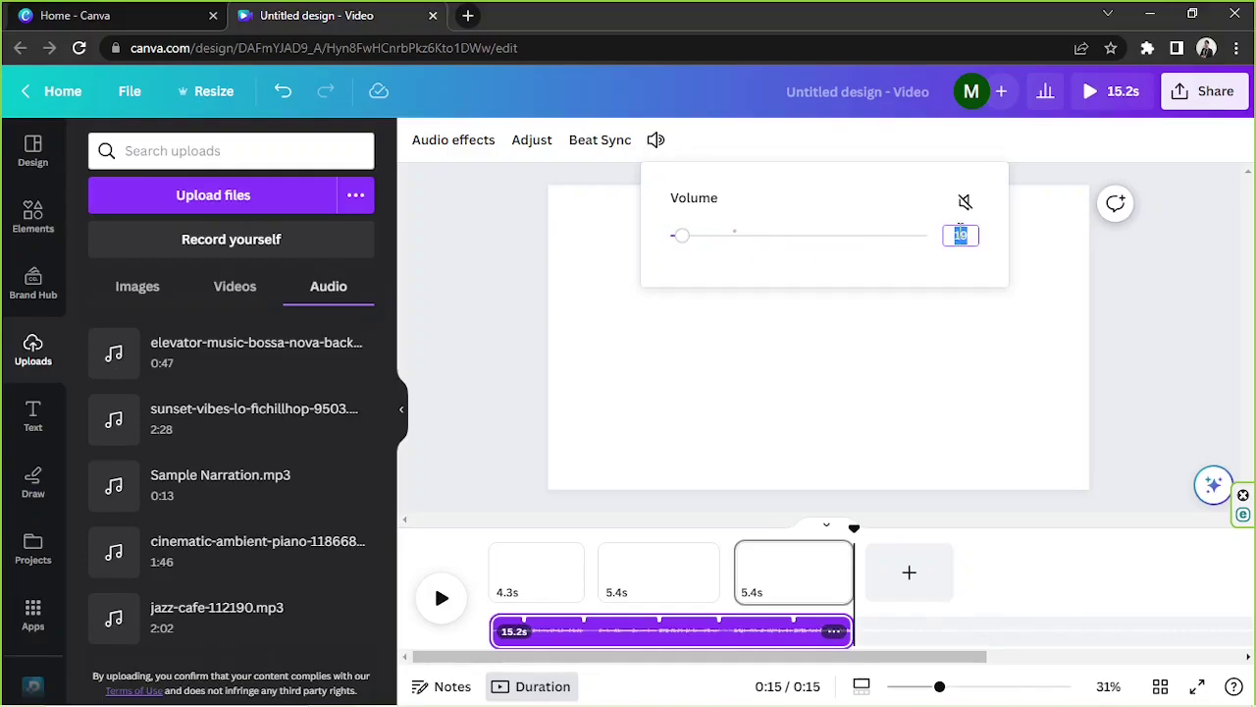
pyautogui.press('Return')
pyautogui.click(963, 204)
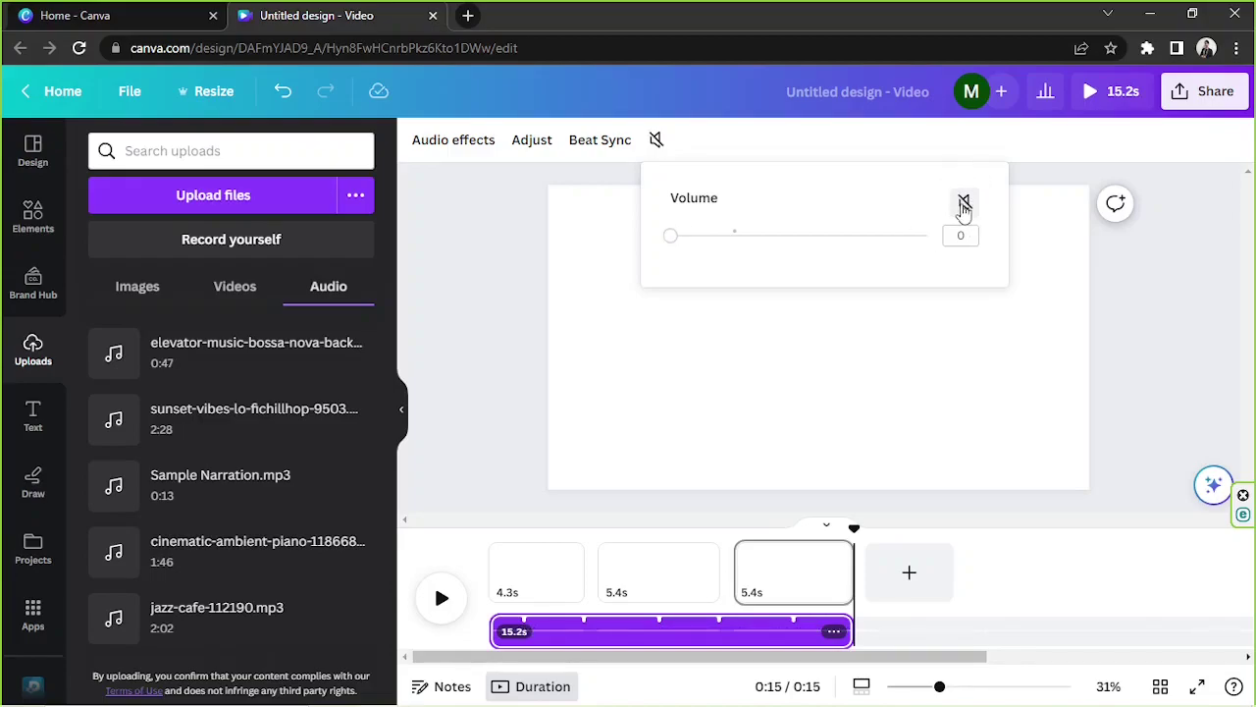
pyautogui.click(964, 204)
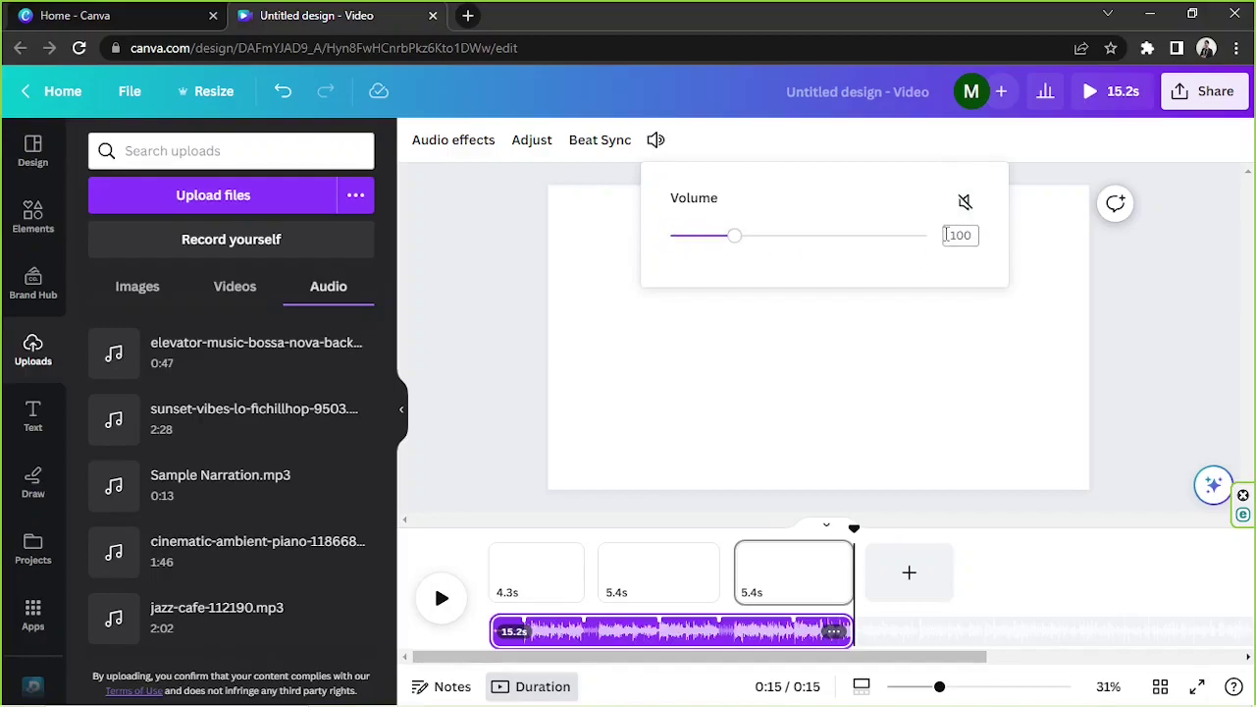
pyautogui.click(947, 235)
pyautogui.write('20')
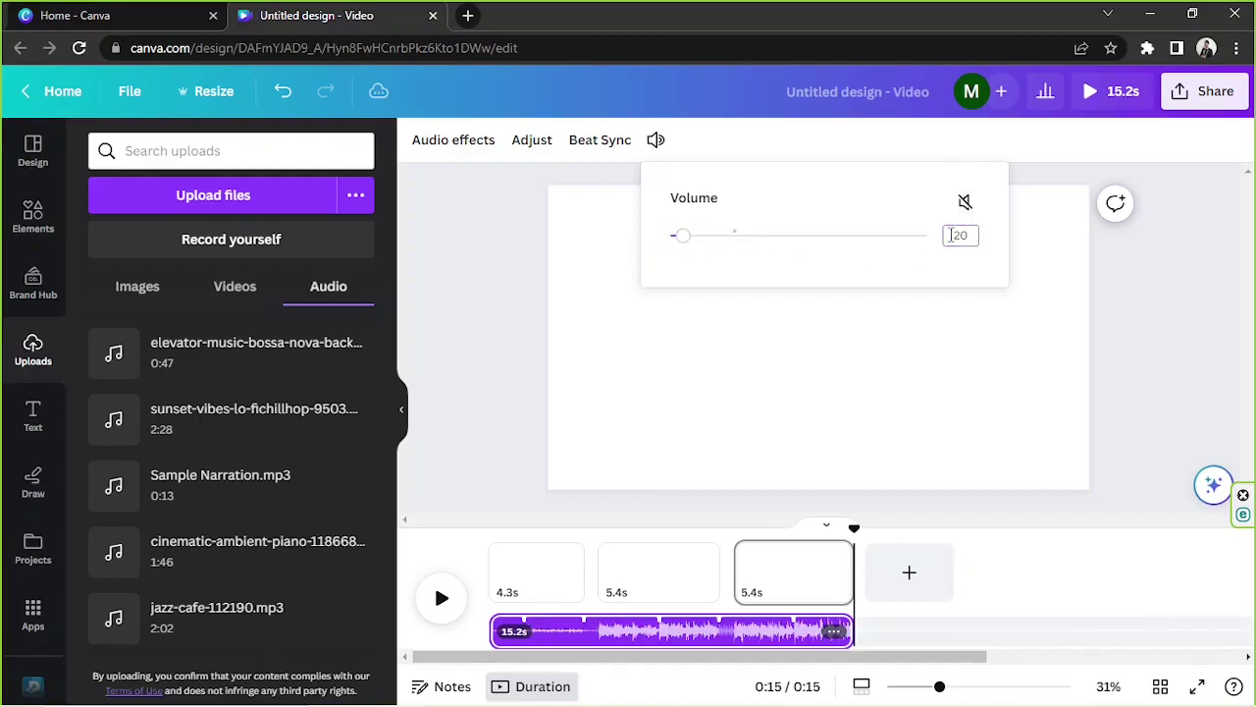
pyautogui.click(1196, 262)
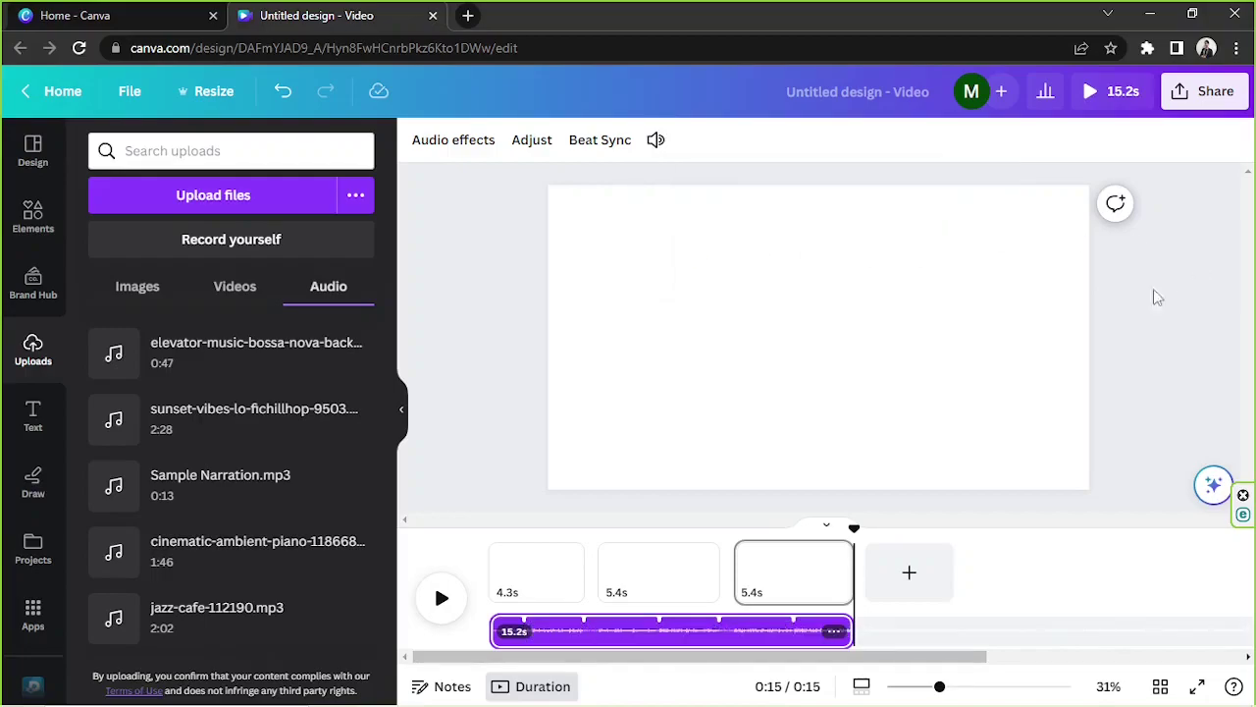
# Move the playhead to about 0:07, split the track from its menu, then undo that split
pyautogui.click(834, 631)
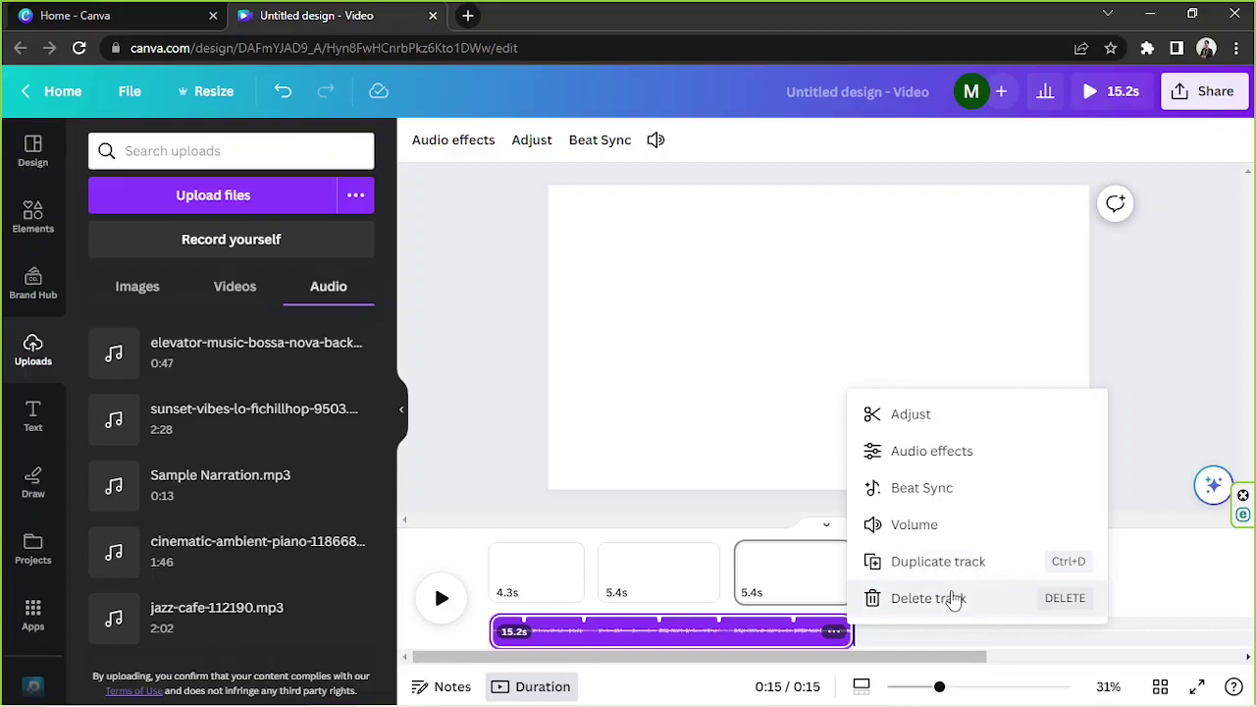
pyautogui.click(707, 544)
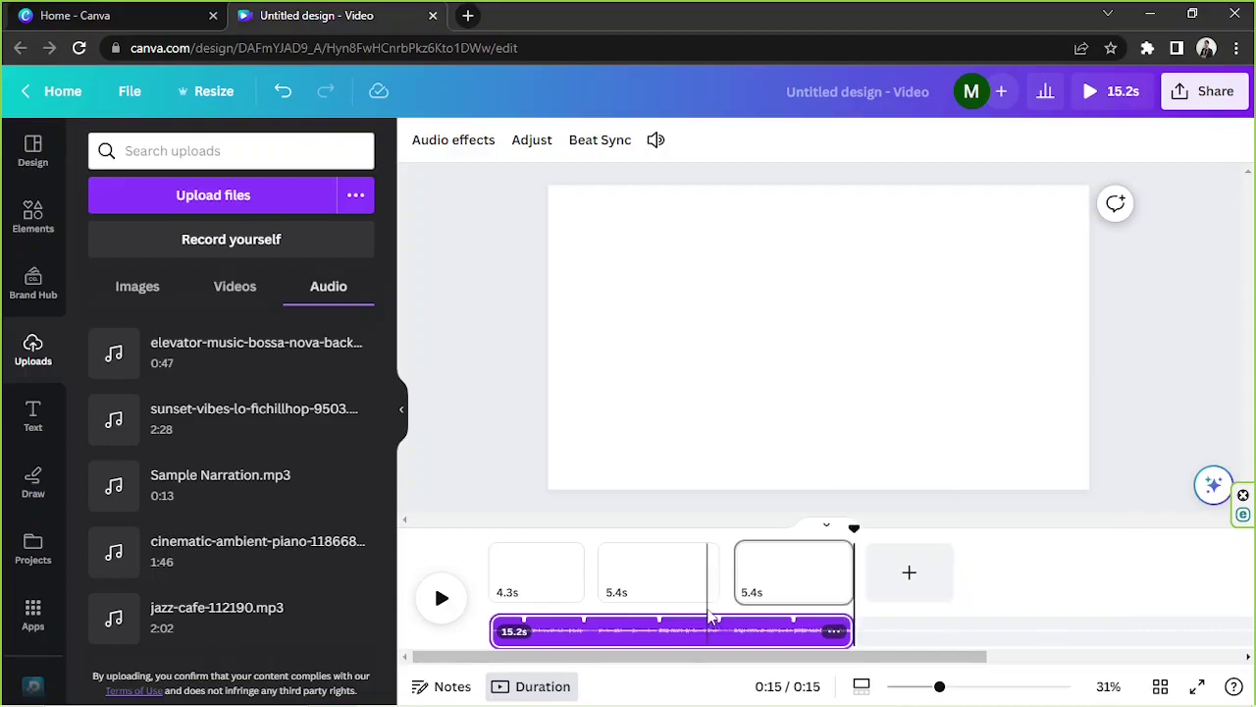
pyautogui.moveTo(706, 527); pyautogui.dragTo(822, 548)
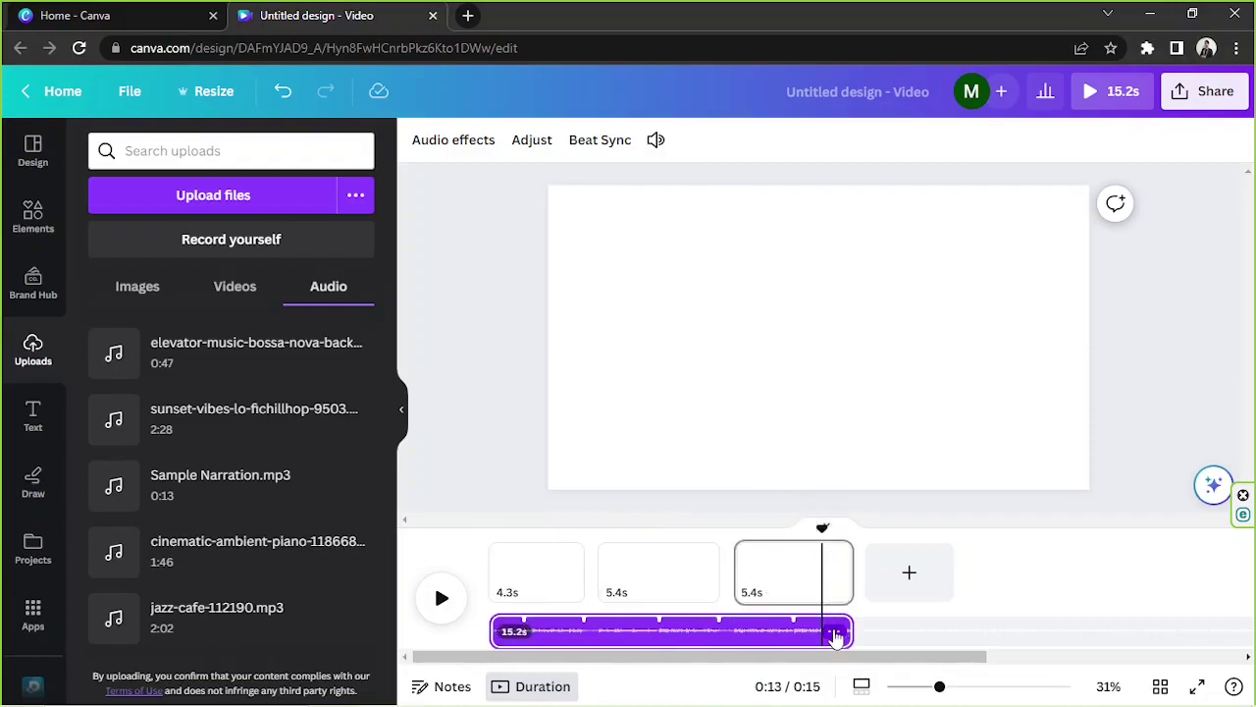
pyautogui.click(835, 634)
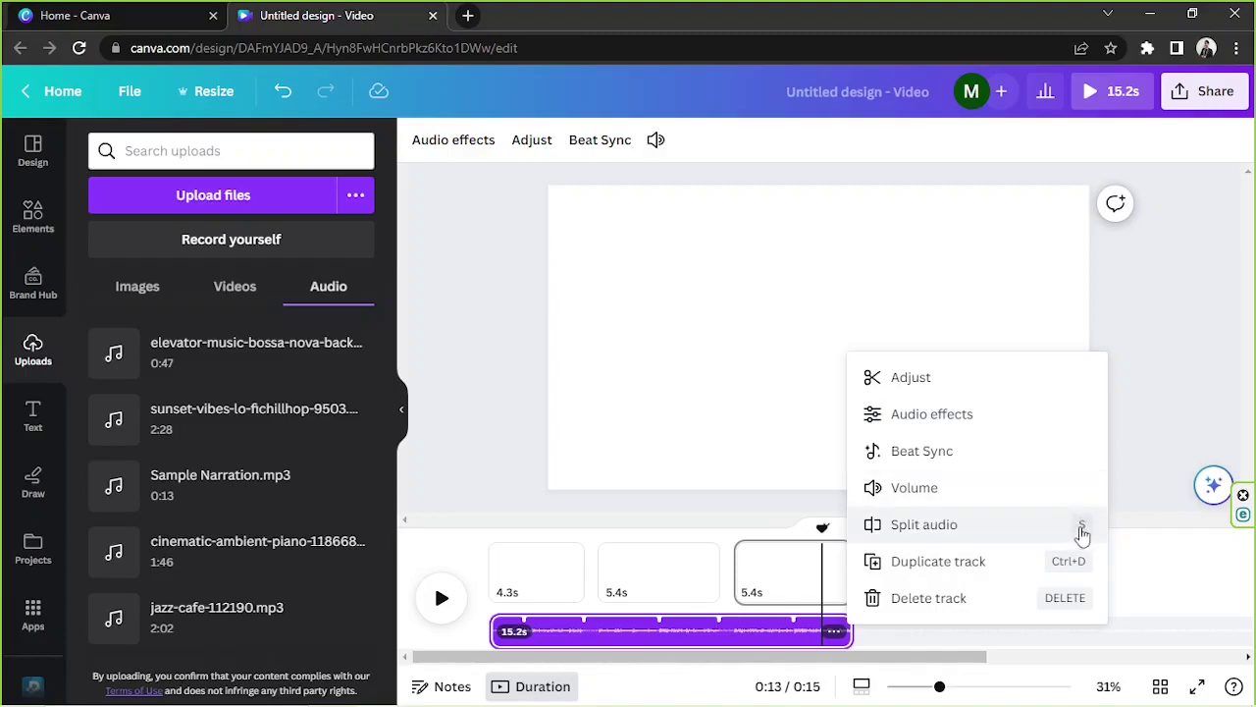
pyautogui.click(937, 539)
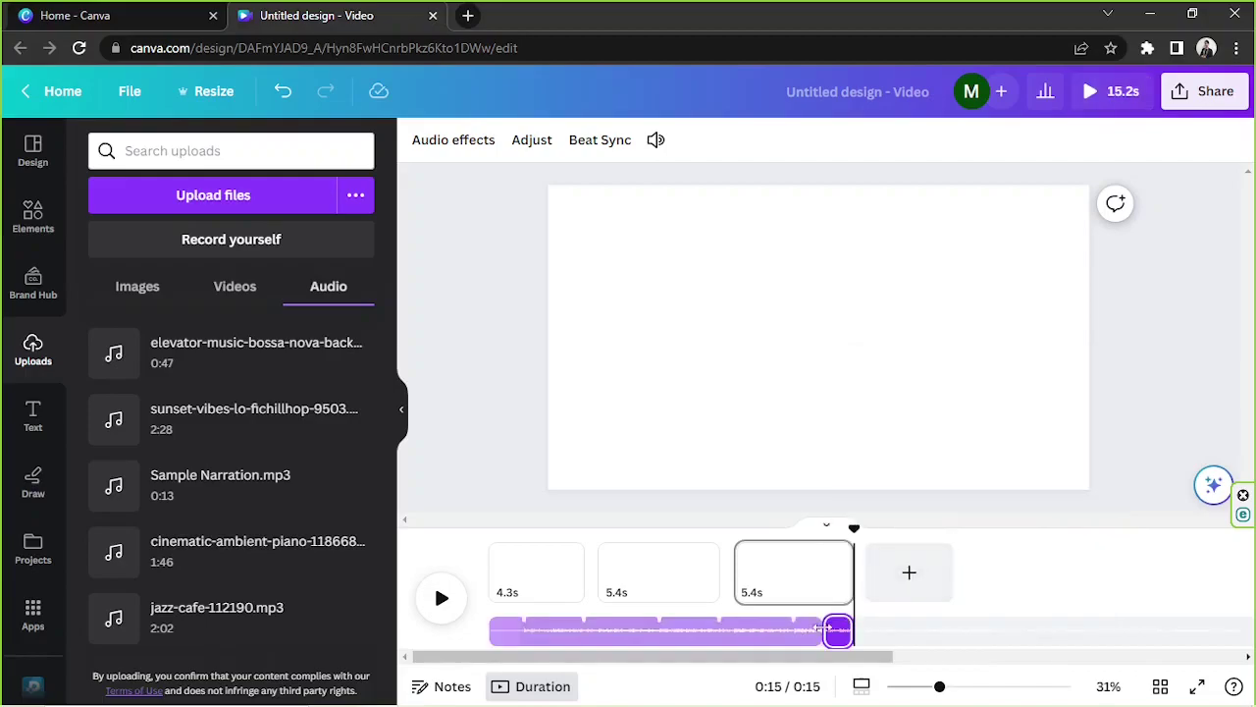
pyautogui.click(788, 640)
pyautogui.click(835, 636)
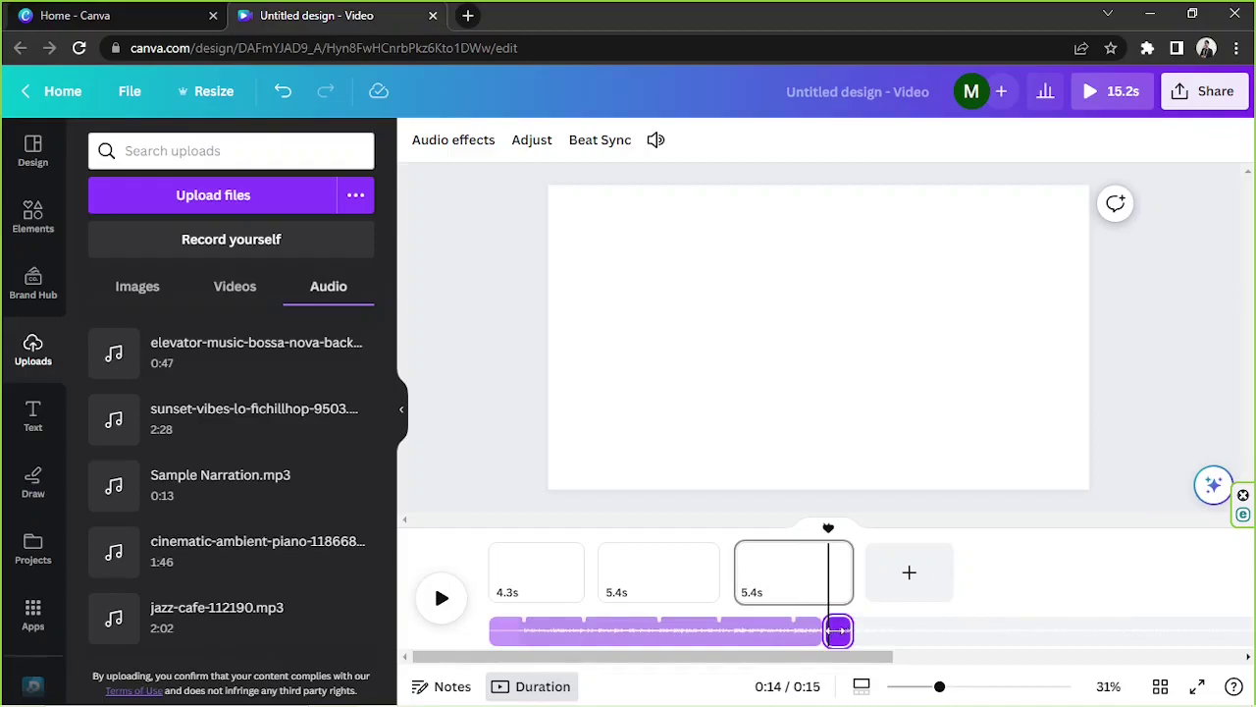
pyautogui.click(801, 638)
pyautogui.click(837, 631)
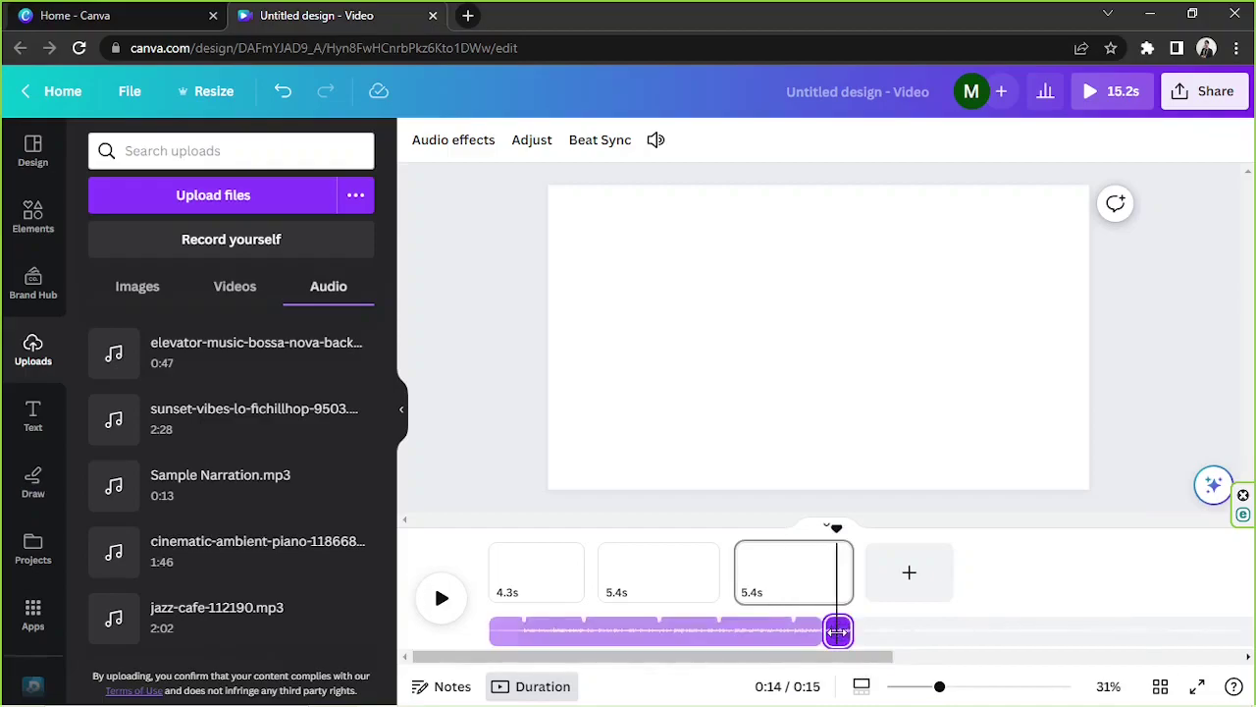
pyautogui.hotkey('ctrl', 'z')
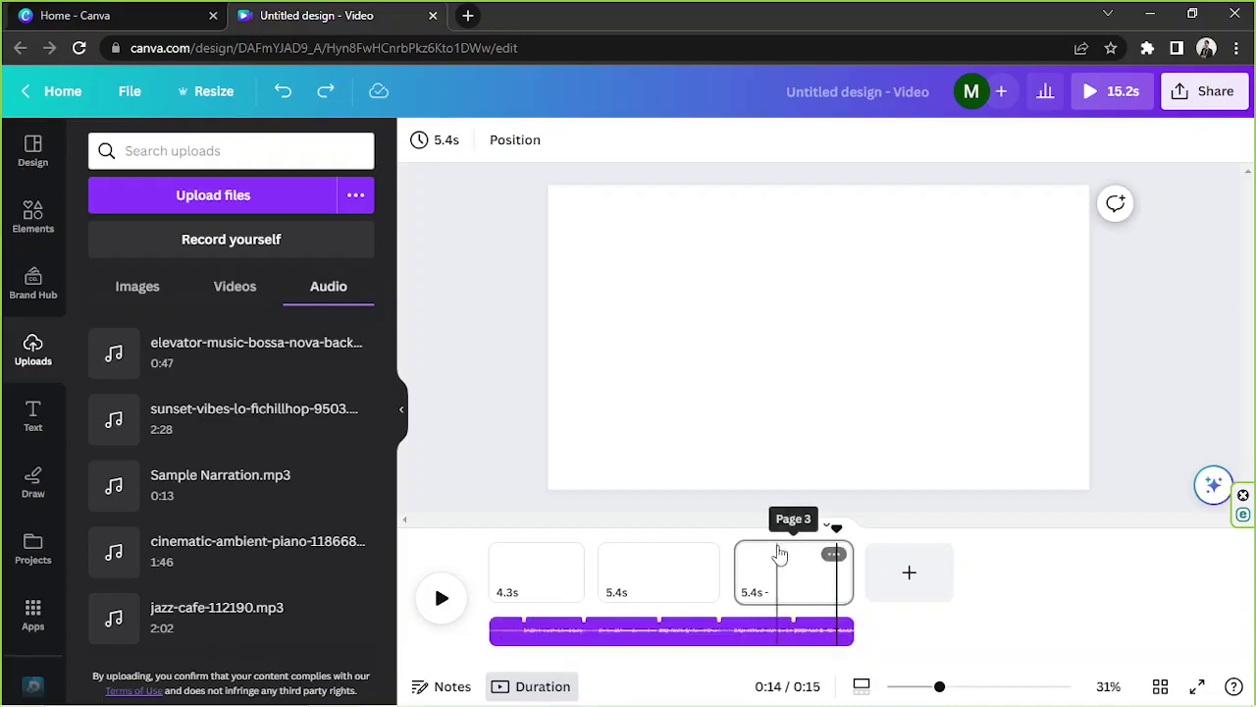
# Split the music at about 0:10 with S and nudge the end clip slightly later
pyautogui.click(729, 531)
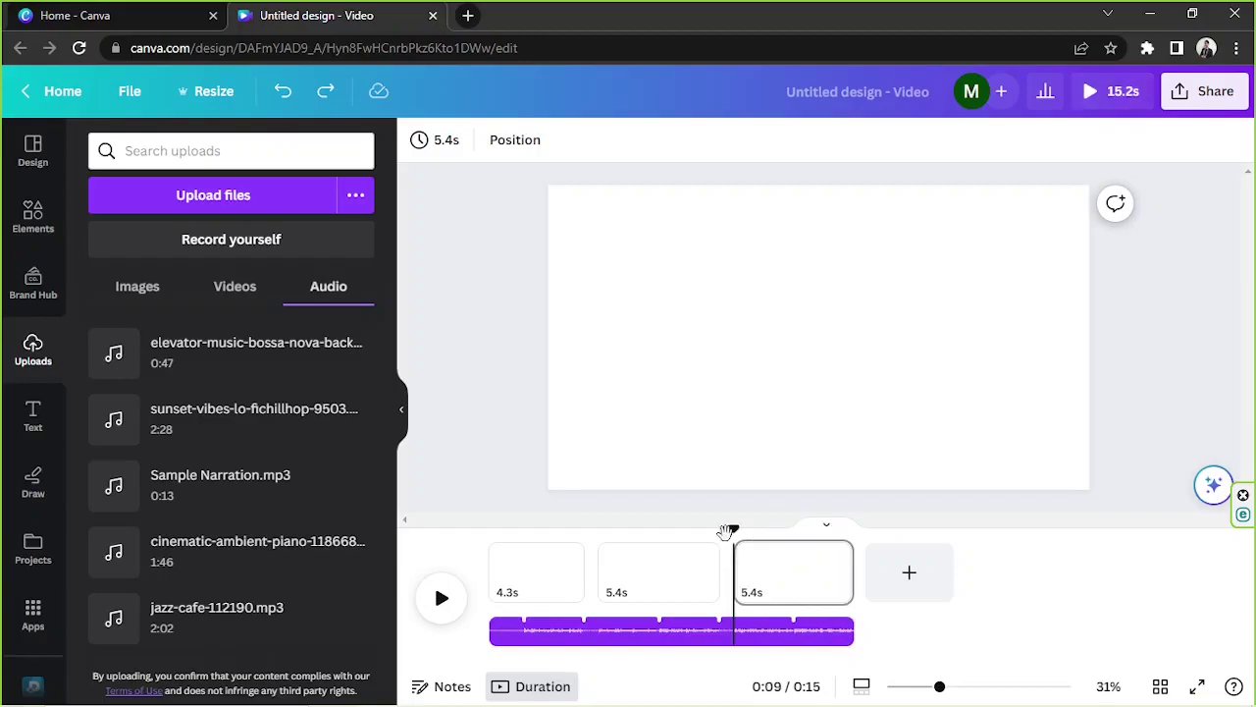
pyautogui.click(757, 634)
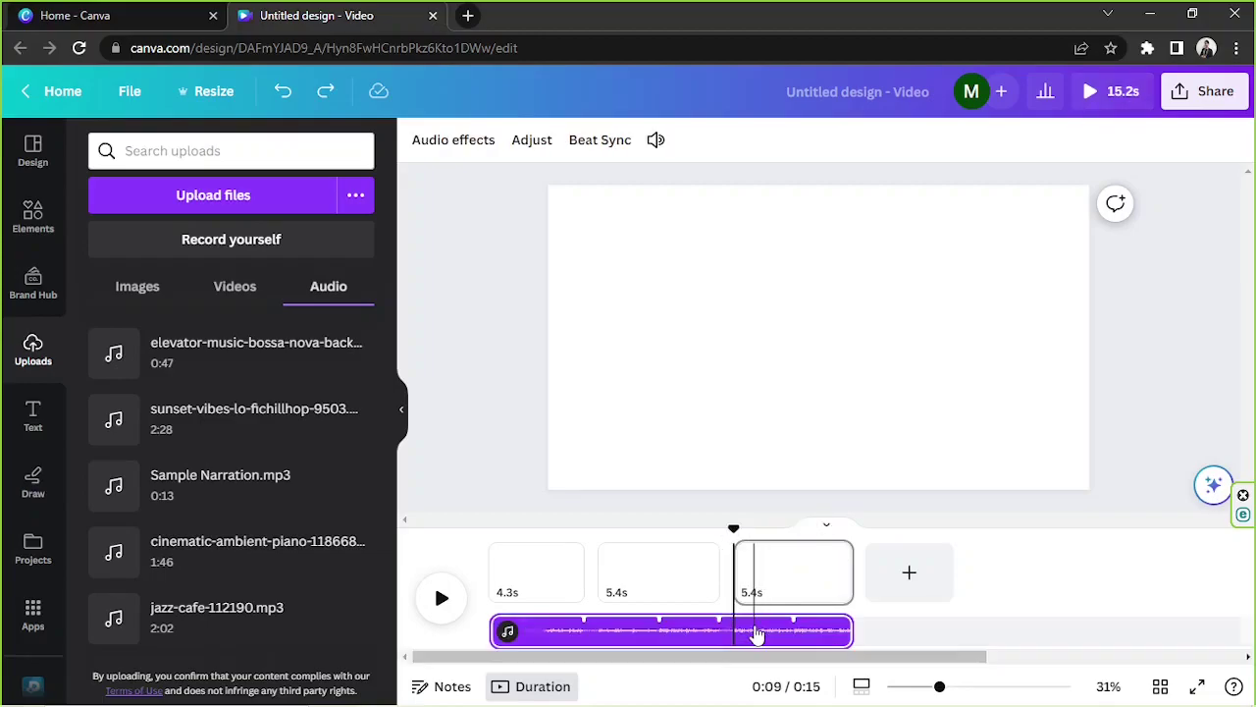
pyautogui.click(758, 634)
pyautogui.press('s')
pyautogui.moveTo(786, 629)
pyautogui.mouseDown()
pyautogui.moveTo(842, 618)
pyautogui.moveTo(797, 626)
pyautogui.mouseUp()
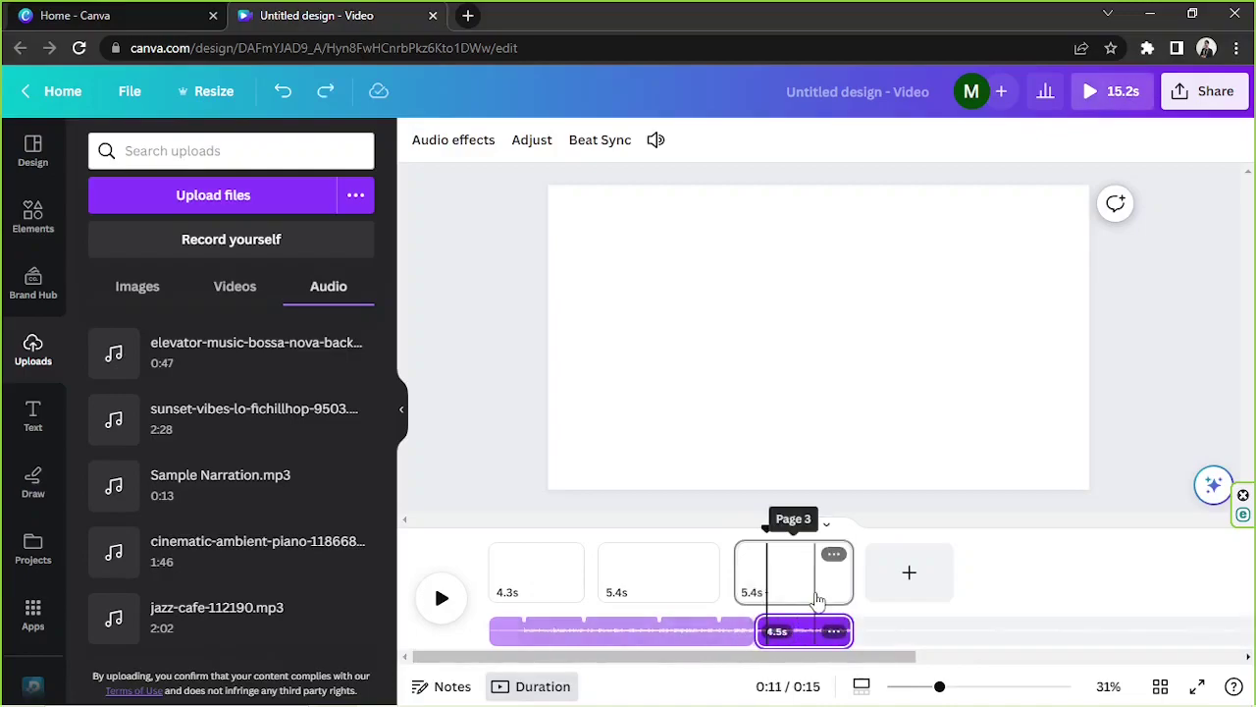
pyautogui.click(817, 601)
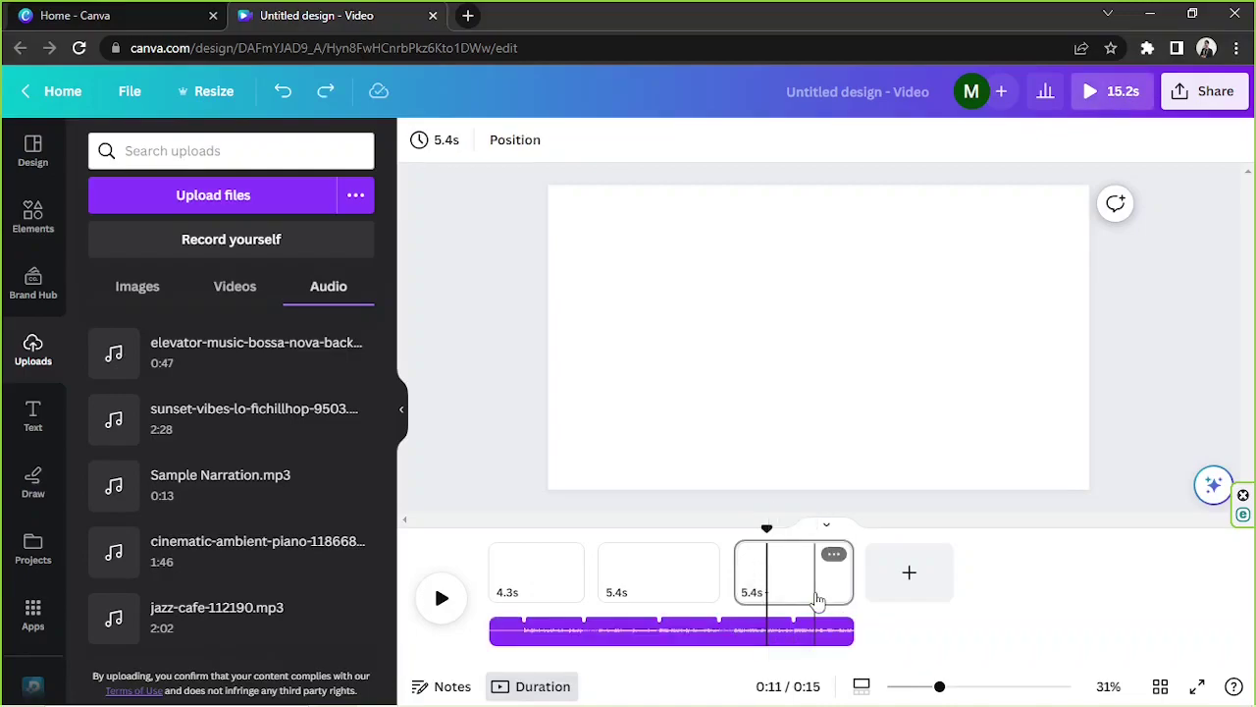
# Search Elements for 'happy', listing audio tracks such as Rollin (inst) and We Are Waves
pyautogui.click(530, 435)
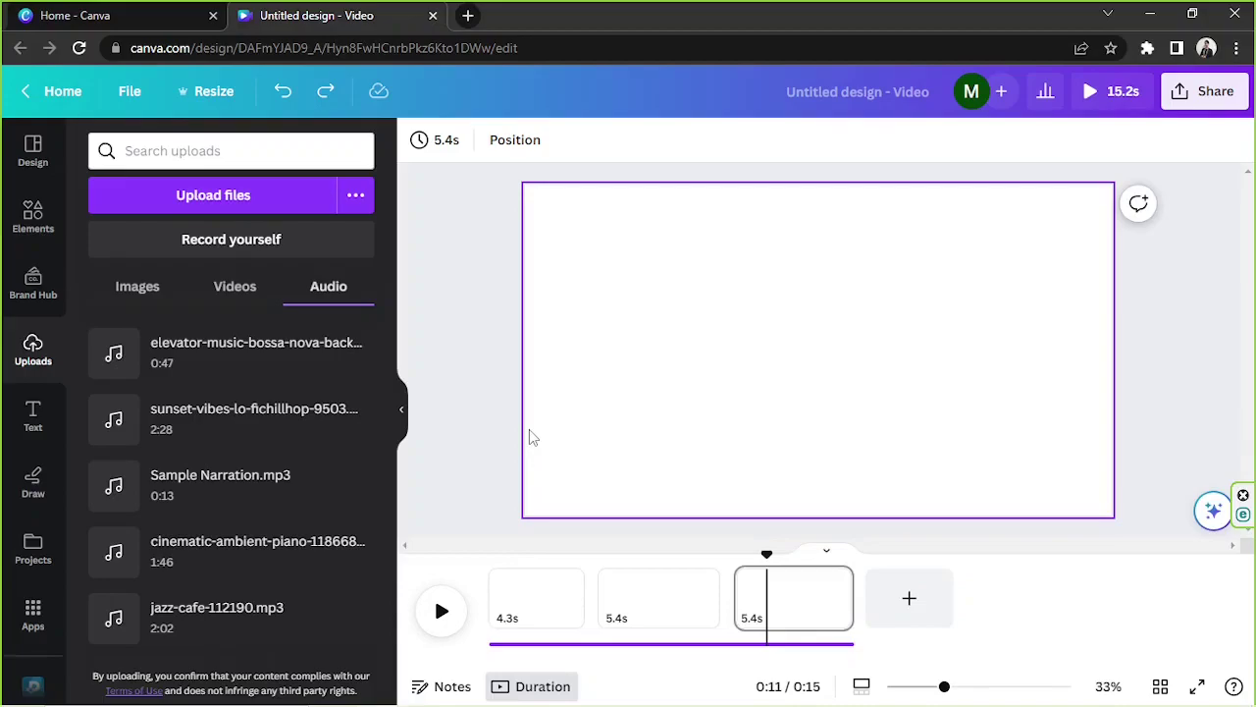
pyautogui.click(33, 220)
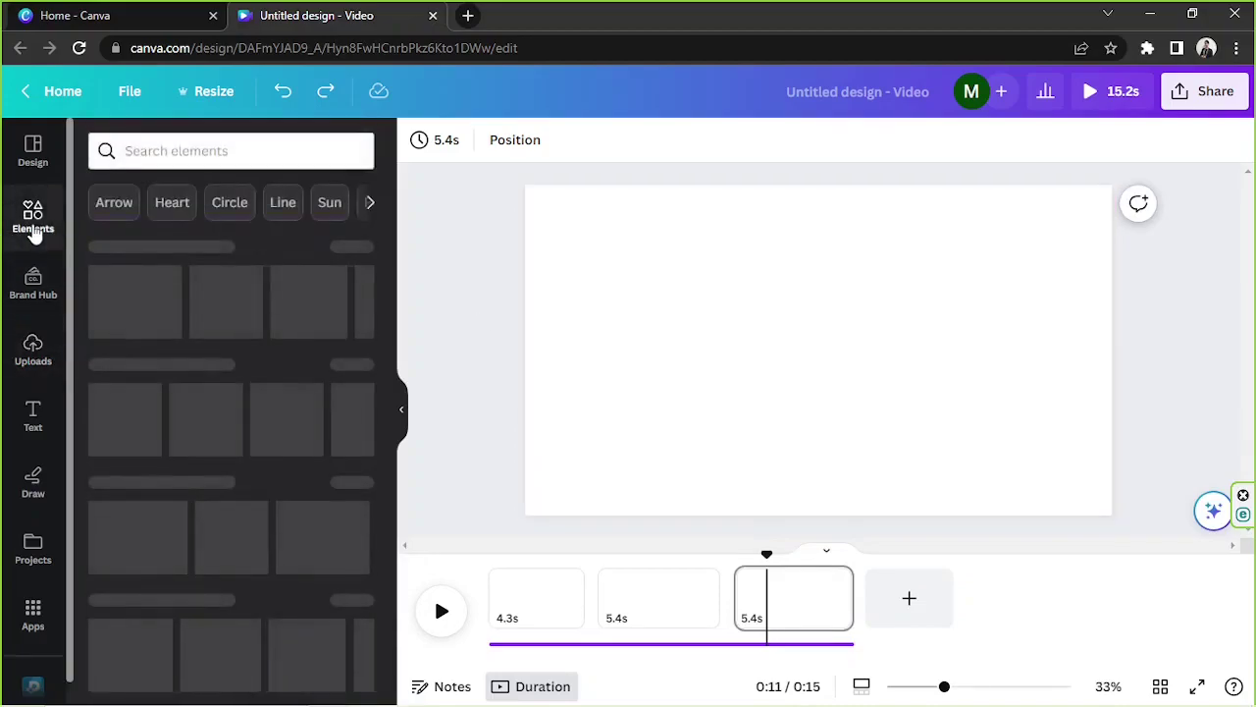
pyautogui.click(186, 155)
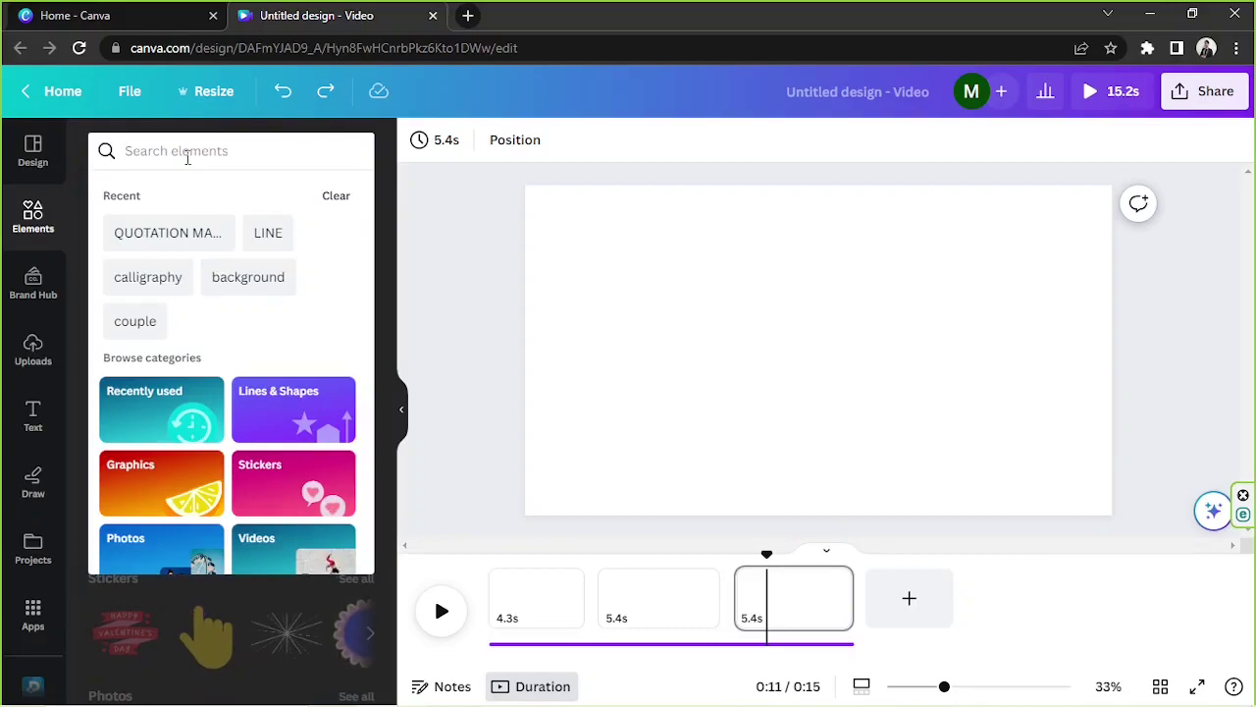
pyautogui.write('h')
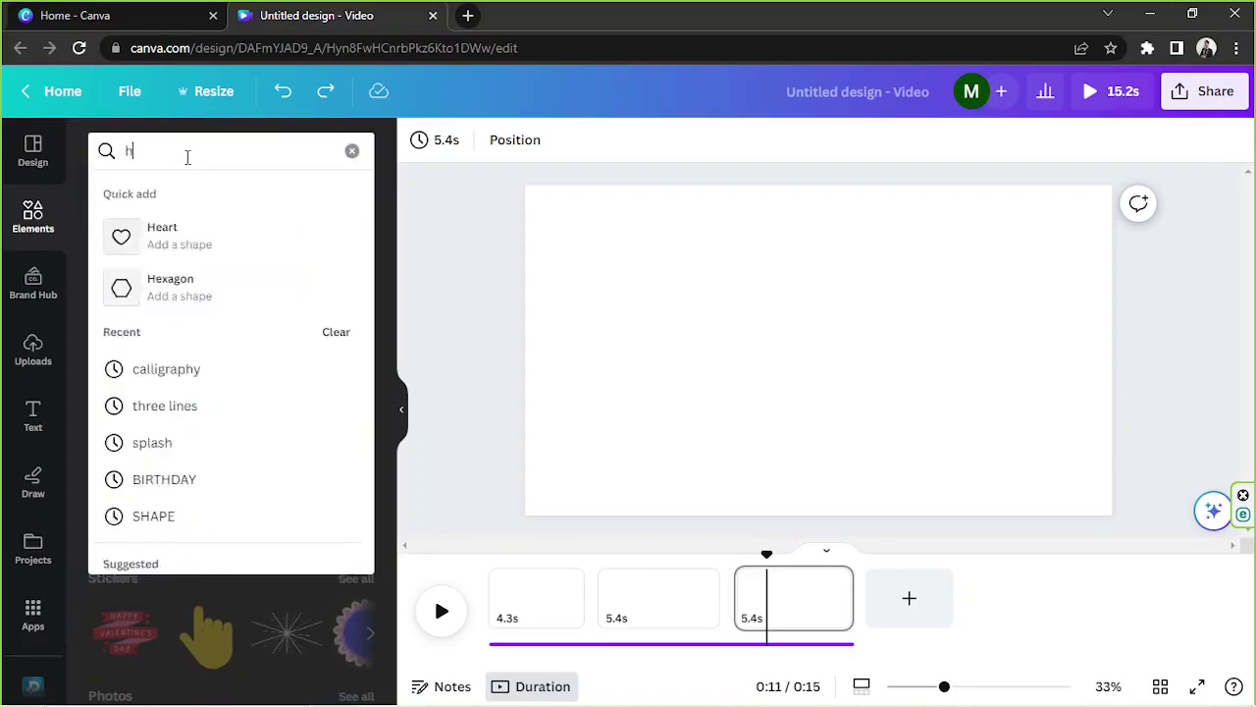
pyautogui.write('appy')
pyautogui.press('Return')
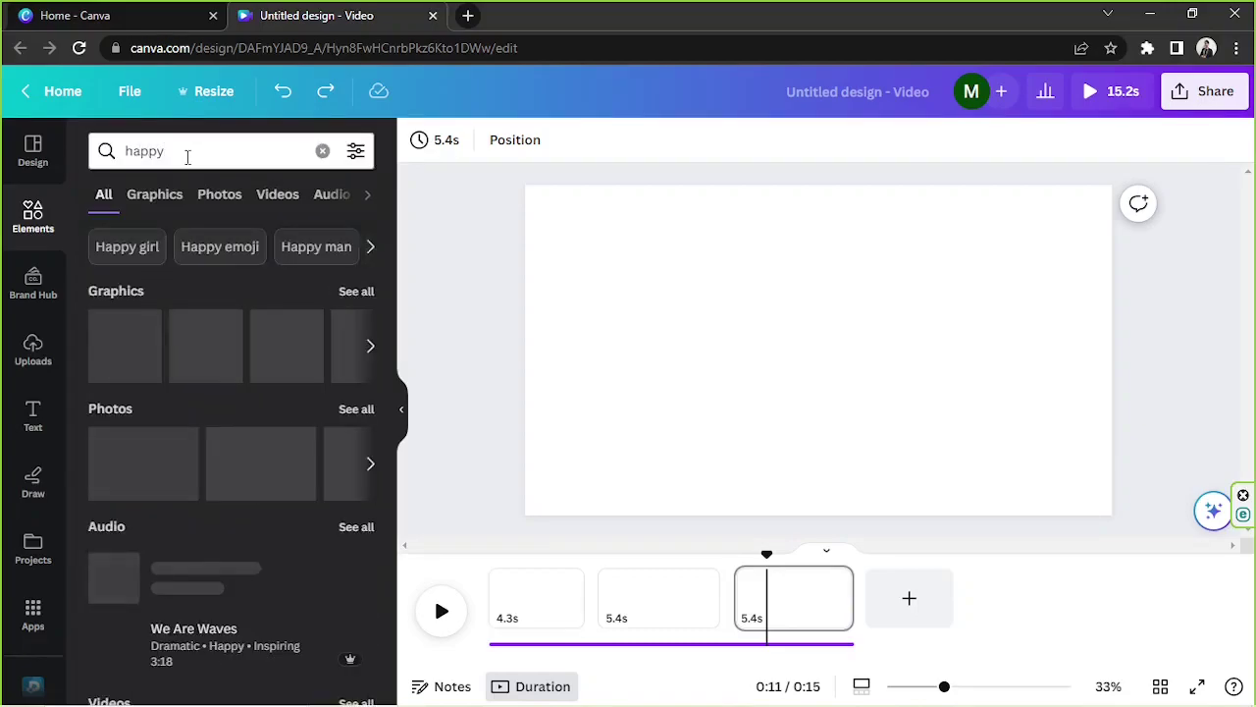
pyautogui.click(208, 147)
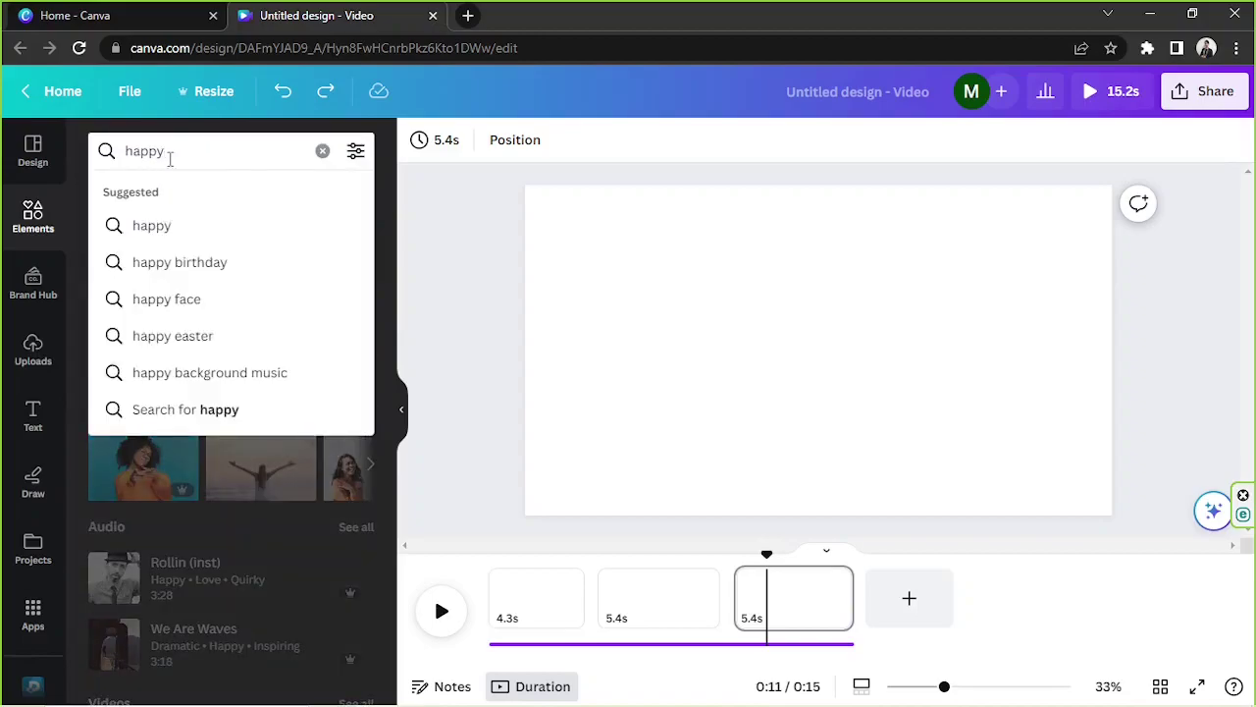
pyautogui.press('Return')
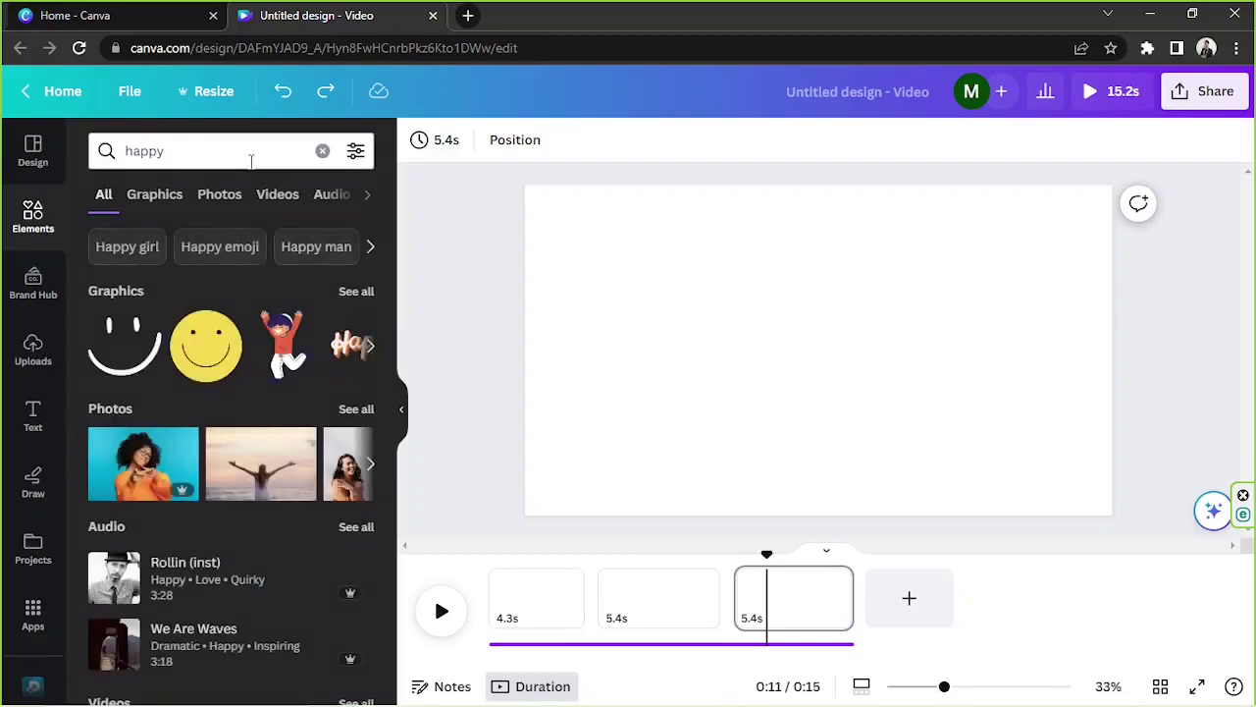
# Filter the 'happy' results to Audio and preview Rollin (inst) through Easy Greazy
pyautogui.click(324, 197)
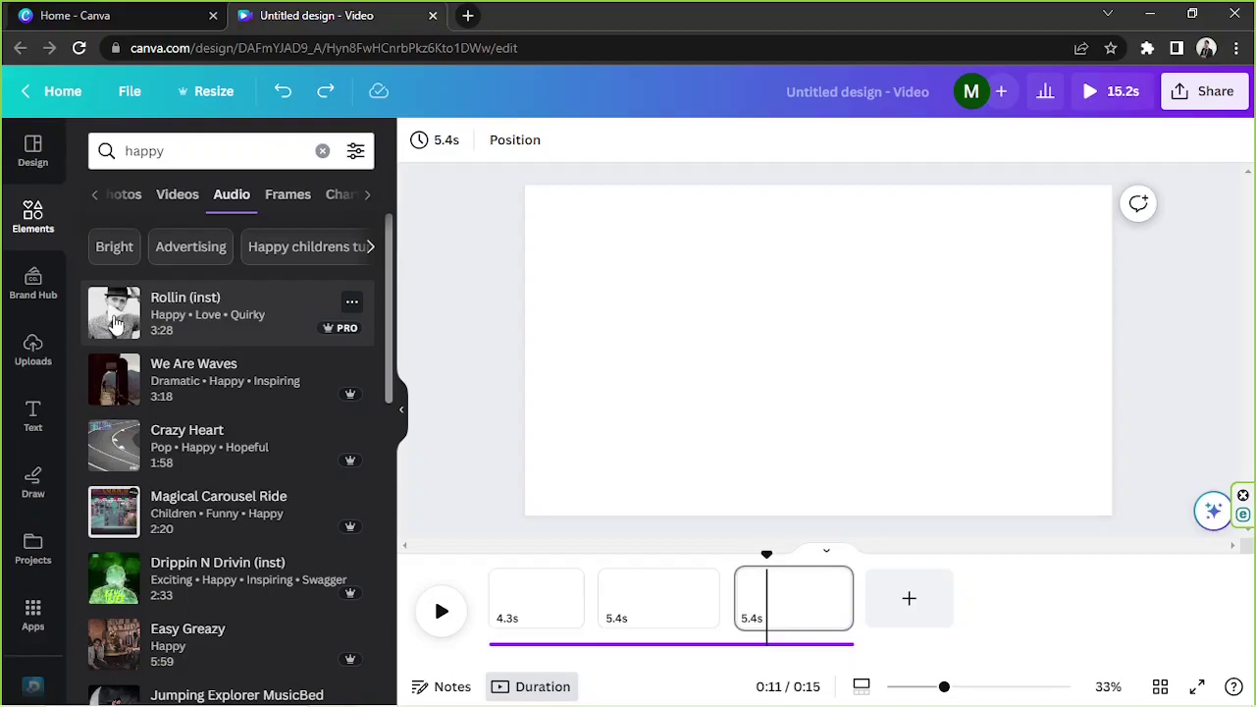
pyautogui.click(115, 323)
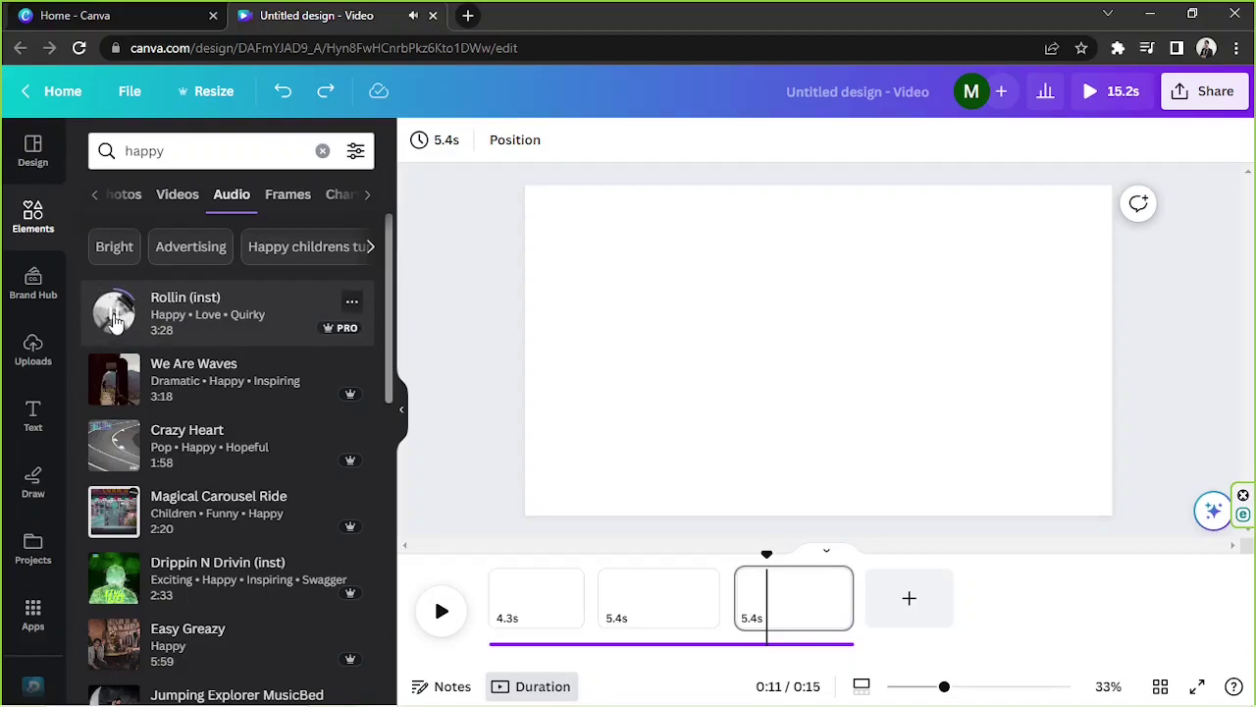
pyautogui.click(115, 382)
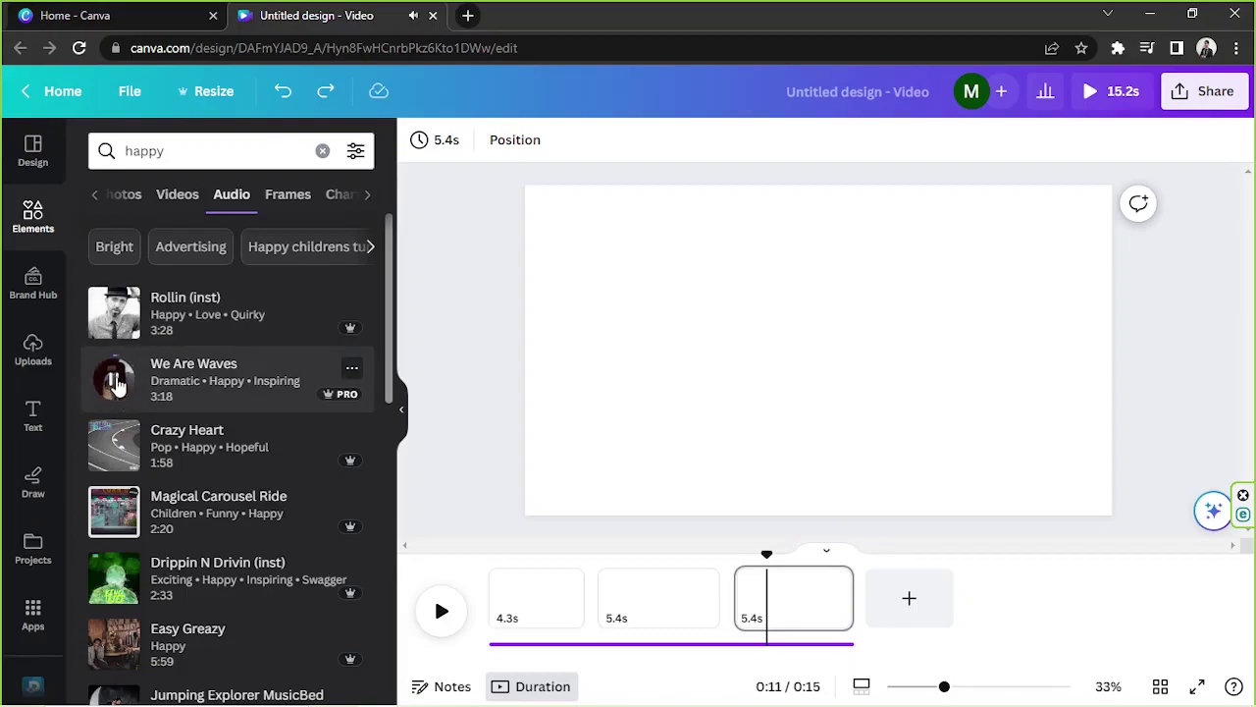
pyautogui.click(115, 451)
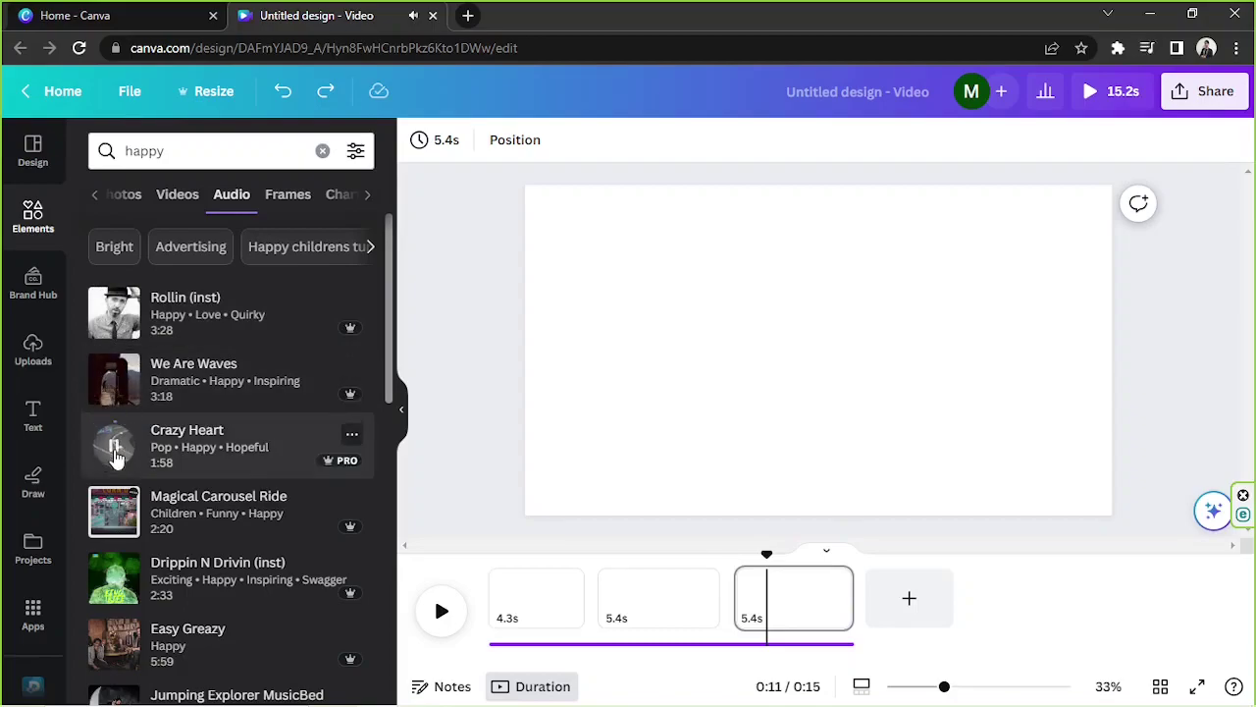
pyautogui.click(112, 520)
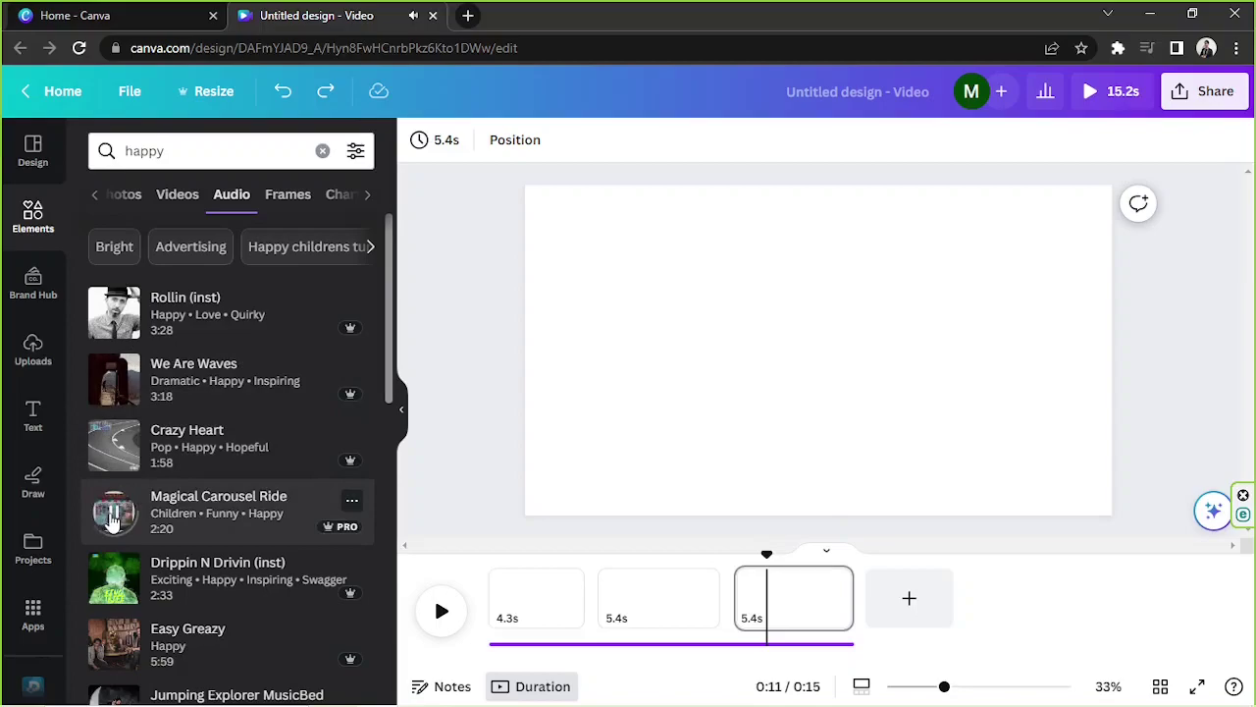
pyautogui.click(114, 581)
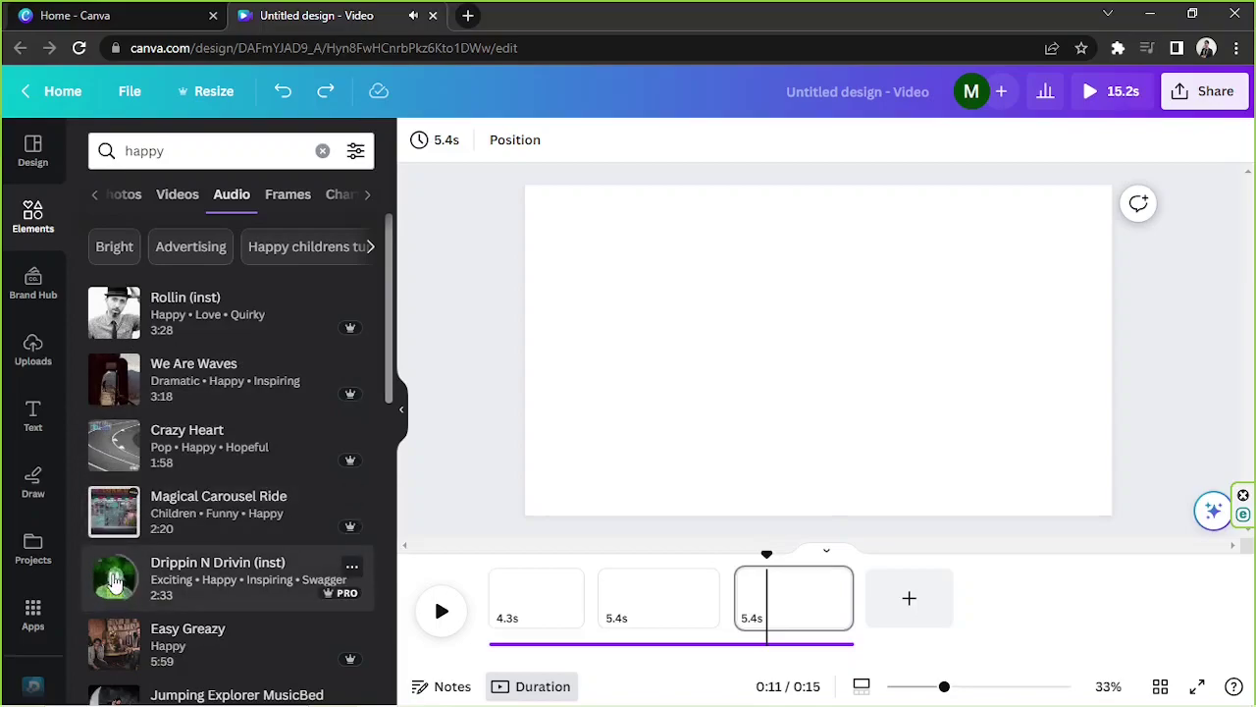
pyautogui.click(113, 643)
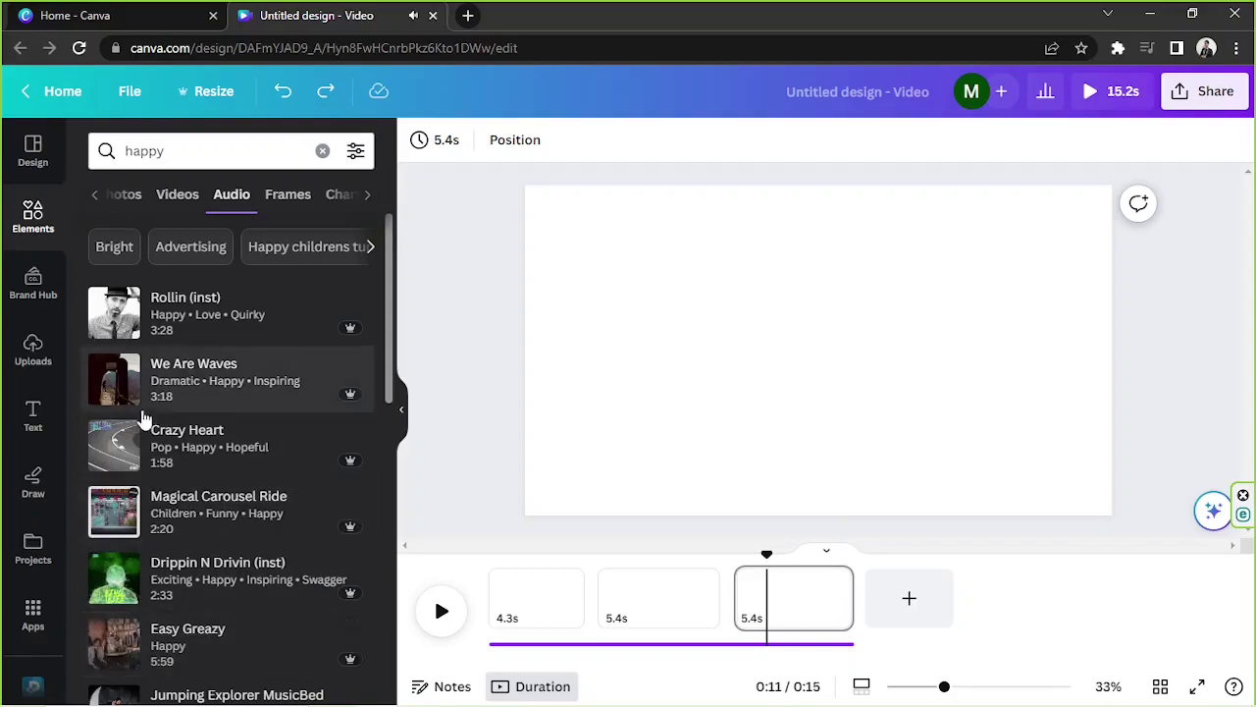
# Preview Jumping Explorer, Ukulele Song, Happy Whistling Ukulele and Happy Happy, stopping each one
pyautogui.scroll(-3, 113, 432)
pyautogui.click(114, 434)
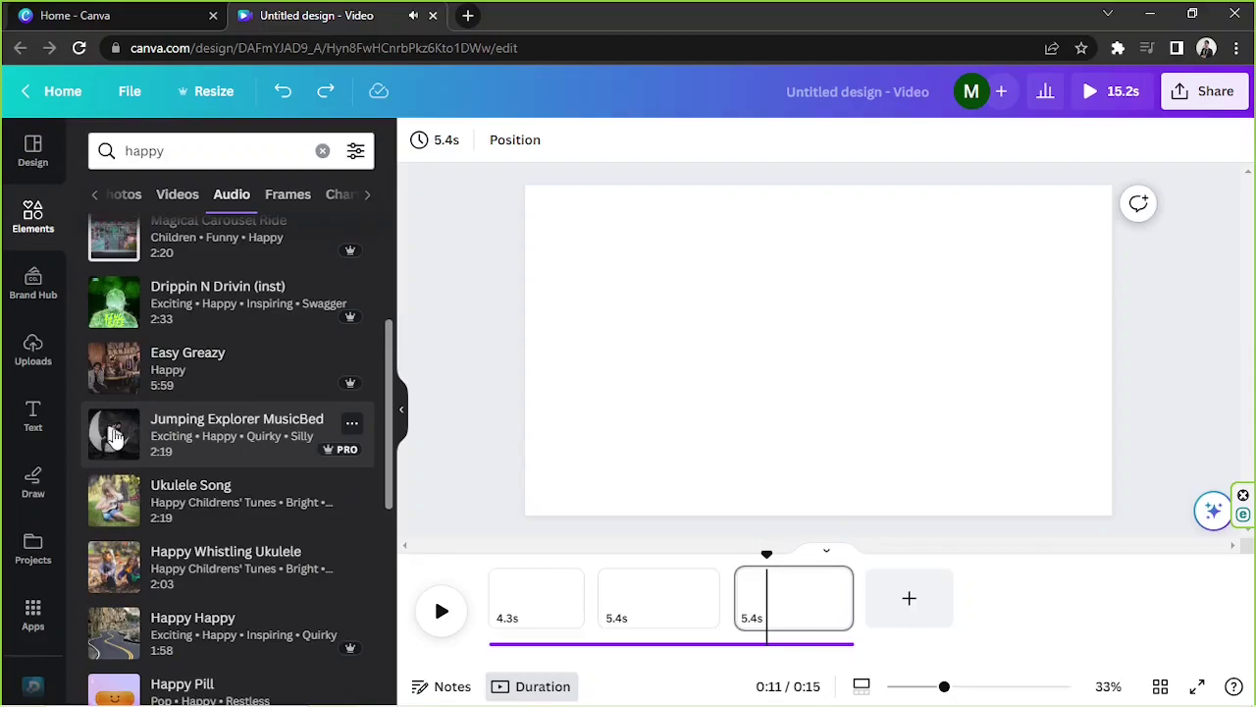
pyautogui.click(113, 500)
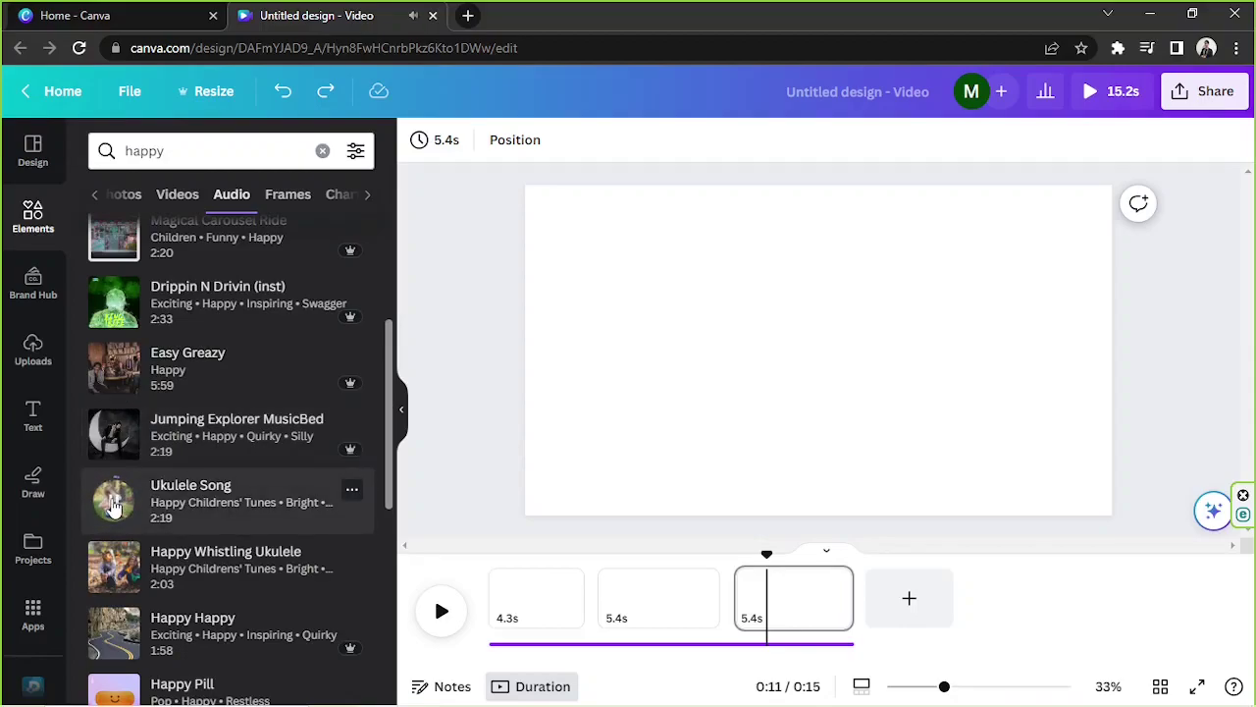
pyautogui.click(114, 500)
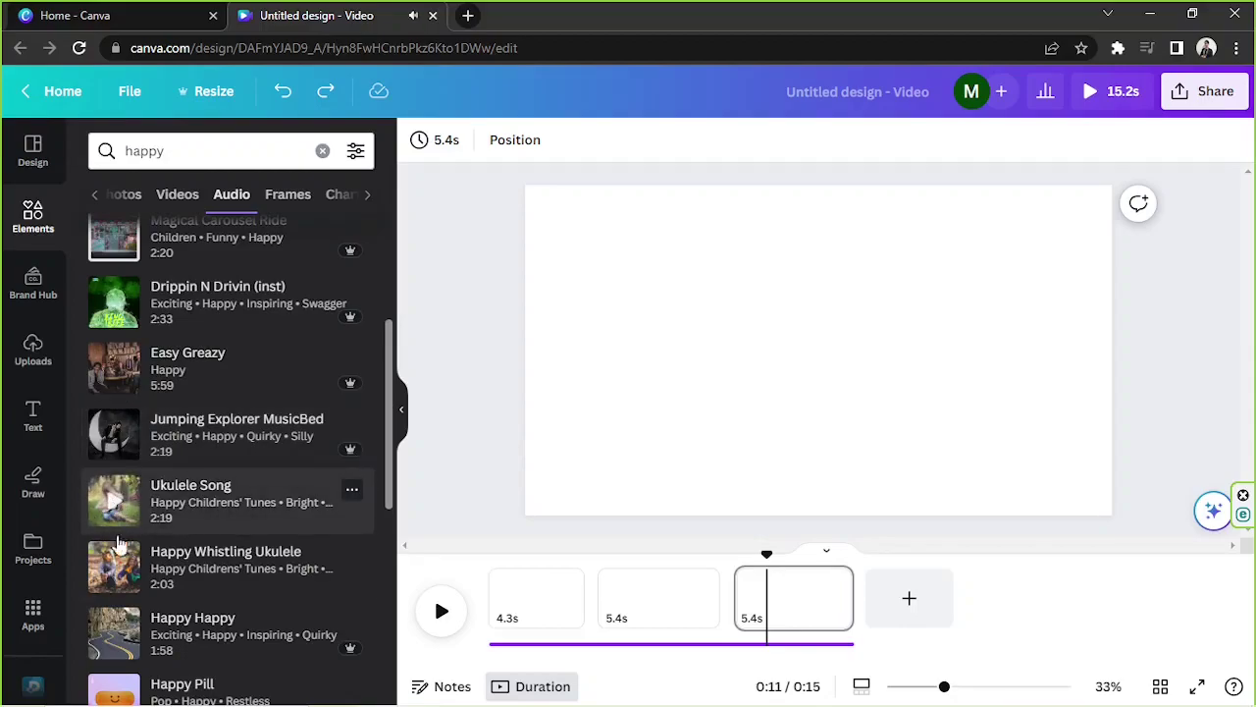
pyautogui.click(121, 579)
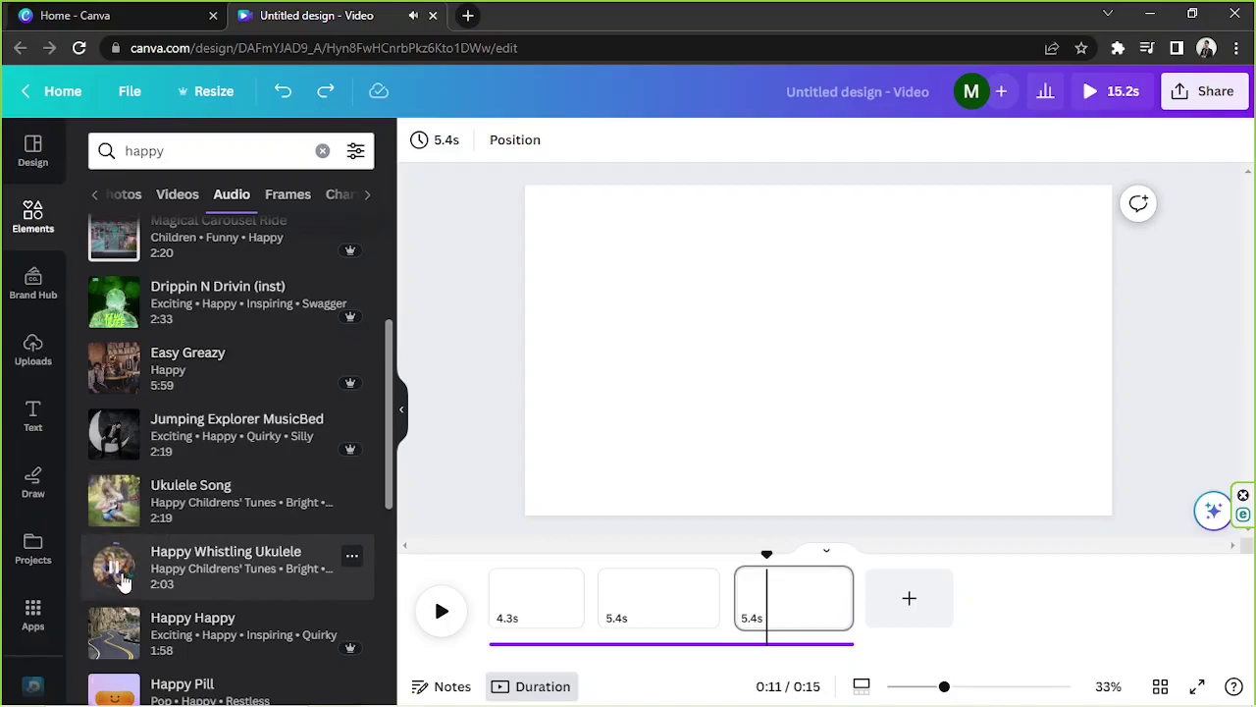
pyautogui.click(120, 575)
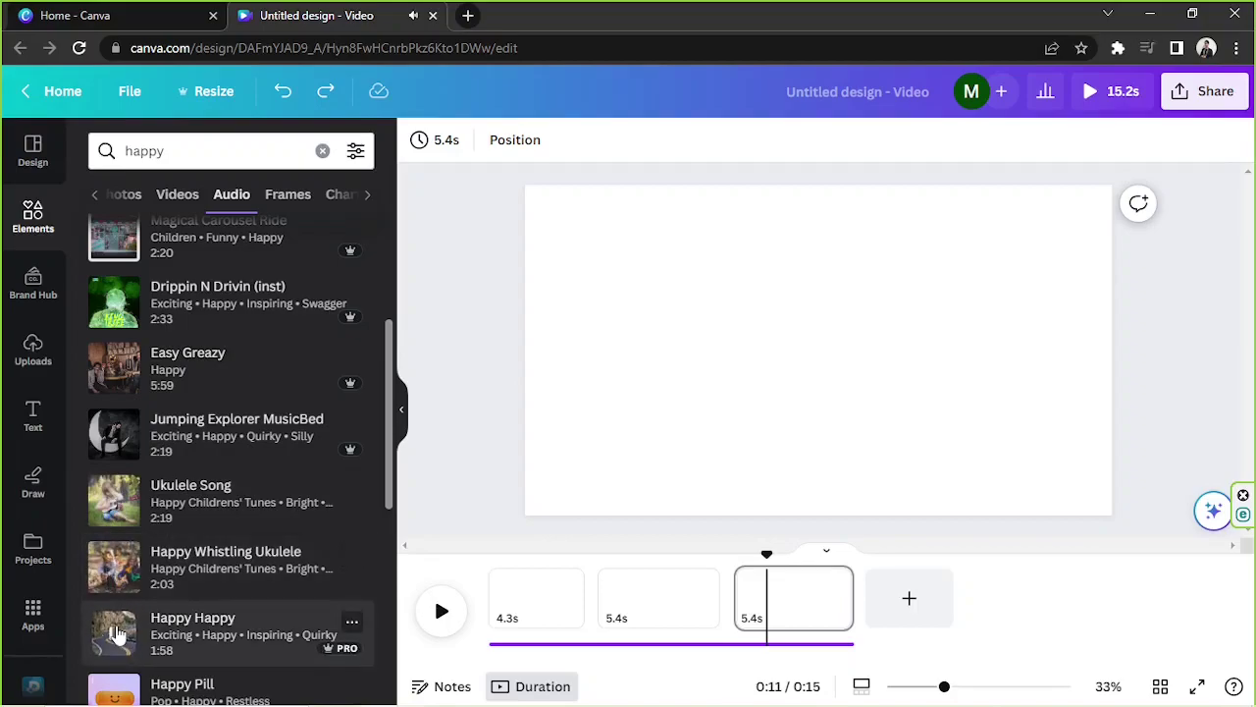
pyautogui.click(116, 632)
pyautogui.click(117, 633)
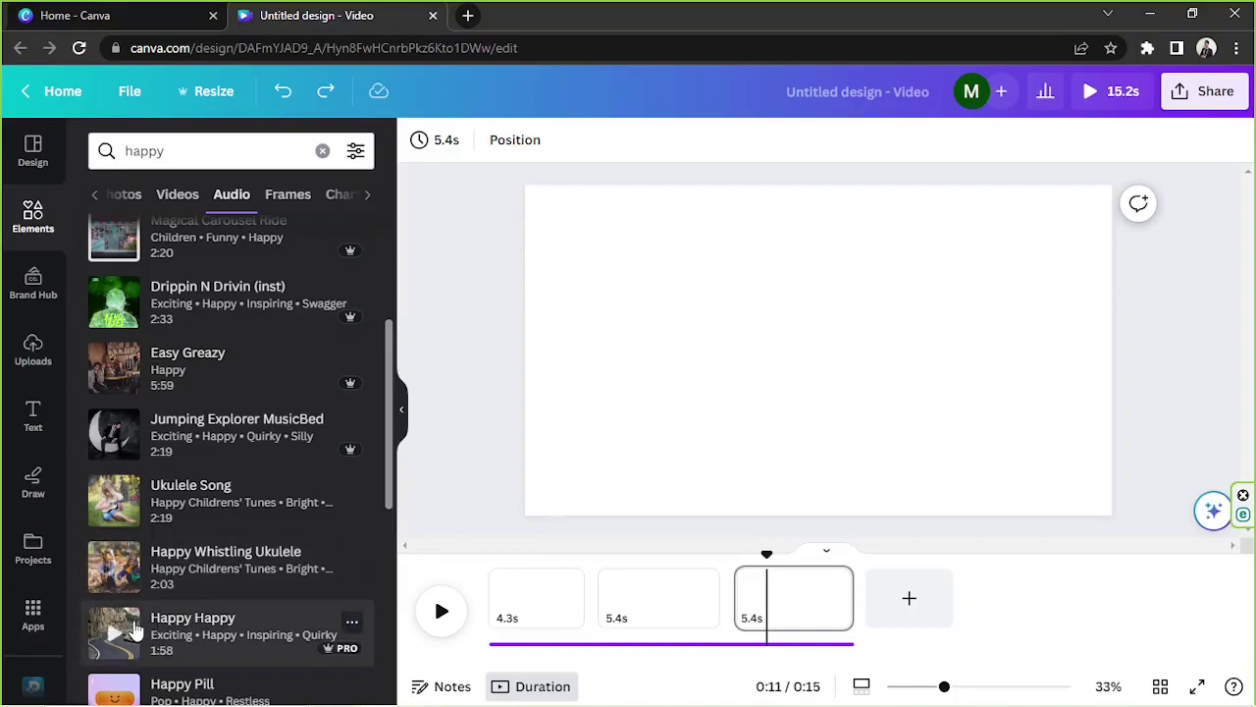
pyautogui.moveTo(137, 628); pyautogui.dragTo(579, 483)
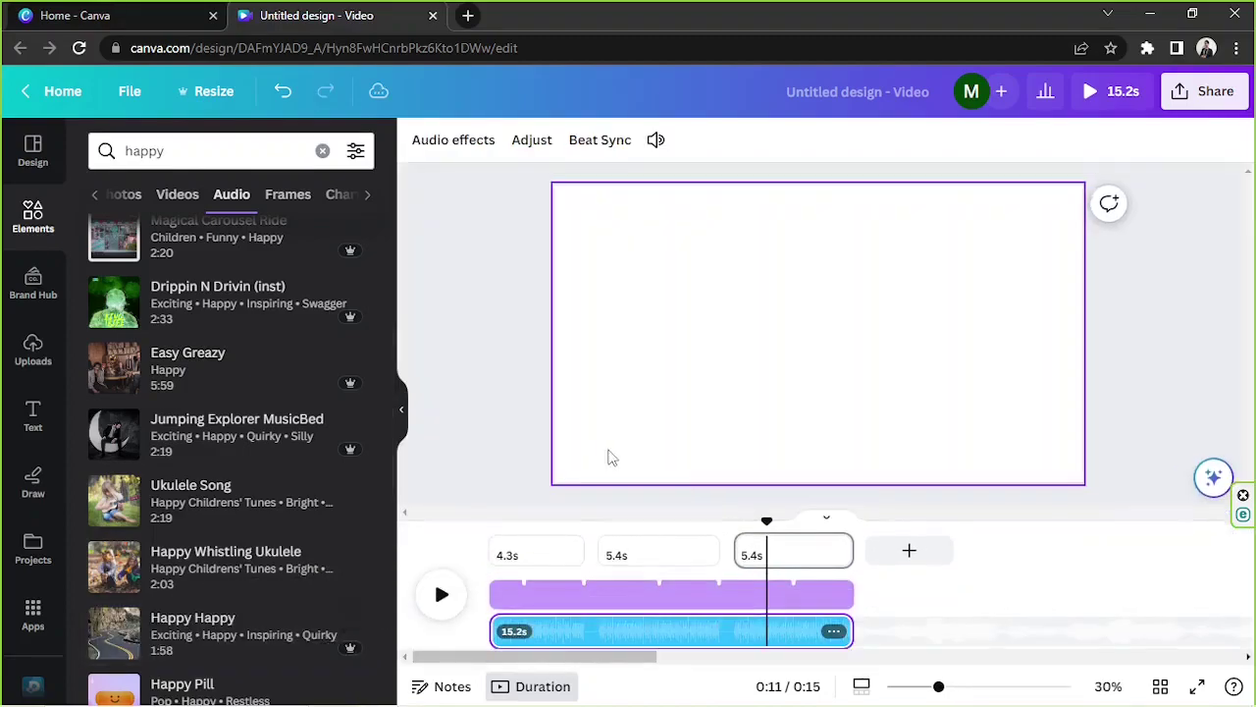
pyautogui.click(495, 538)
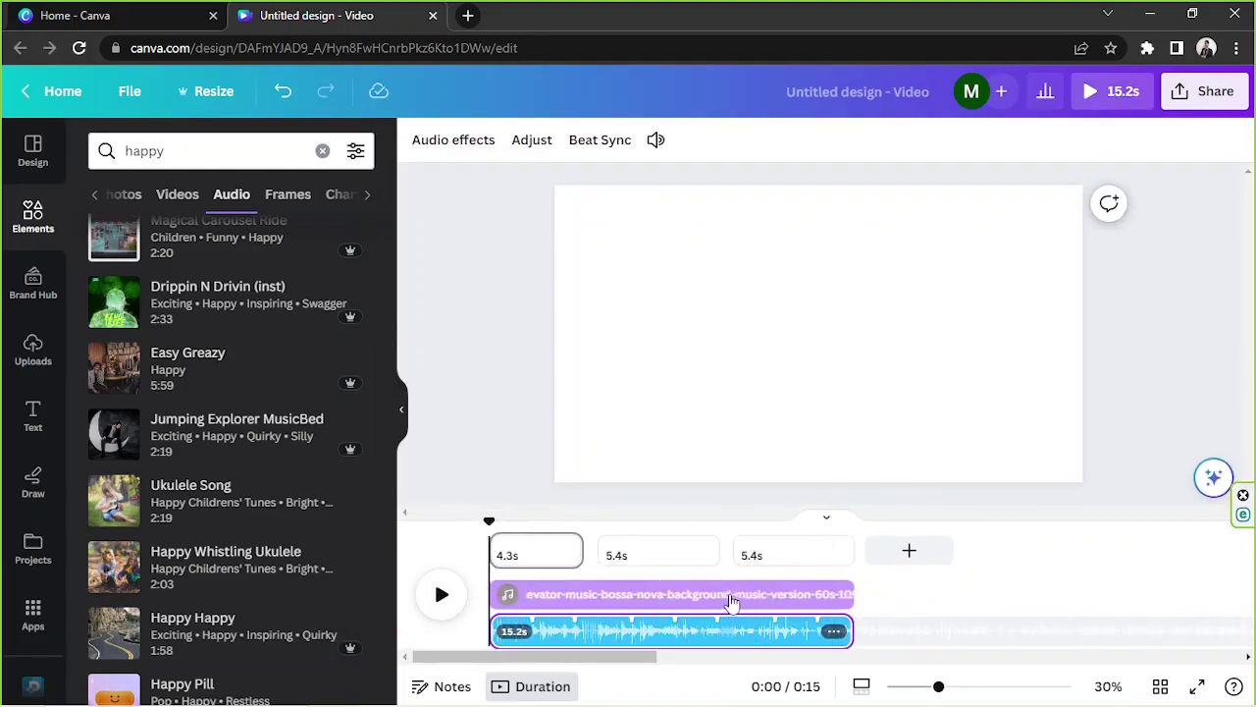
pyautogui.click(734, 554)
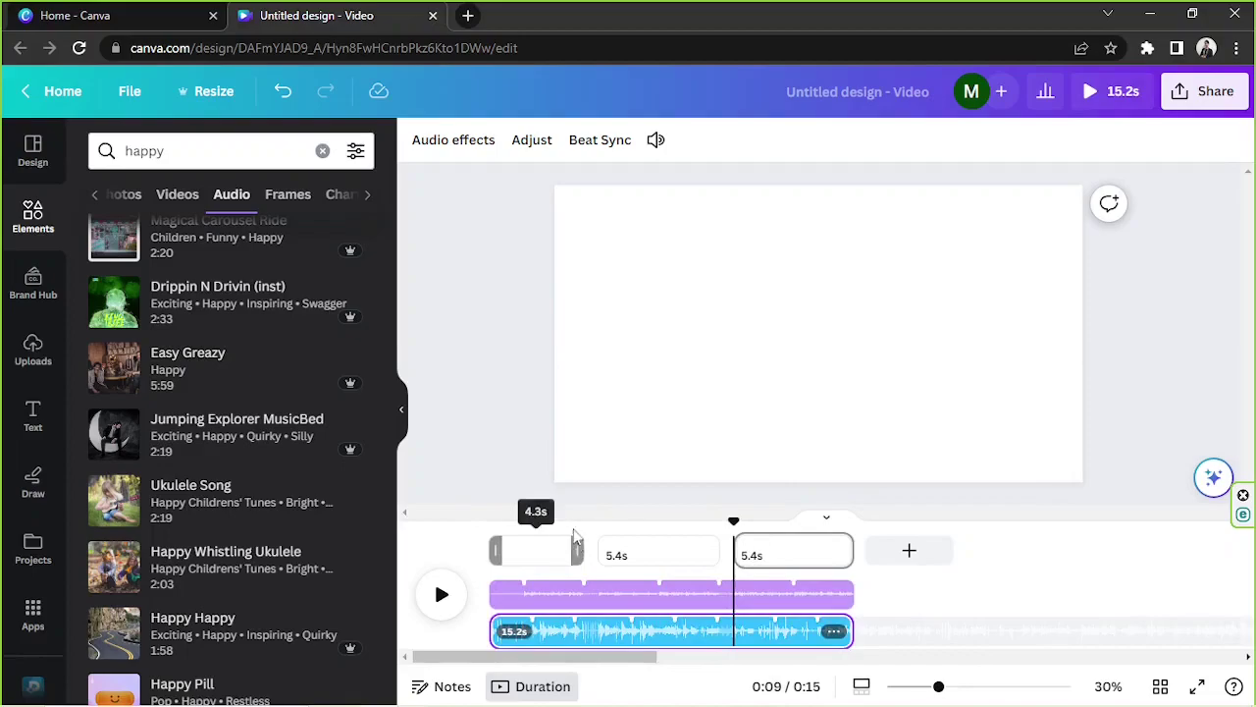
pyautogui.scroll(-4, 324, 451)
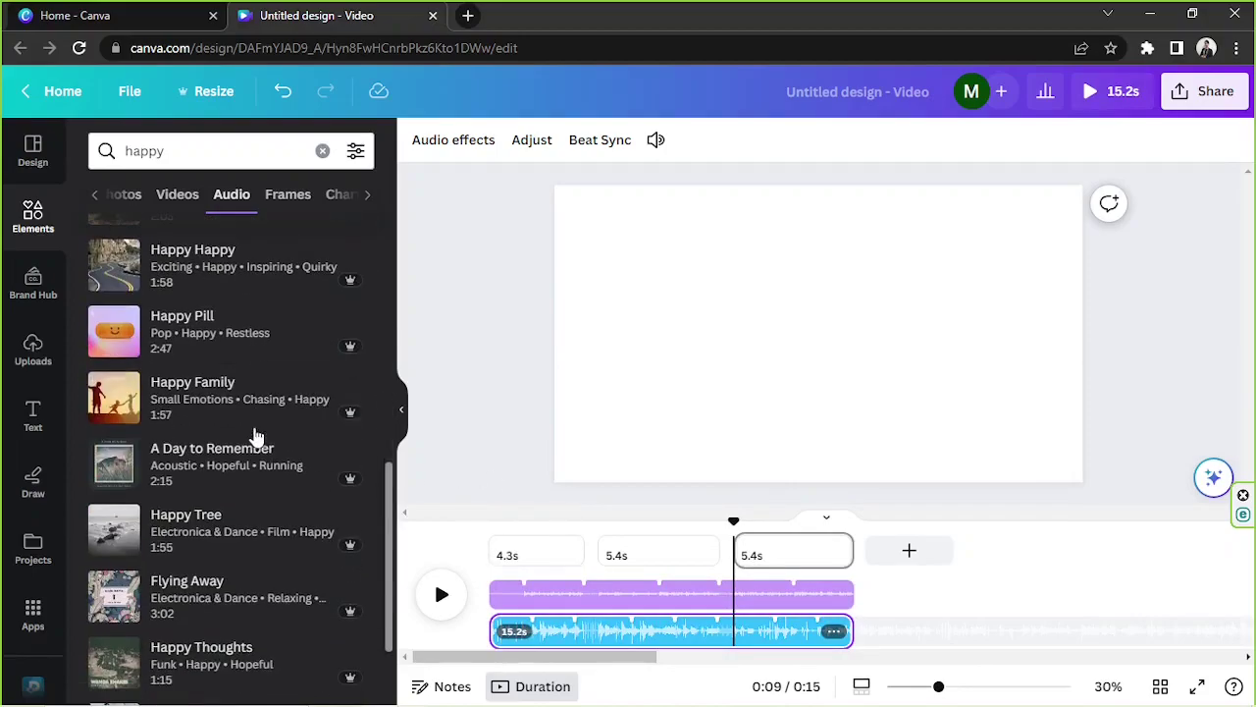
pyautogui.moveTo(373, 361); pyautogui.dragTo(605, 461)
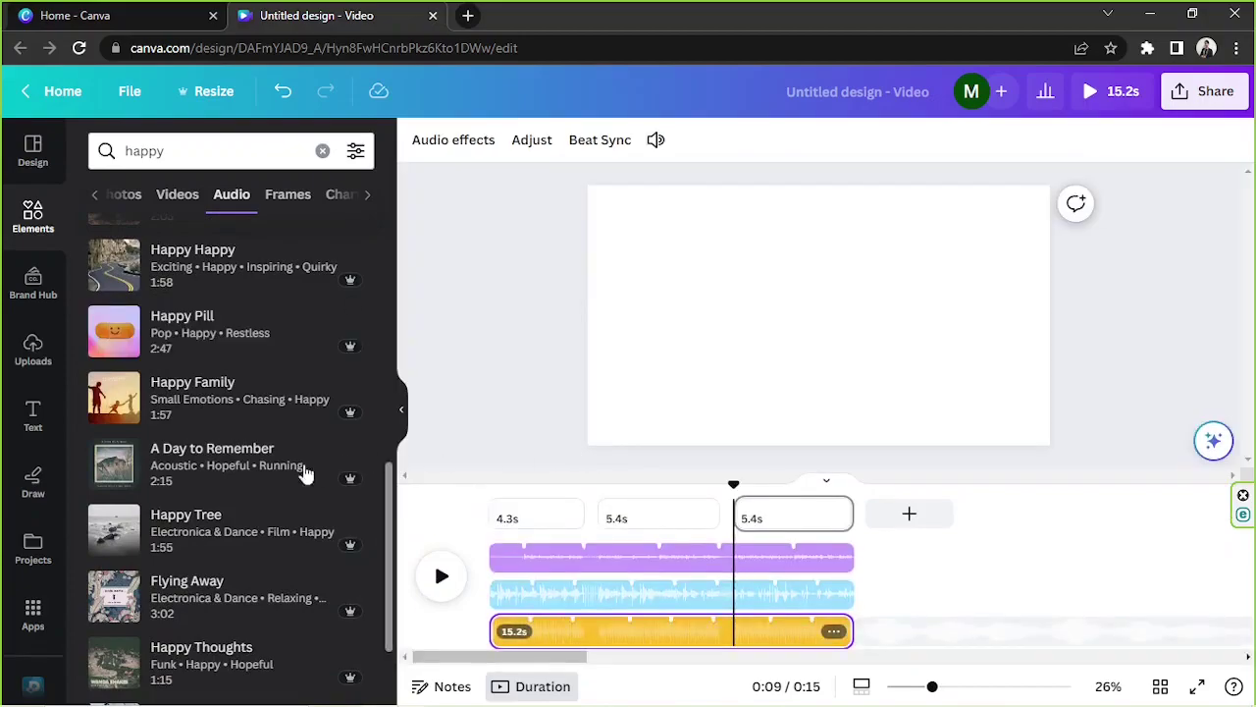
pyautogui.moveTo(202, 513); pyautogui.dragTo(662, 426)
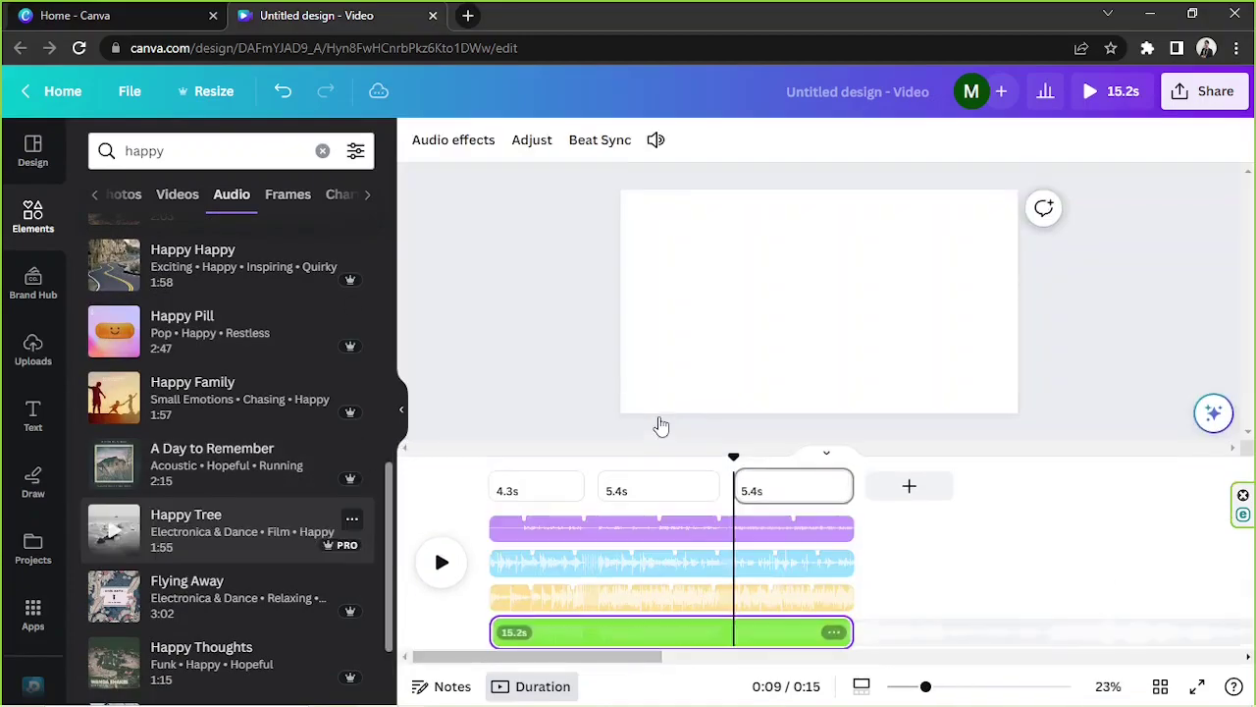
pyautogui.moveTo(221, 550); pyautogui.dragTo(749, 400)
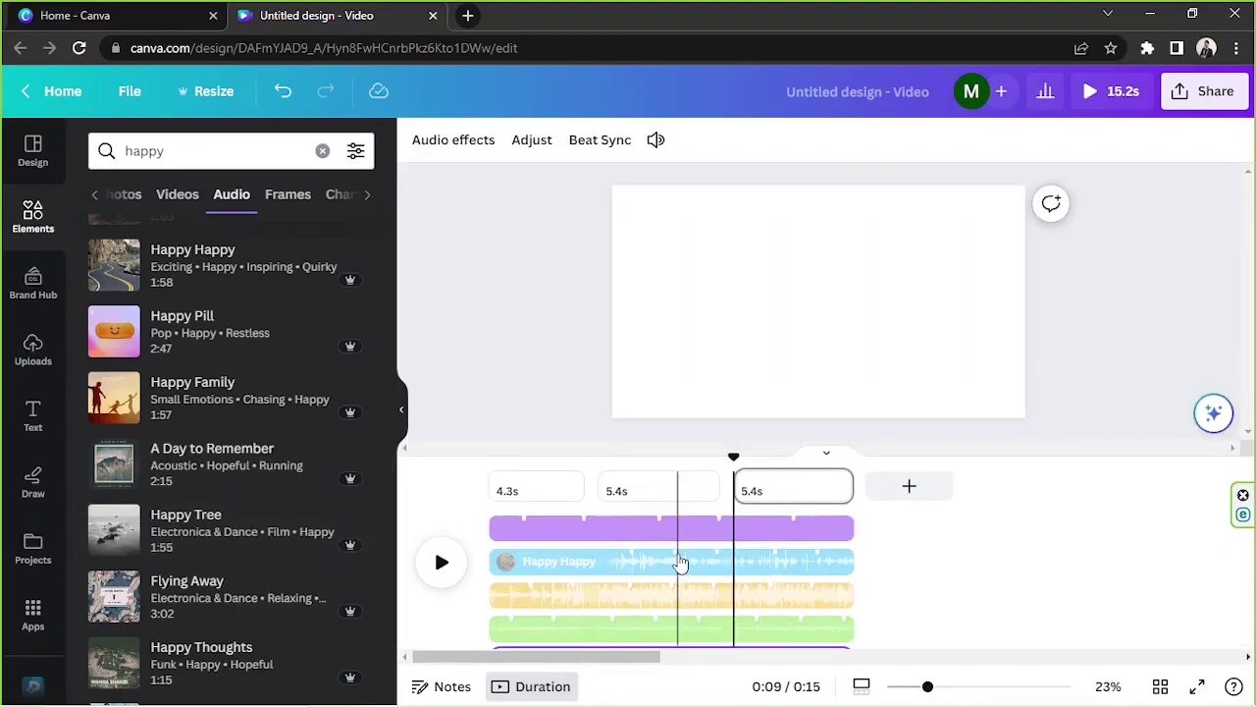
pyautogui.click(637, 634)
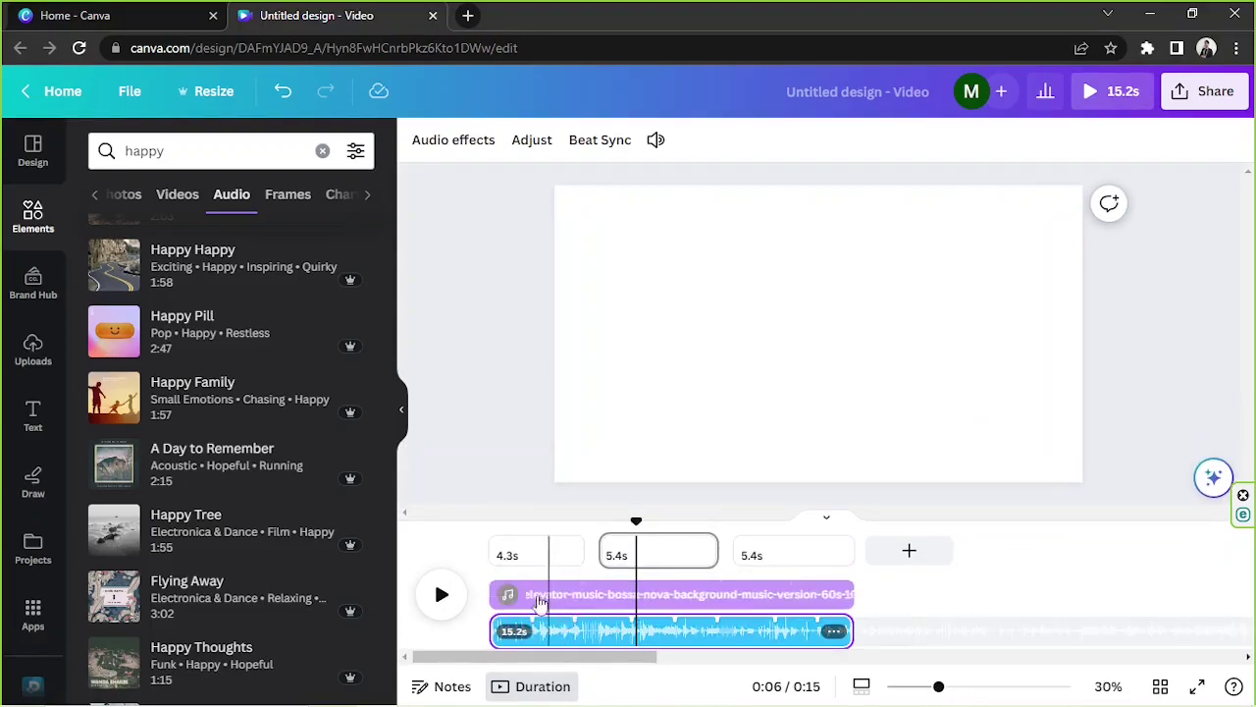
pyautogui.click(493, 527)
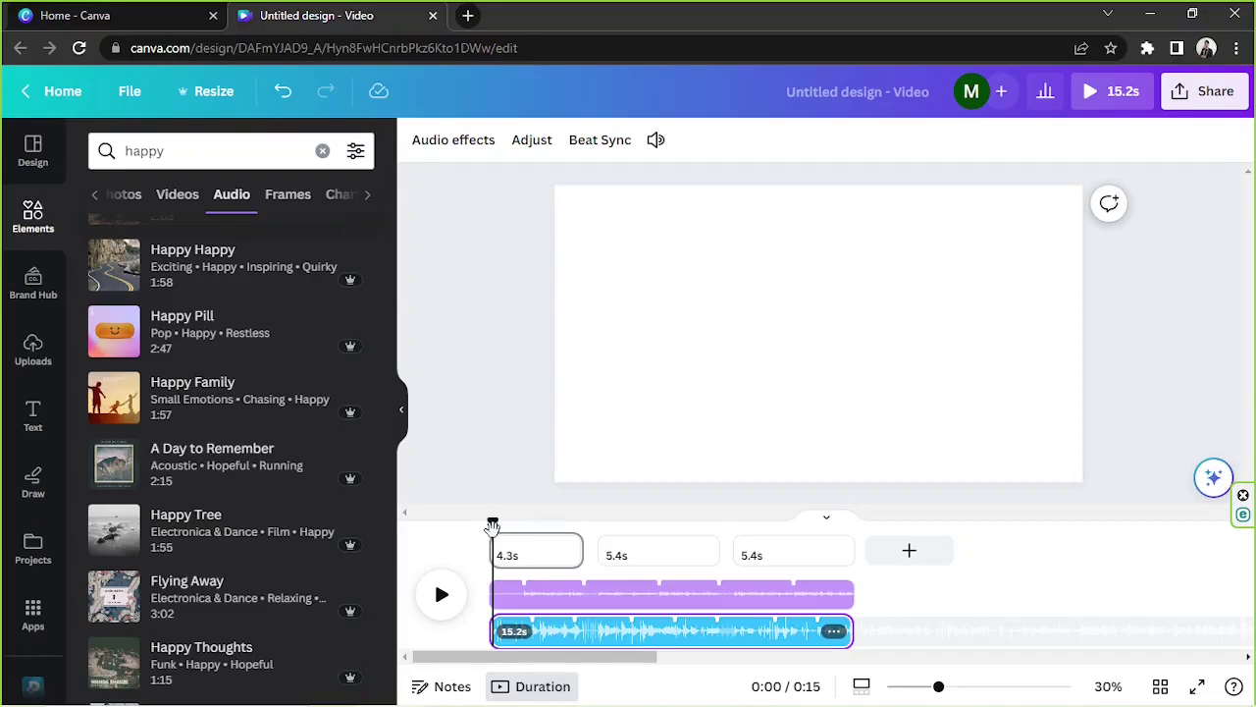
# Check that only one 15.2s music track runs beneath the three pages, rewinding to page 1's start
pyautogui.click(401, 424)
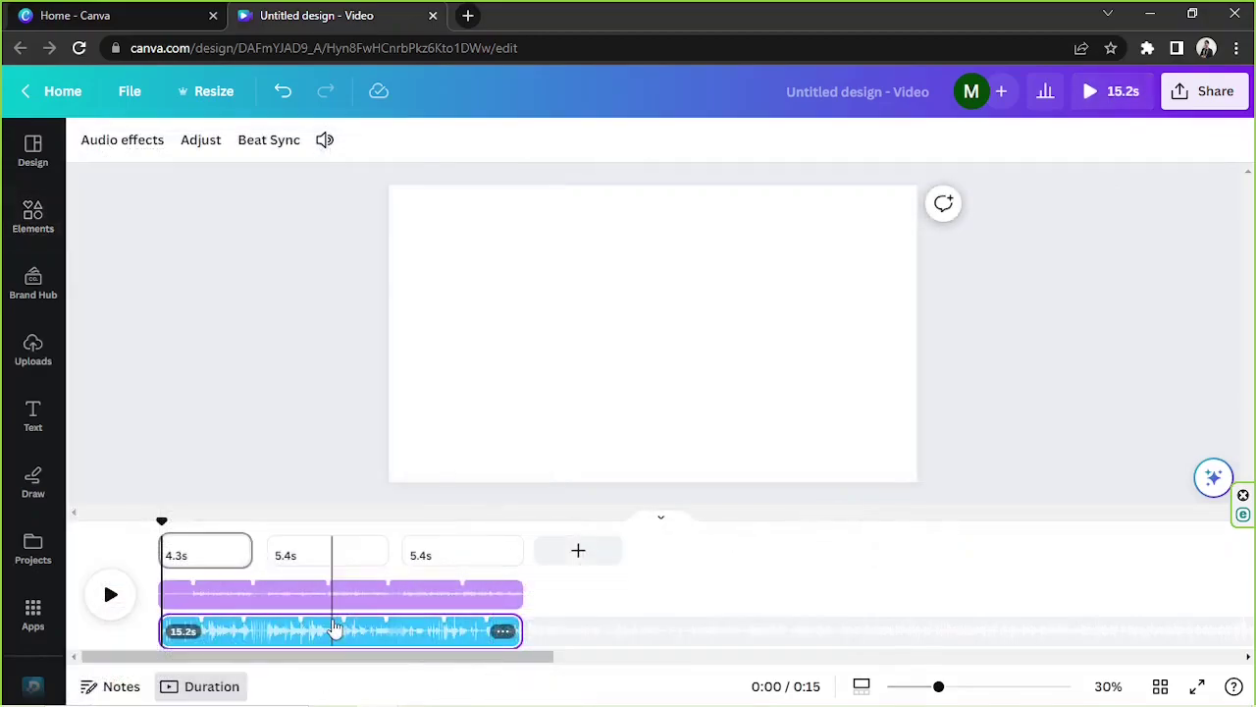
pyautogui.click(334, 628)
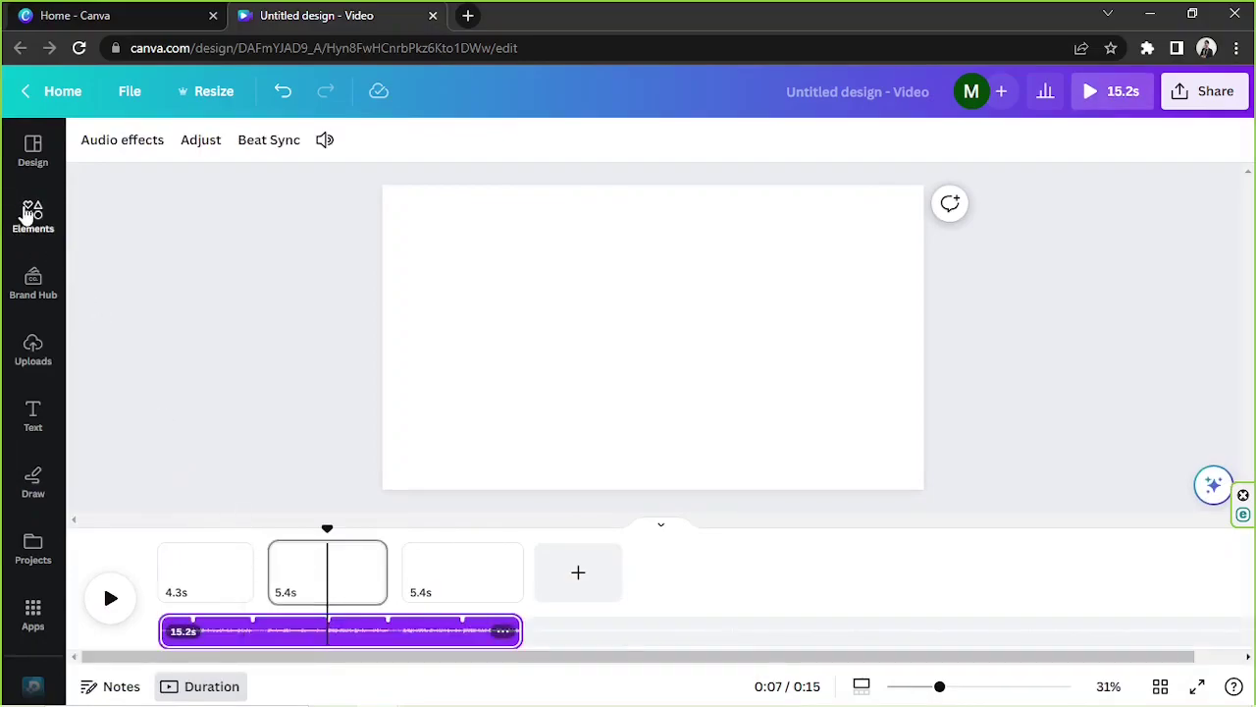
pyautogui.click(32, 215)
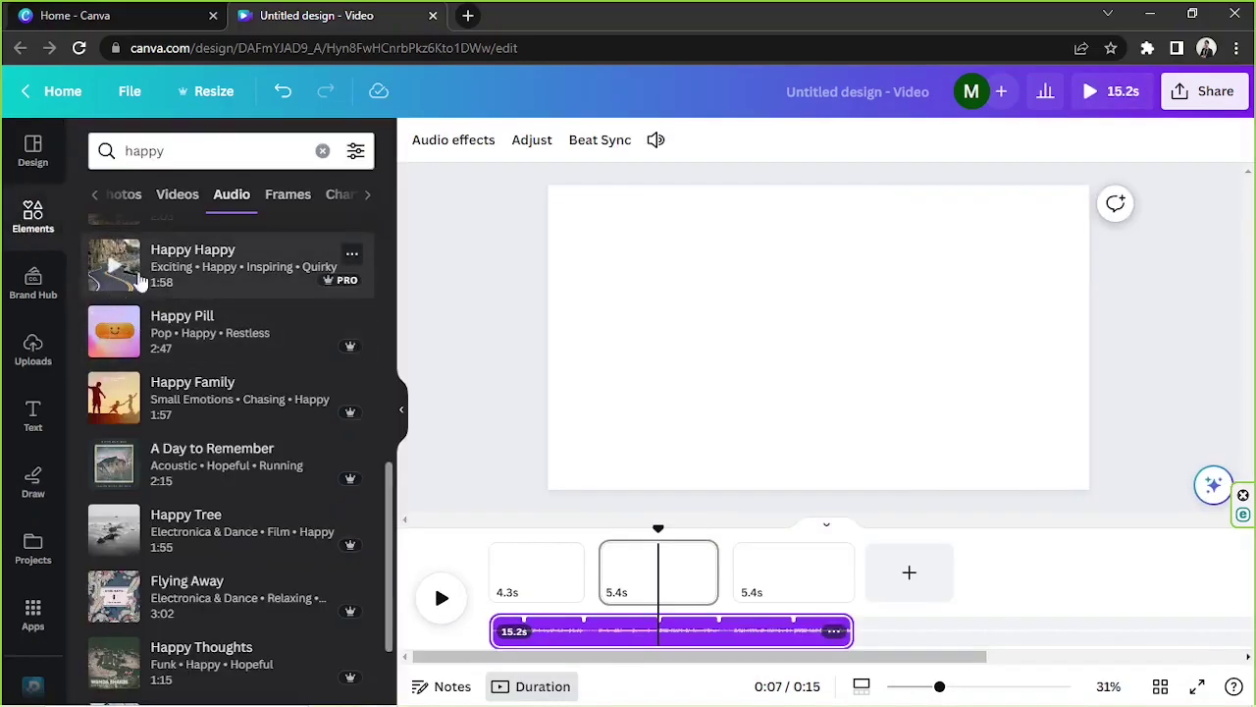
pyautogui.click(488, 532)
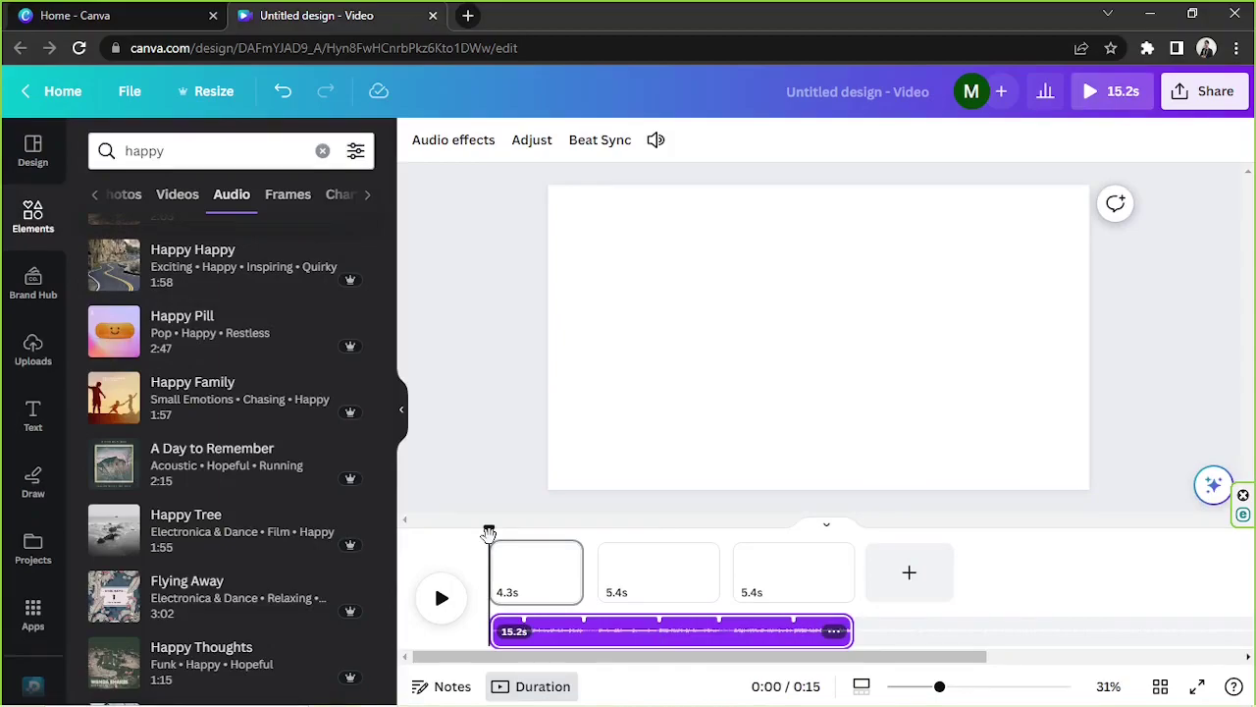
pyautogui.click(1149, 404)
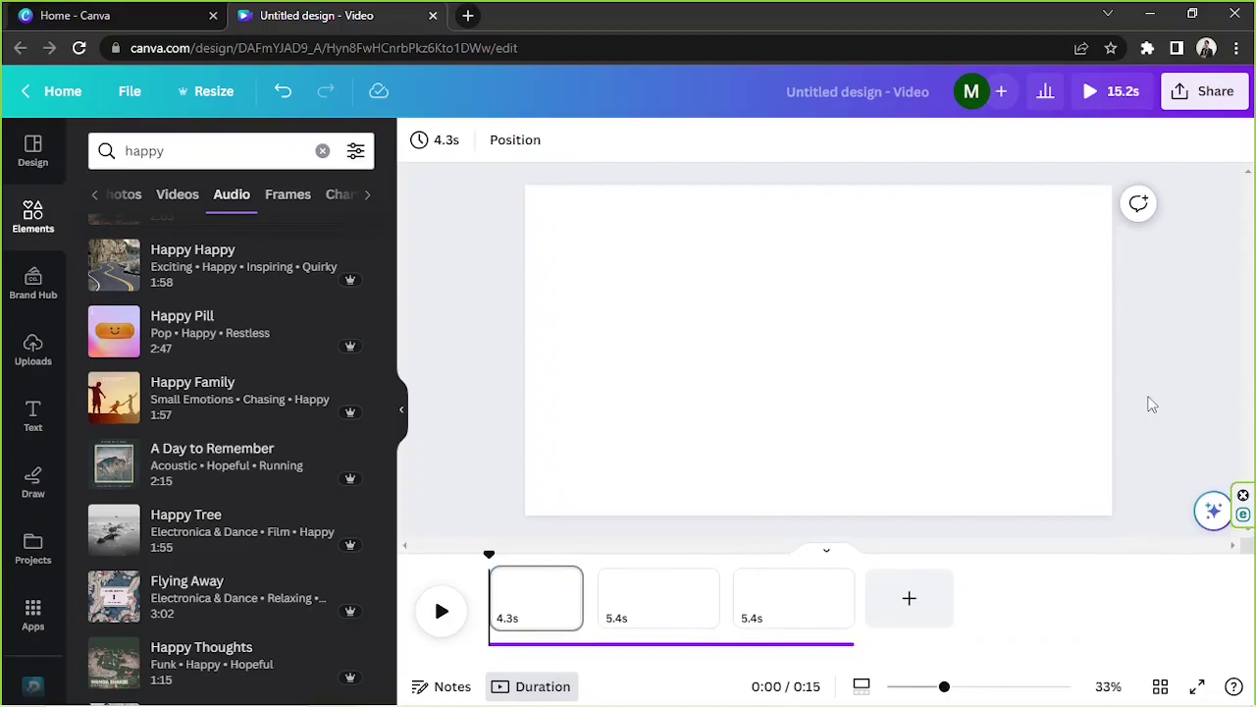
pyautogui.click(647, 314)
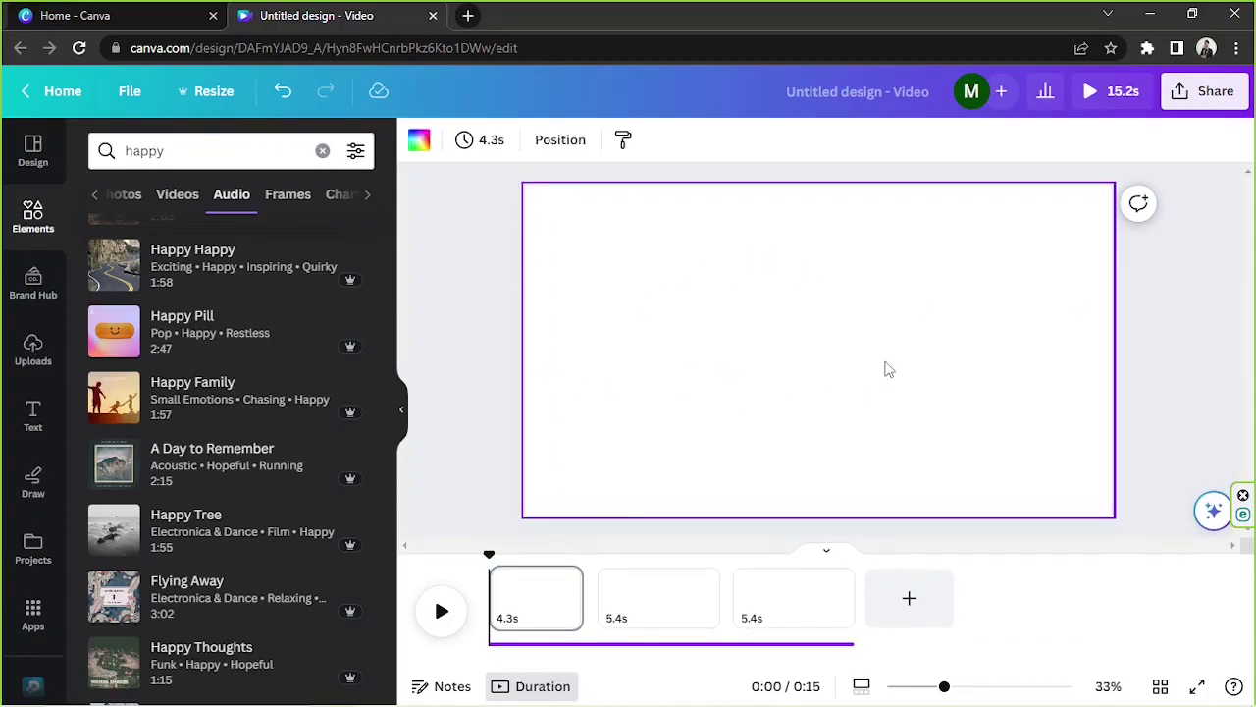
pyautogui.click(518, 648)
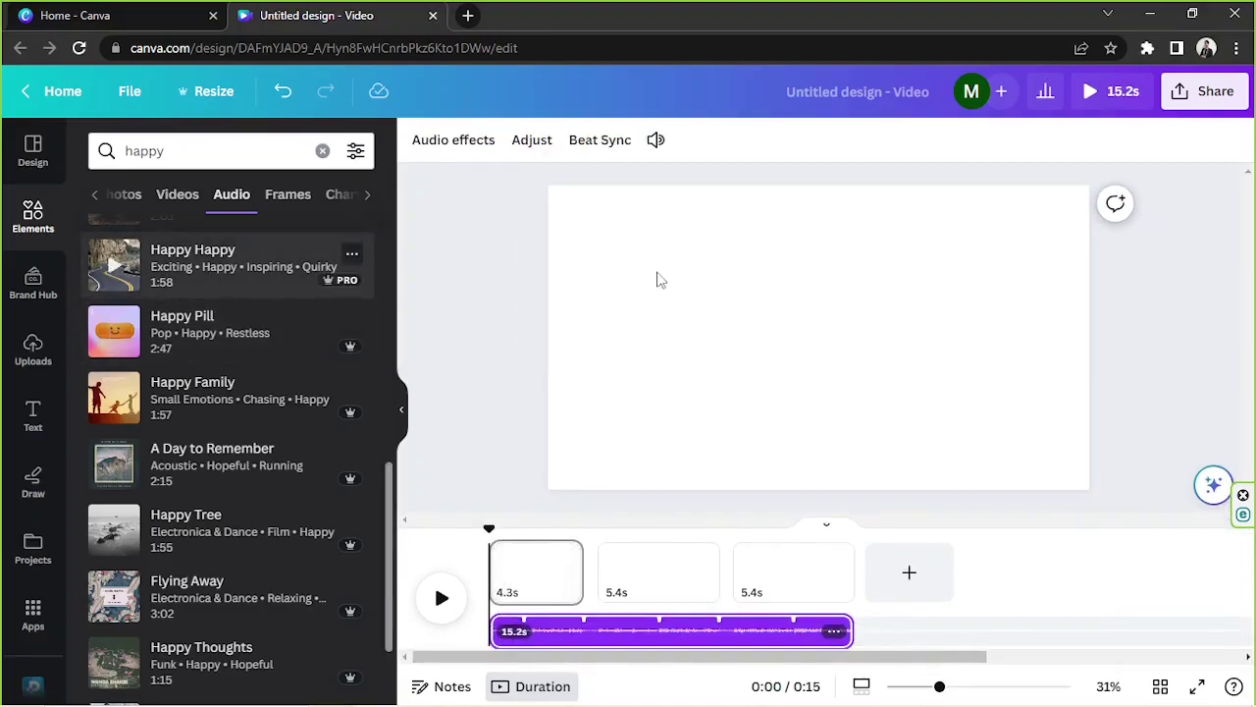
# Set the Share > Download options to MP4 Video at 1080p for all 3 pages
pyautogui.click(1184, 215)
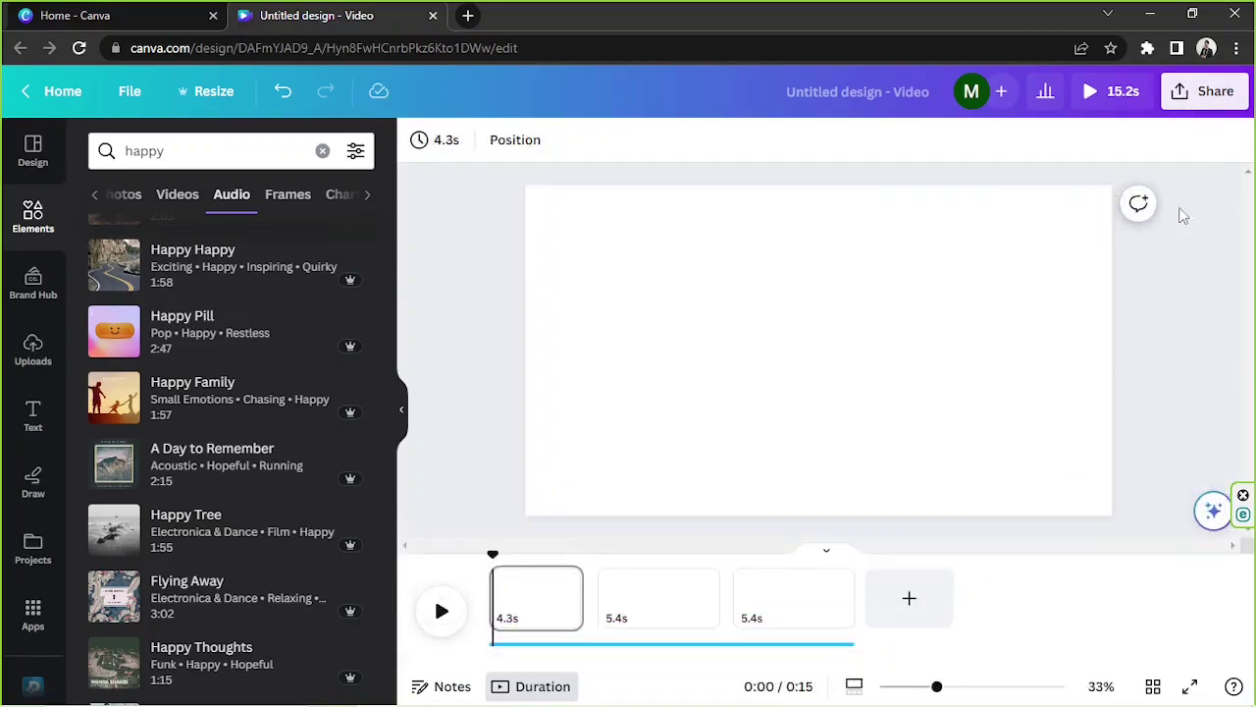
pyautogui.click(1195, 92)
pyautogui.click(989, 561)
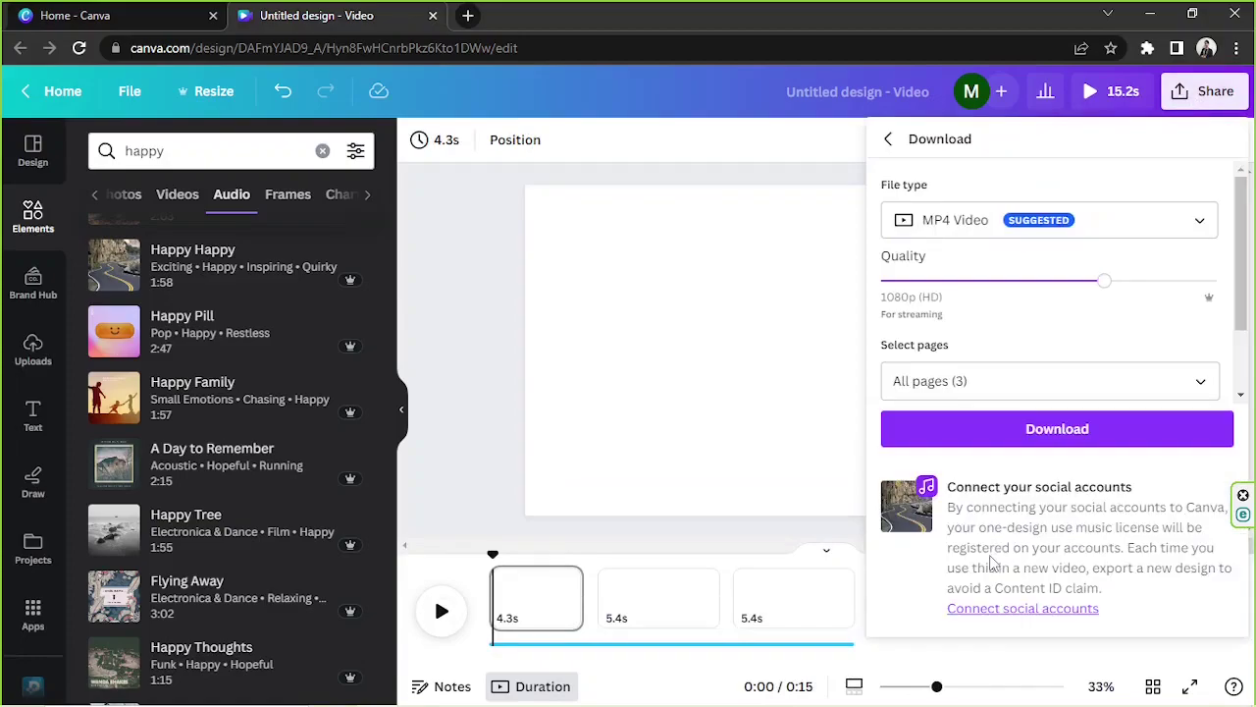
pyautogui.click(1112, 232)
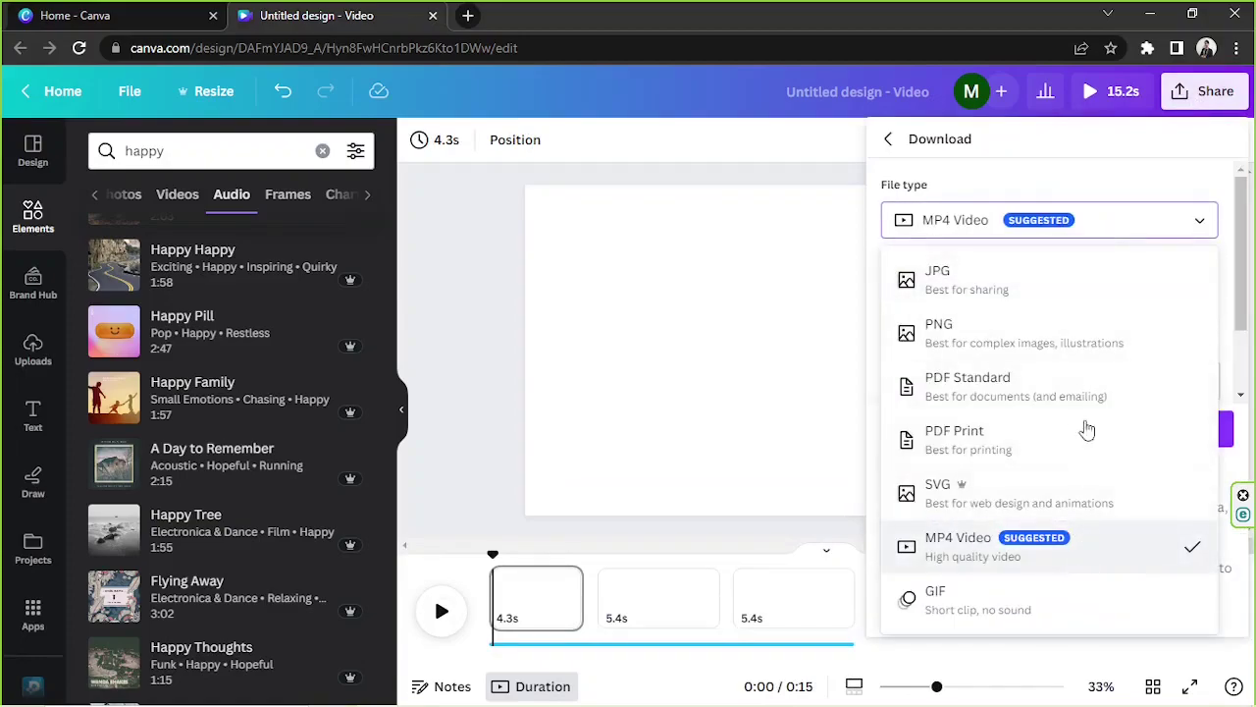
pyautogui.click(1090, 228)
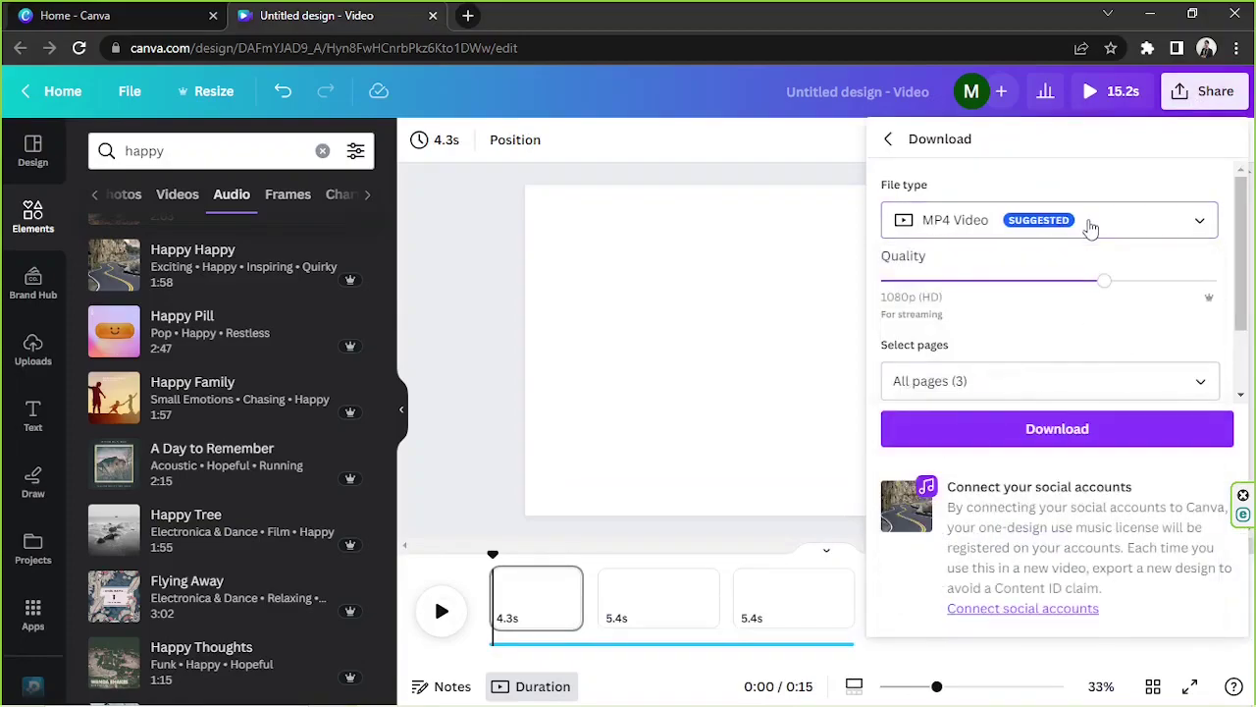
pyautogui.scroll(-2, 1068, 255)
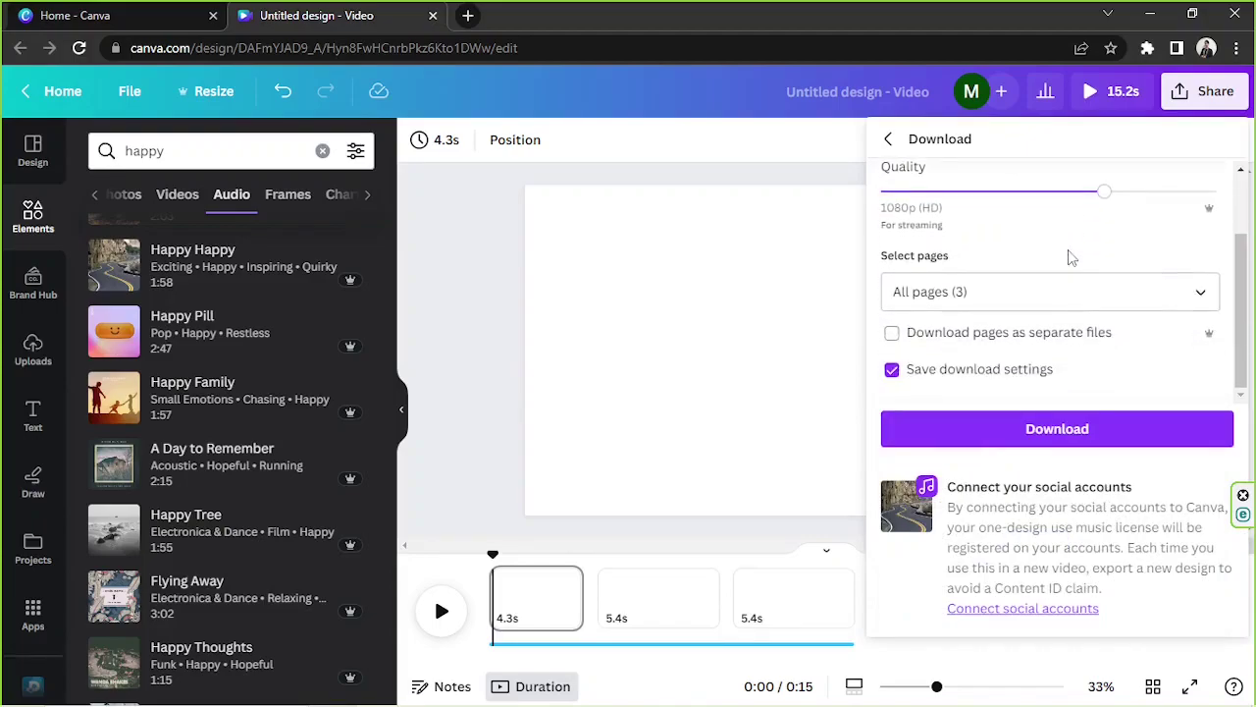
pyautogui.scroll(2, 1068, 255)
pyautogui.scroll(-2, 1099, 299)
# Download the video as an MP4, confirming past the music copyright-claim notice
pyautogui.click(1030, 609)
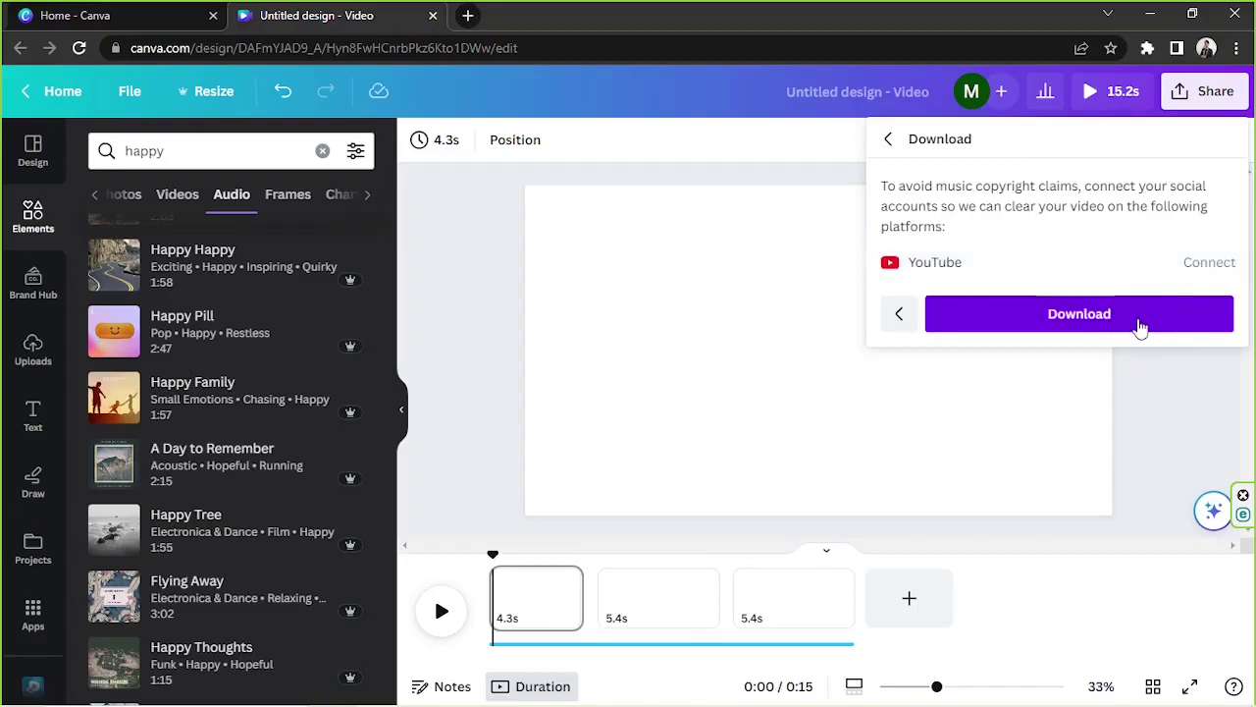
pyautogui.click(1107, 446)
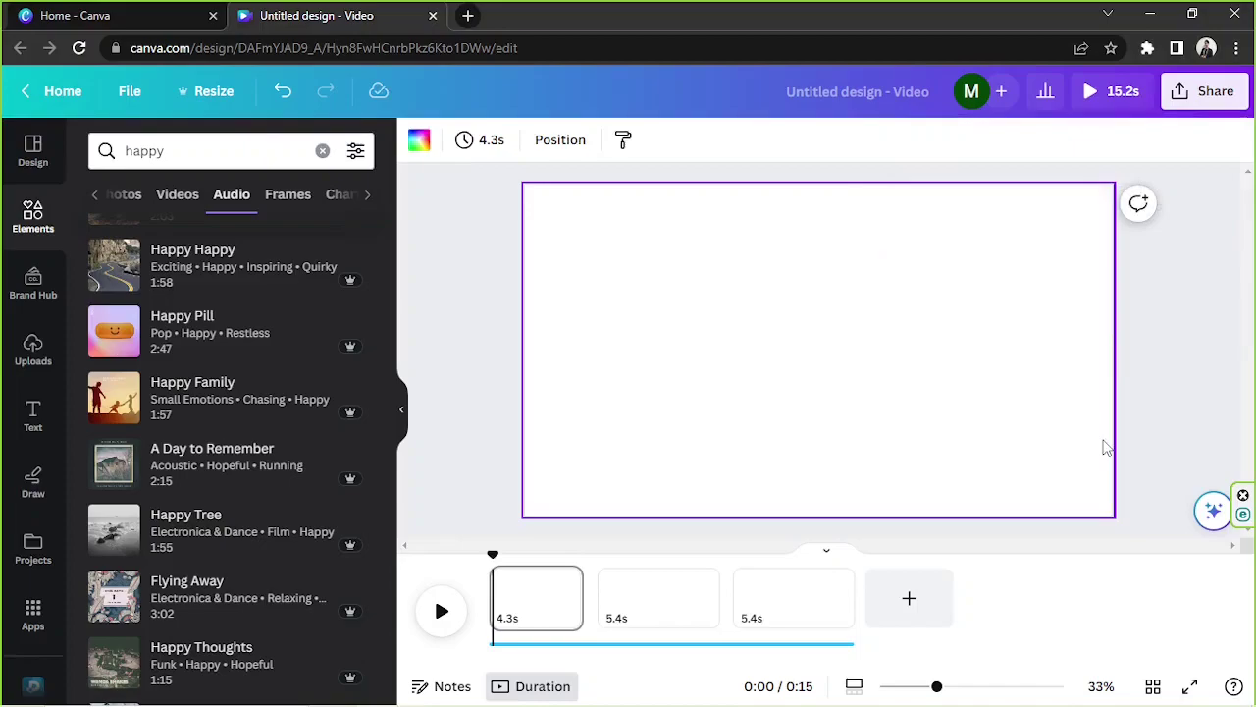
# Collapse the Elements side panel to show only the three-page 15.2s video design
pyautogui.click(400, 414)
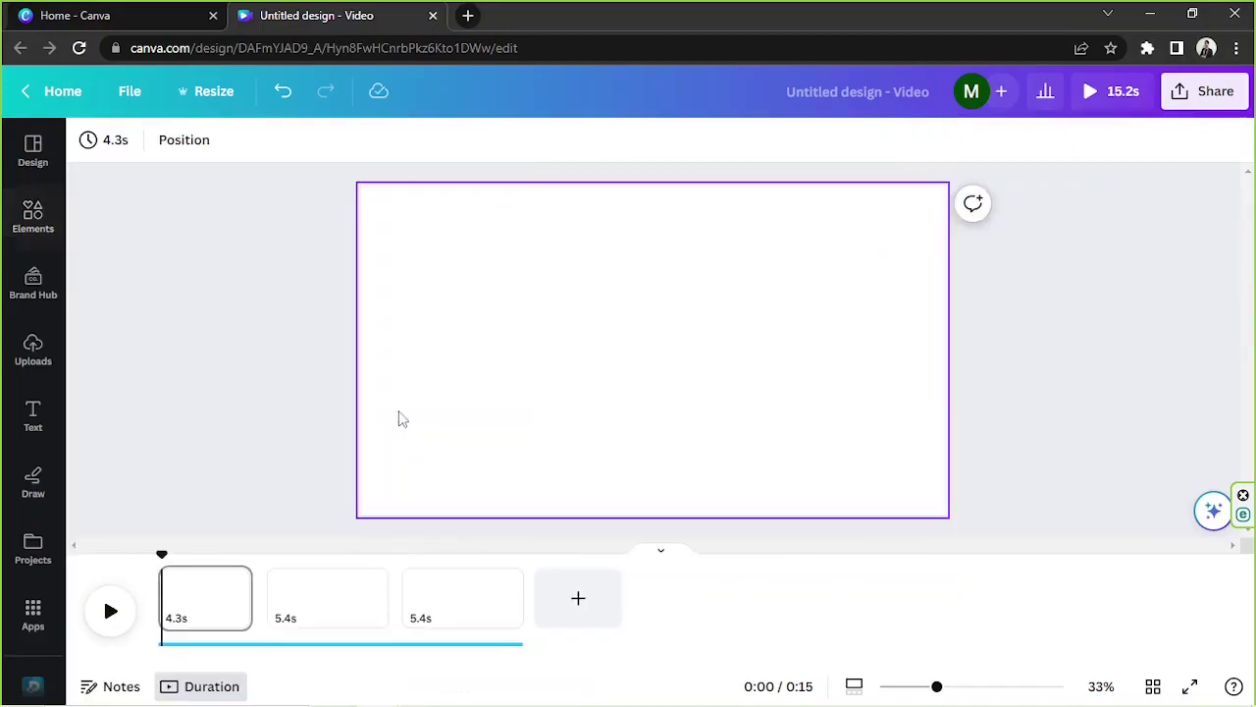